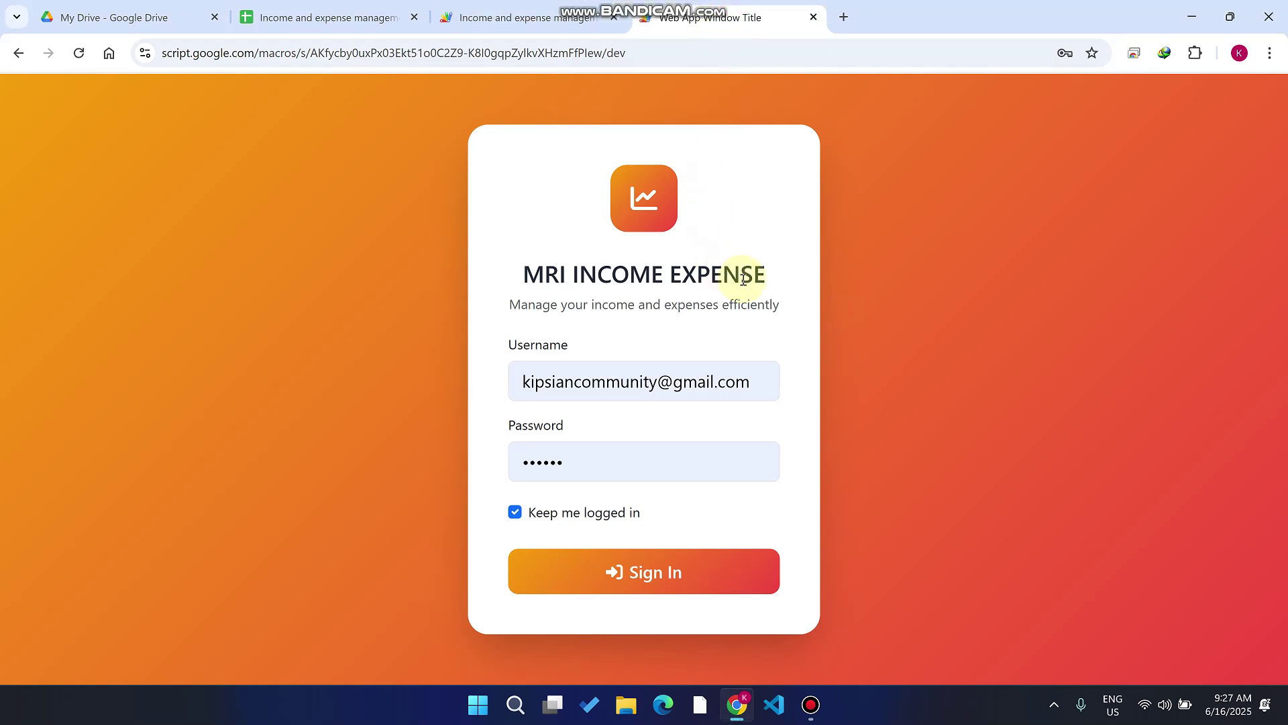
Check the admin username in the login spreadsheet, then sign in to the web app as admin.
{"action": "left_click_drag", "start_coordinate": [767, 275], "coordinate": [567, 278]}
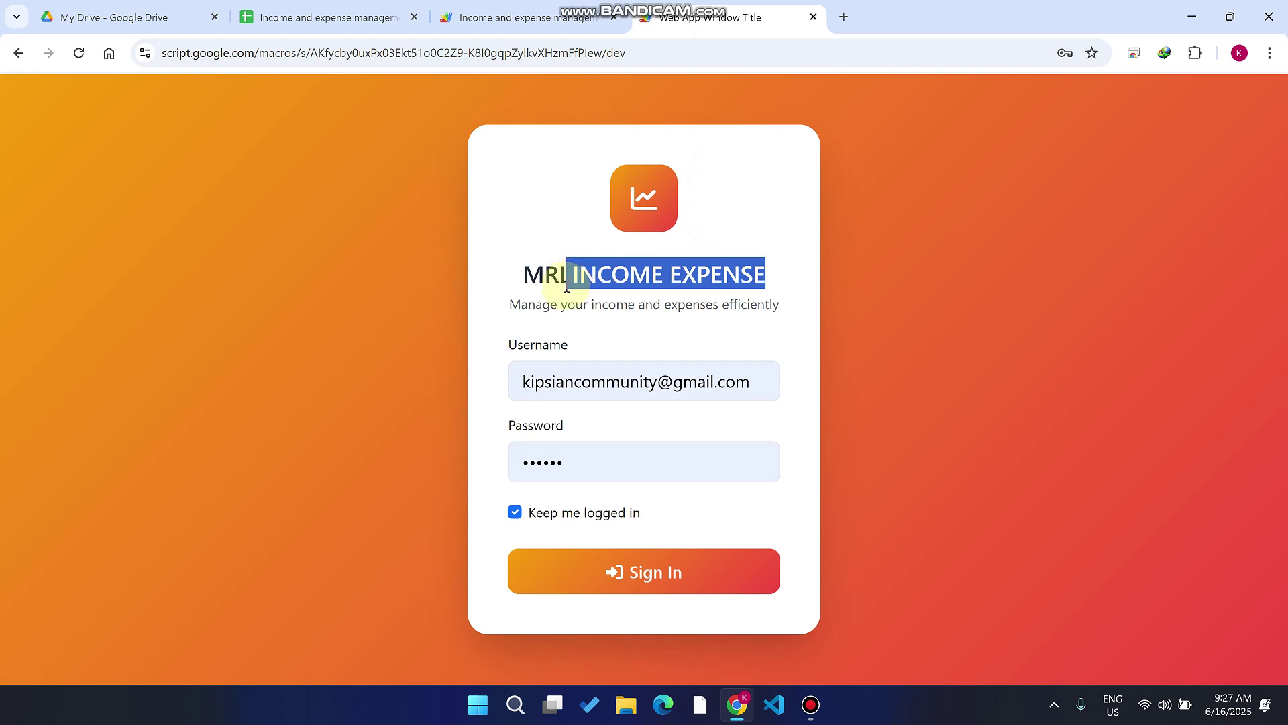
{"action": "left_click", "coordinate": [296, 17]}
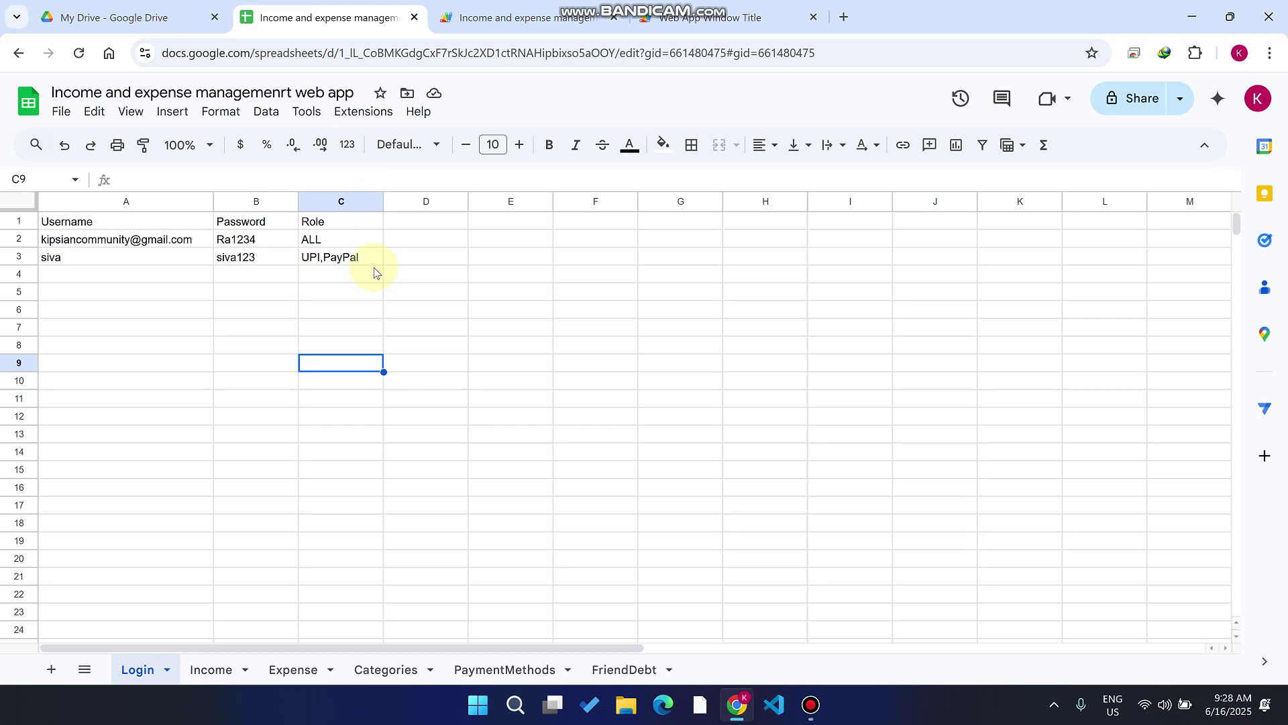
{"action": "left_click", "coordinate": [156, 242]}
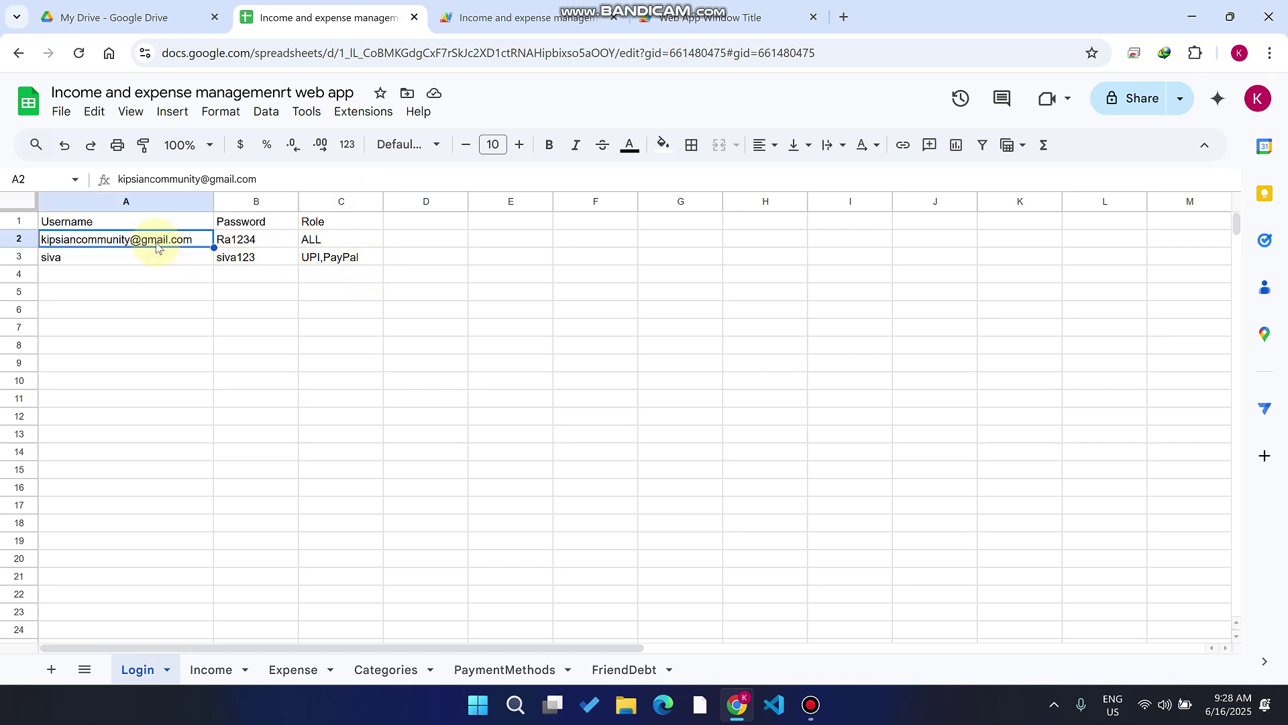
{"action": "left_click", "coordinate": [750, 29]}
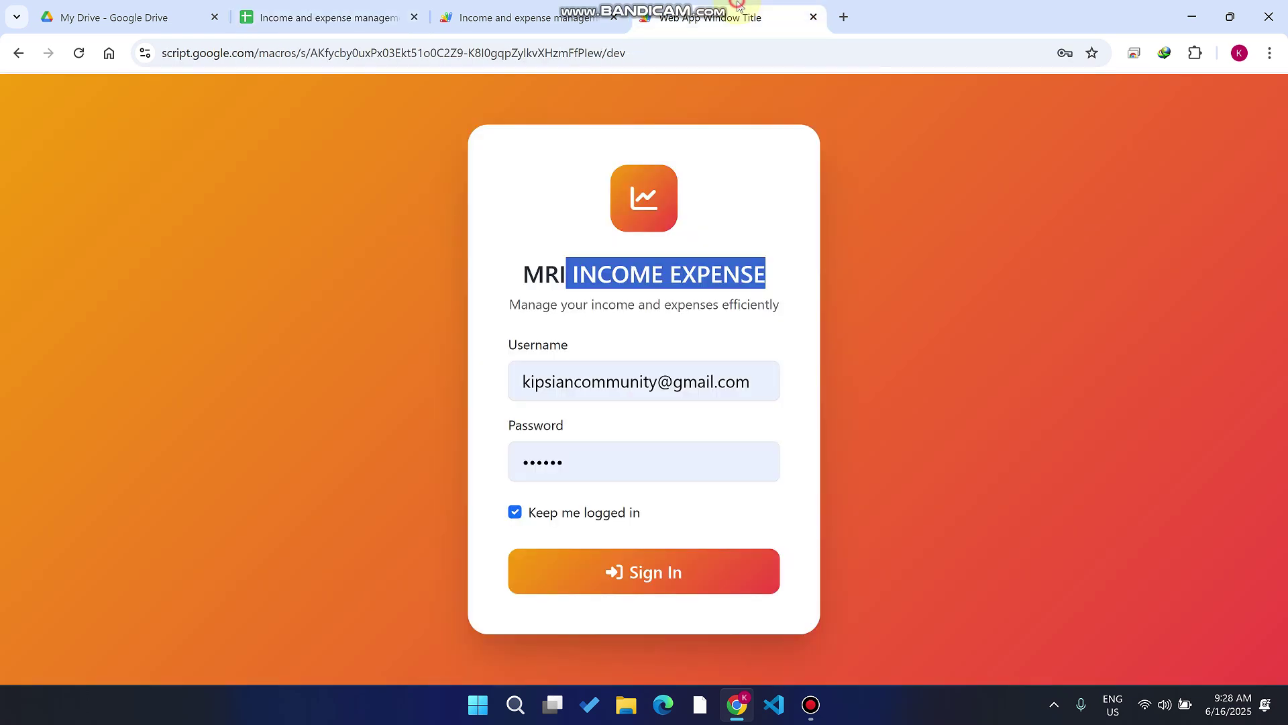
{"action": "left_click", "coordinate": [713, 585]}
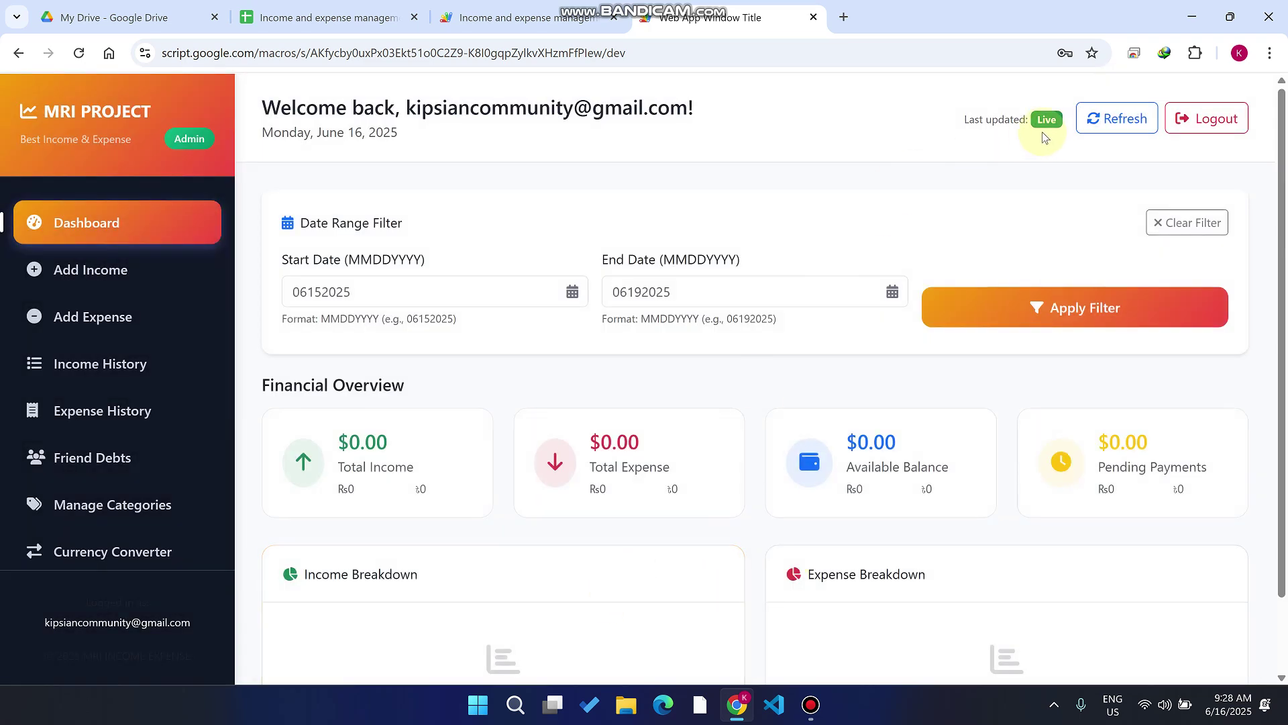
Review the Financial Overview: $89.25 total income, $59.25 available balance and pending payments.
{"action": "scroll", "coordinate": [1045, 138], "scroll_direction": "down", "scroll_amount": 2}
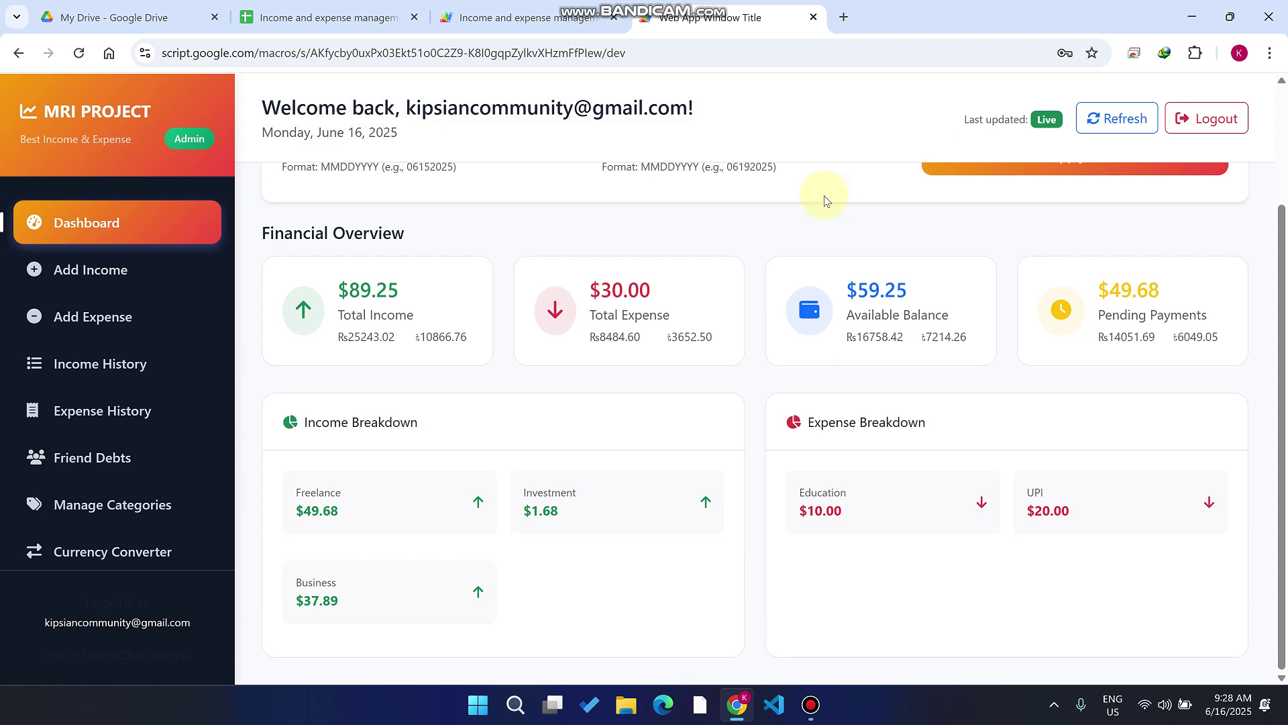
{"action": "left_click_drag", "start_coordinate": [426, 236], "coordinate": [253, 230]}
{"action": "mouse_move", "coordinate": [416, 321]}
{"action": "left_mouse_down"}
{"action": "mouse_move", "coordinate": [366, 310]}
{"action": "mouse_move", "coordinate": [348, 321]}
{"action": "mouse_move", "coordinate": [360, 344]}
{"action": "mouse_move", "coordinate": [343, 334]}
{"action": "mouse_move", "coordinate": [405, 337]}
{"action": "left_mouse_up"}
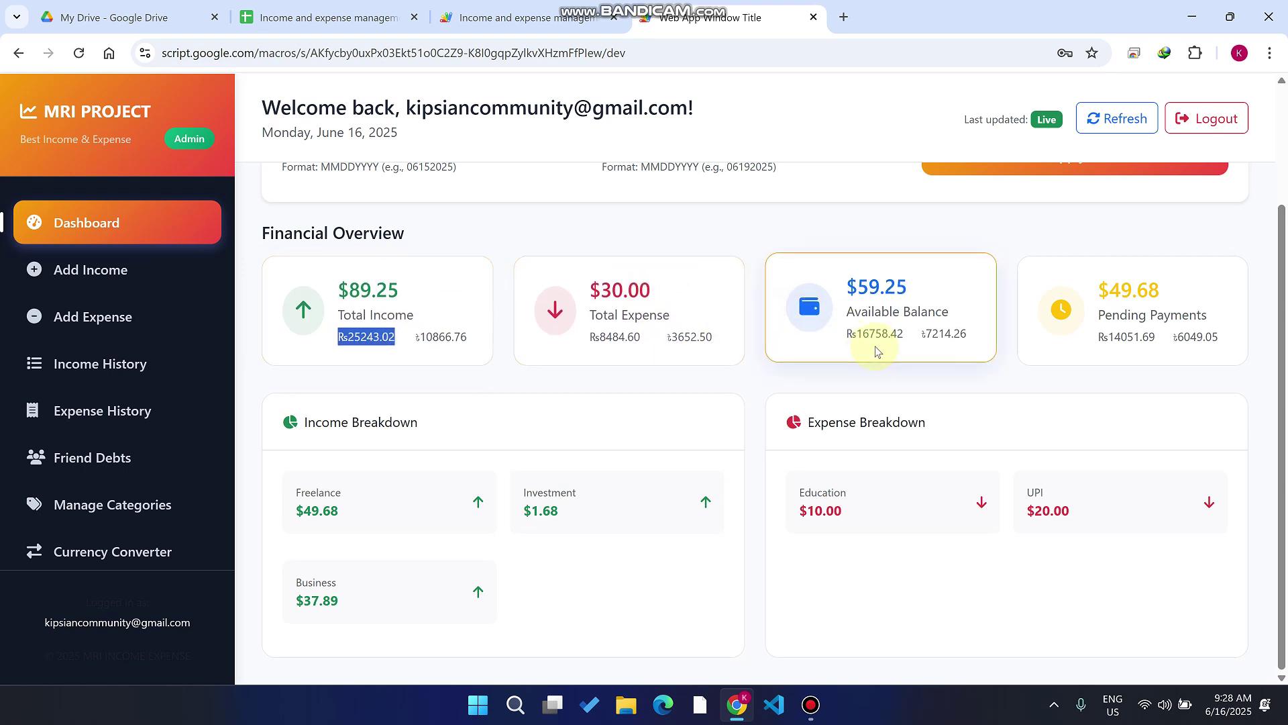
{"action": "left_click_drag", "start_coordinate": [950, 321], "coordinate": [848, 281]}
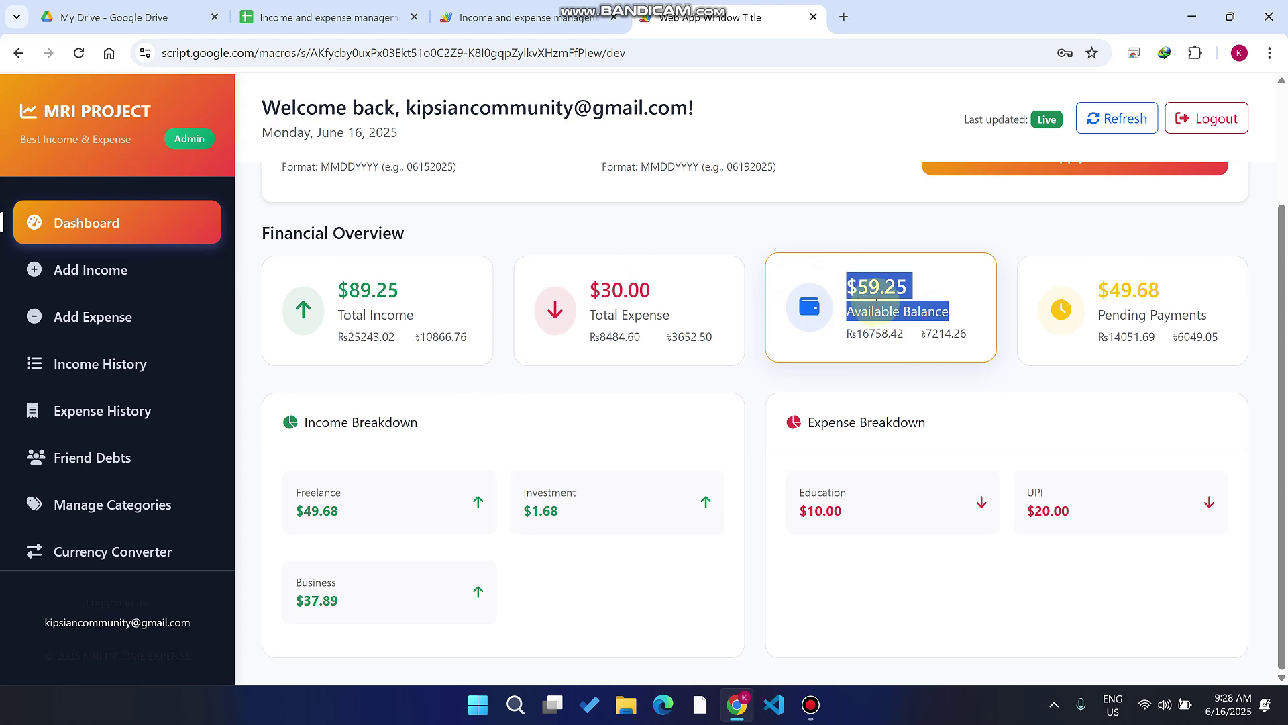
{"action": "left_click_drag", "start_coordinate": [1213, 317], "coordinate": [1098, 290]}
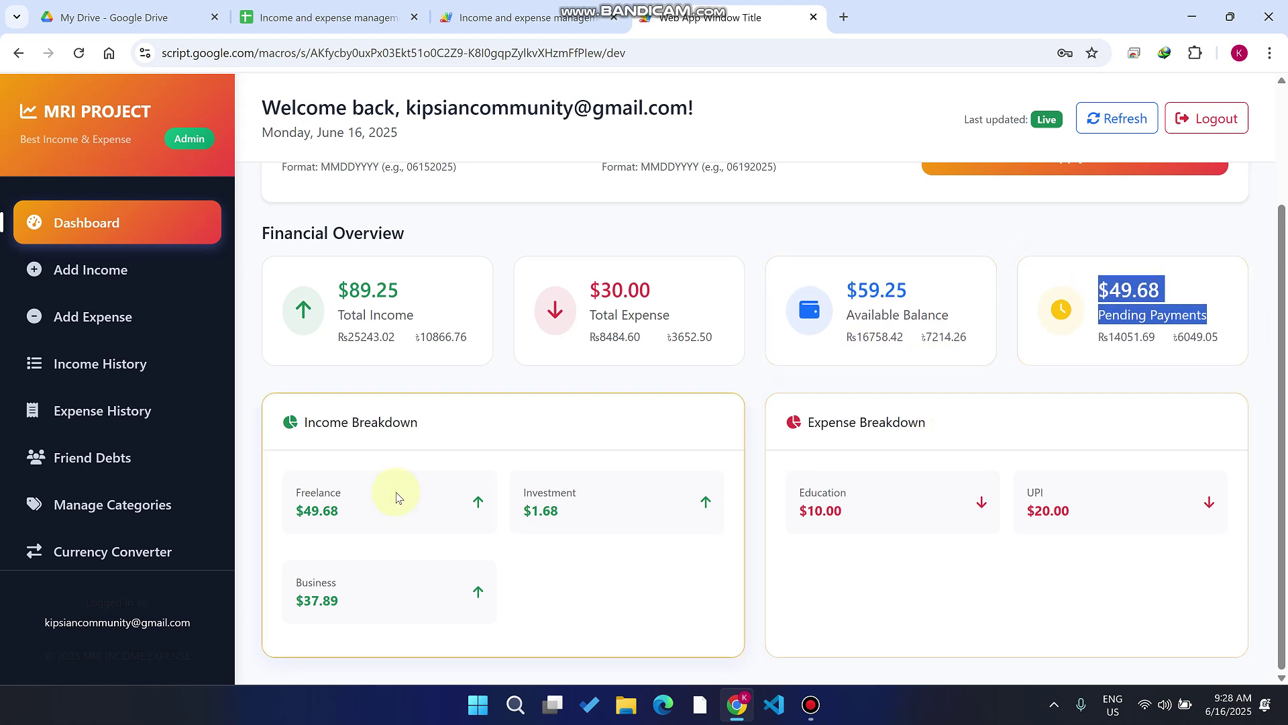
{"action": "left_click_drag", "start_coordinate": [418, 422], "coordinate": [305, 437]}
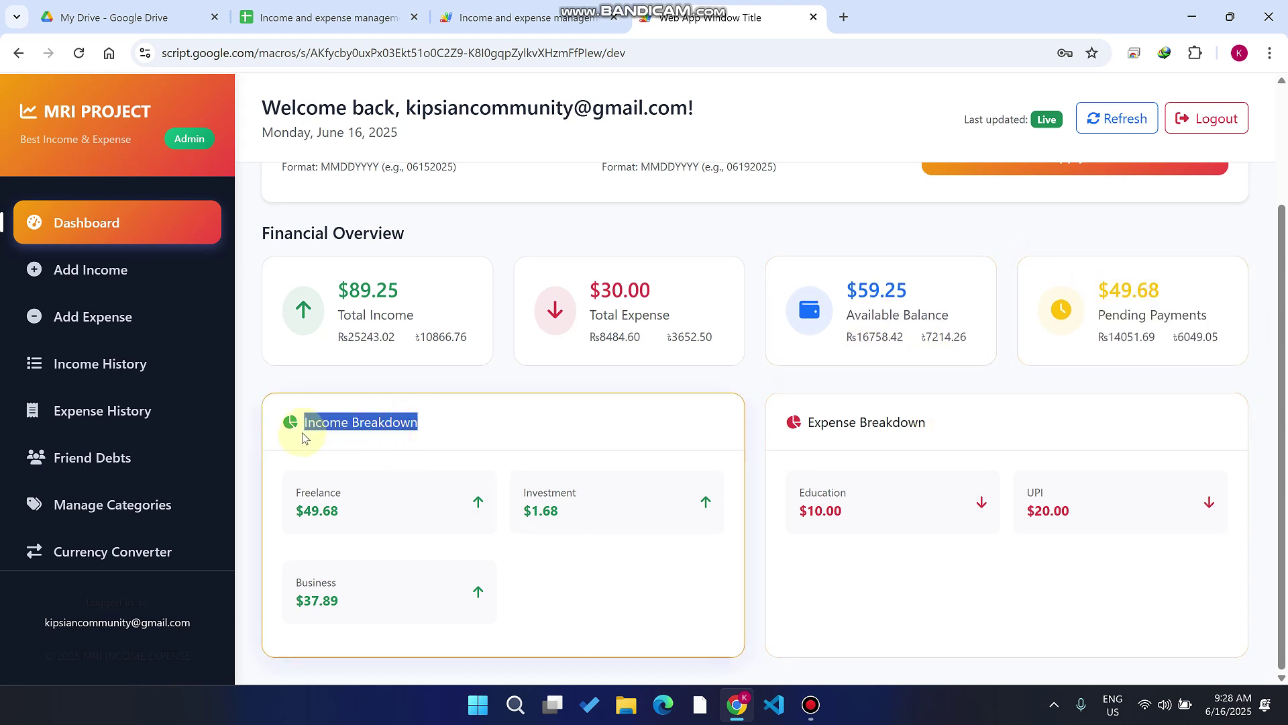
{"action": "left_click_drag", "start_coordinate": [354, 502], "coordinate": [293, 496]}
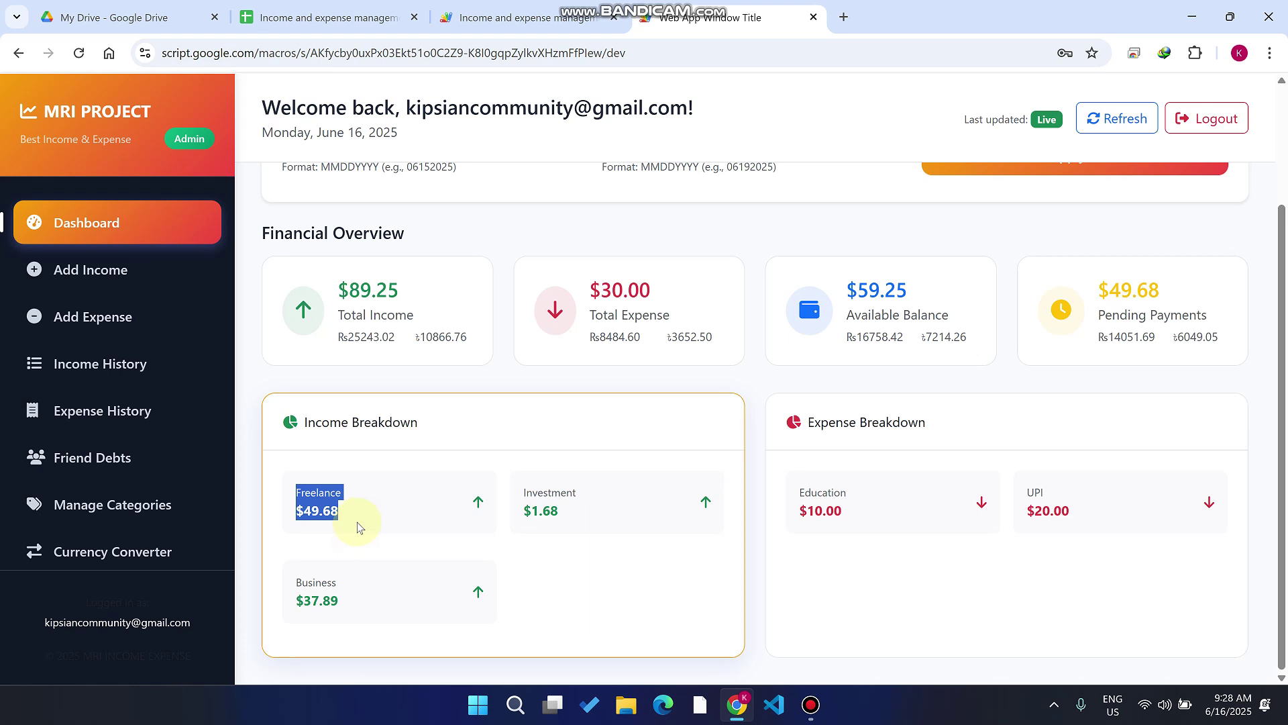
{"action": "left_click_drag", "start_coordinate": [576, 531], "coordinate": [508, 484]}
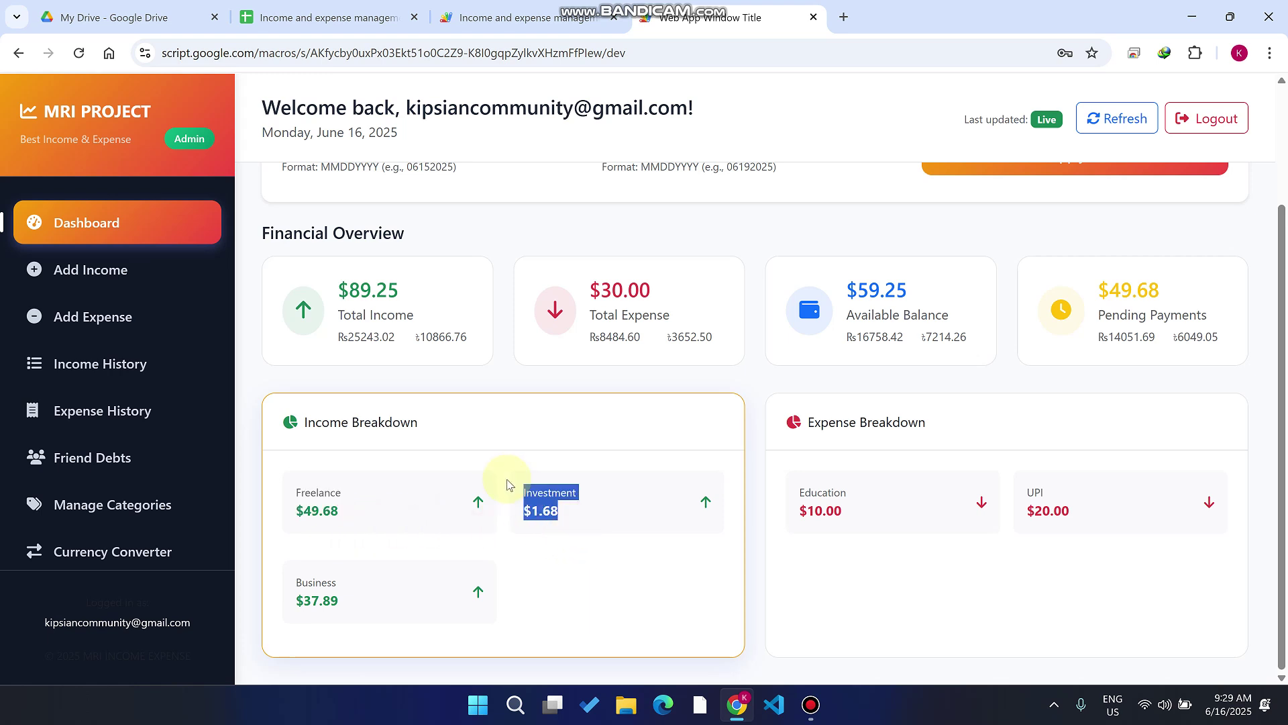
{"action": "left_click_drag", "start_coordinate": [358, 602], "coordinate": [278, 584]}
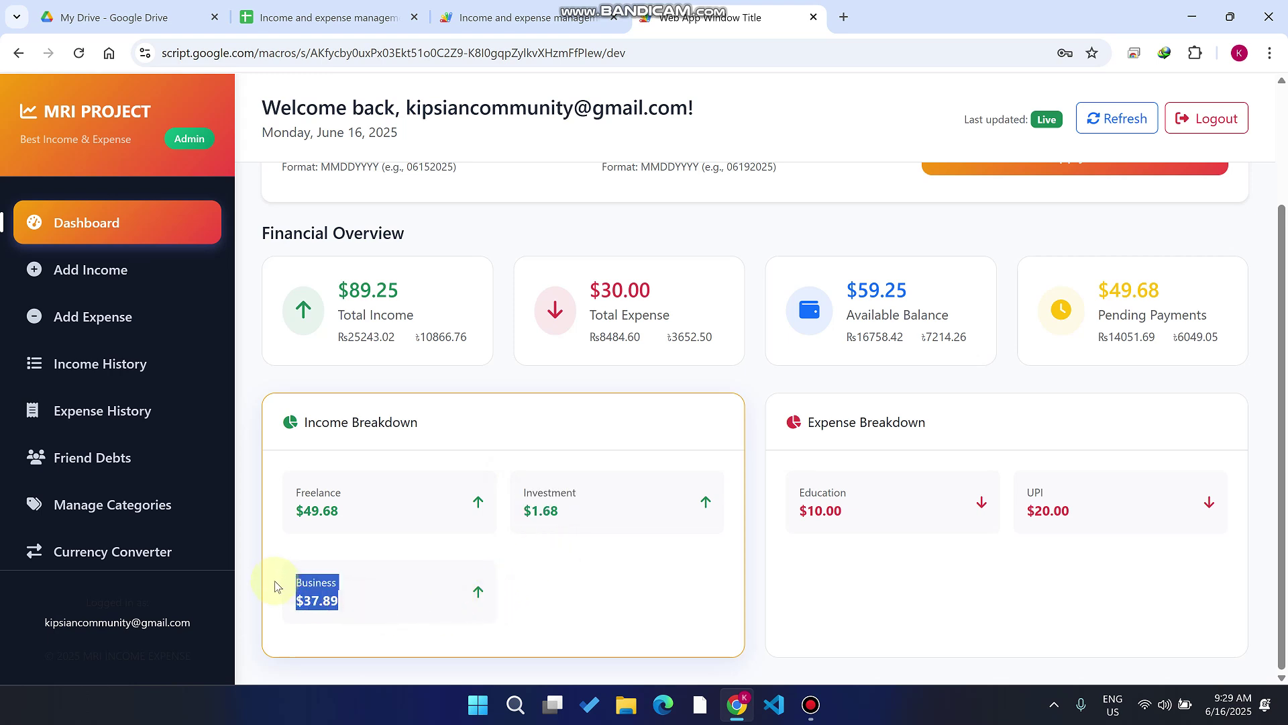
{"action": "left_click_drag", "start_coordinate": [930, 423], "coordinate": [783, 424]}
{"action": "left_click_drag", "start_coordinate": [864, 516], "coordinate": [794, 470]}
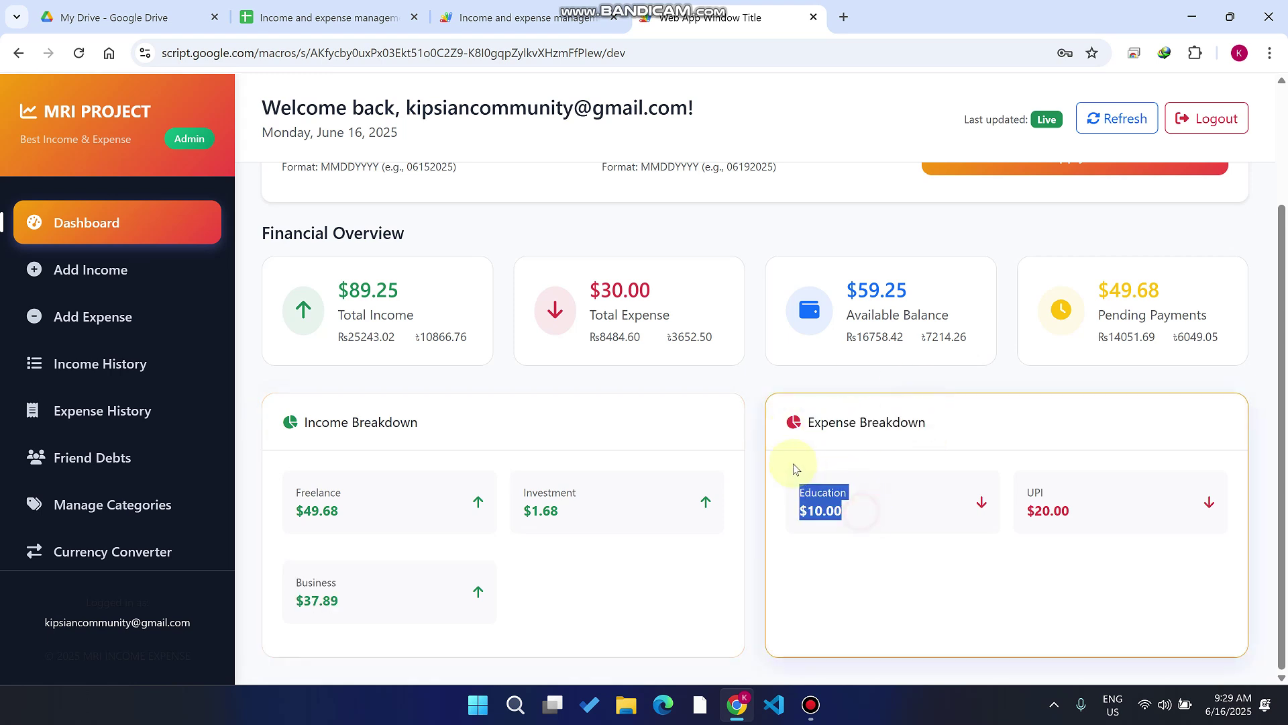
{"action": "left_click_drag", "start_coordinate": [1074, 520], "coordinate": [1017, 496]}
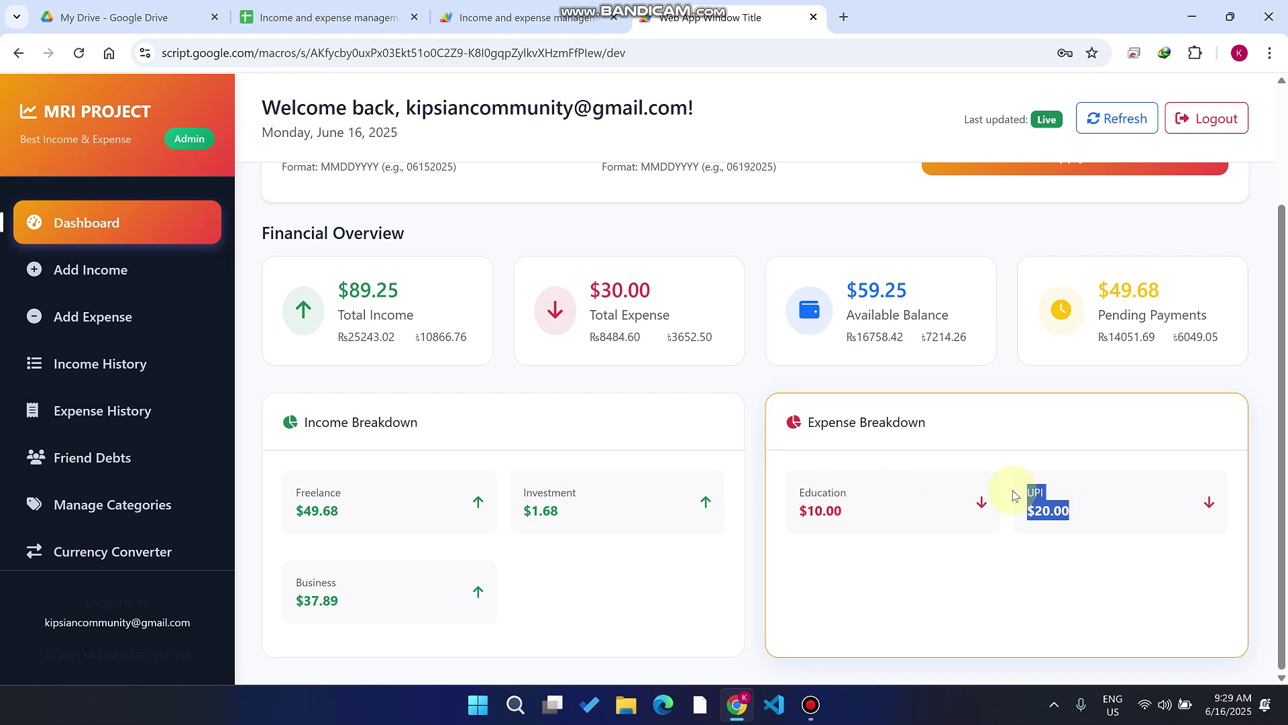
{"action": "scroll", "coordinate": [1013, 533], "scroll_direction": "up", "scroll_amount": 2}
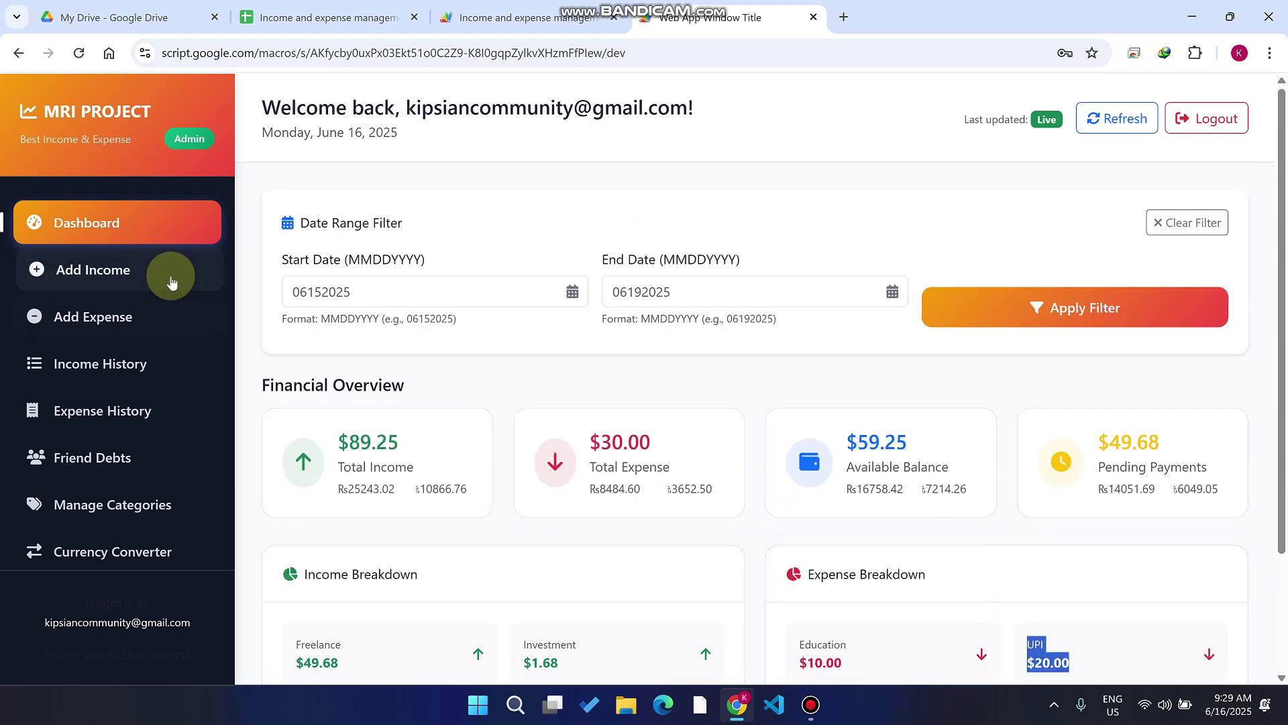
Open the Add Income form and browse the payment method, currency and category lists.
{"action": "left_click", "coordinate": [148, 274]}
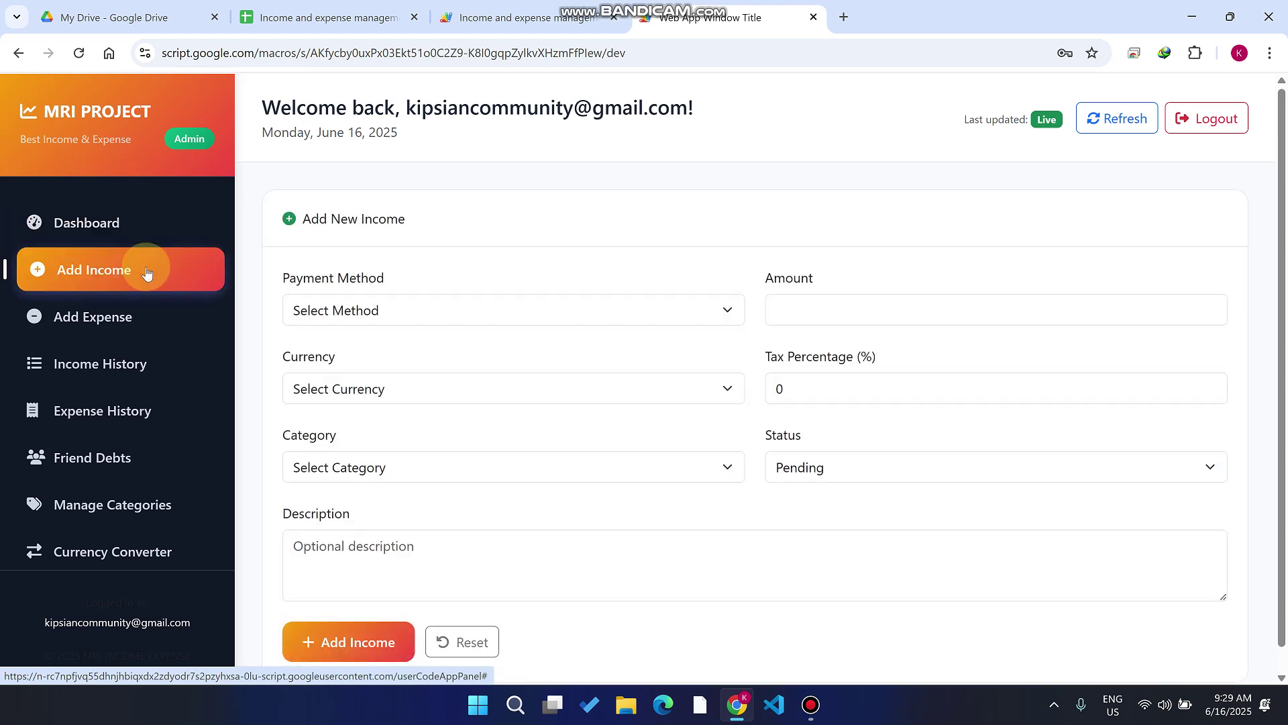
{"action": "scroll", "coordinate": [359, 228], "scroll_direction": "down", "scroll_amount": 1}
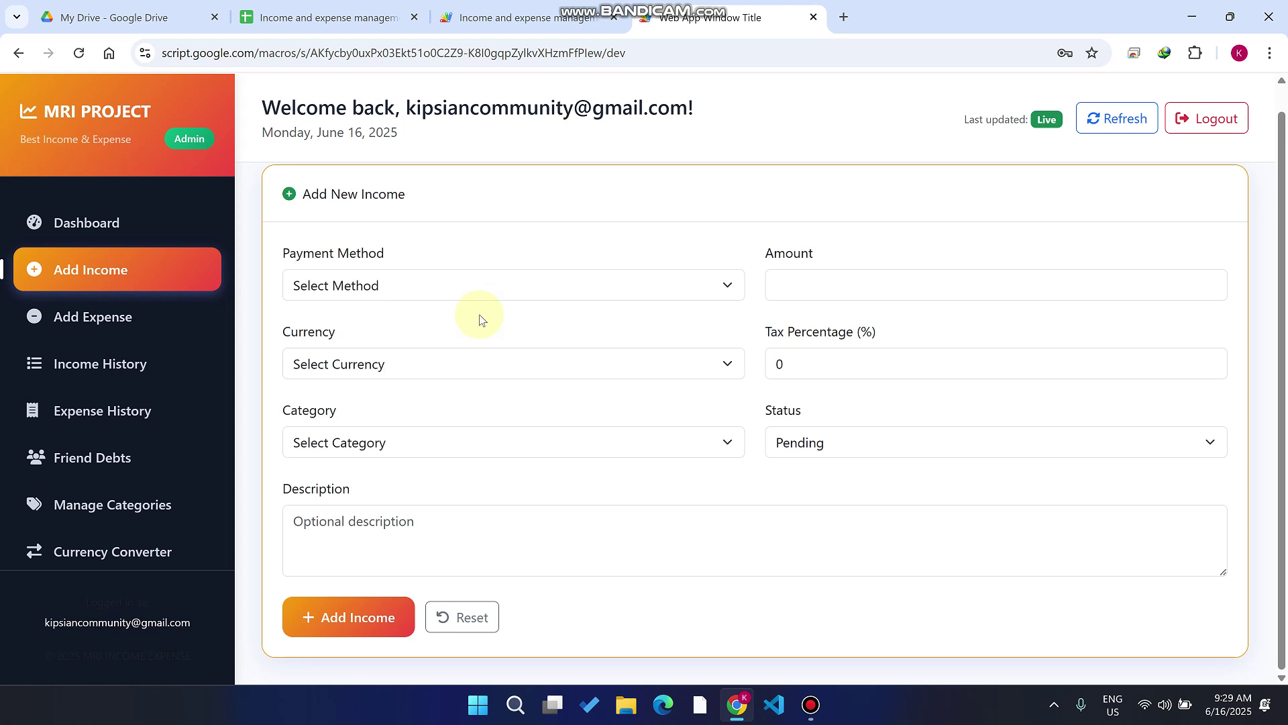
{"action": "left_click", "coordinate": [434, 275]}
{"action": "left_click", "coordinate": [450, 275]}
{"action": "left_click", "coordinate": [398, 365]}
{"action": "left_click", "coordinate": [362, 442]}
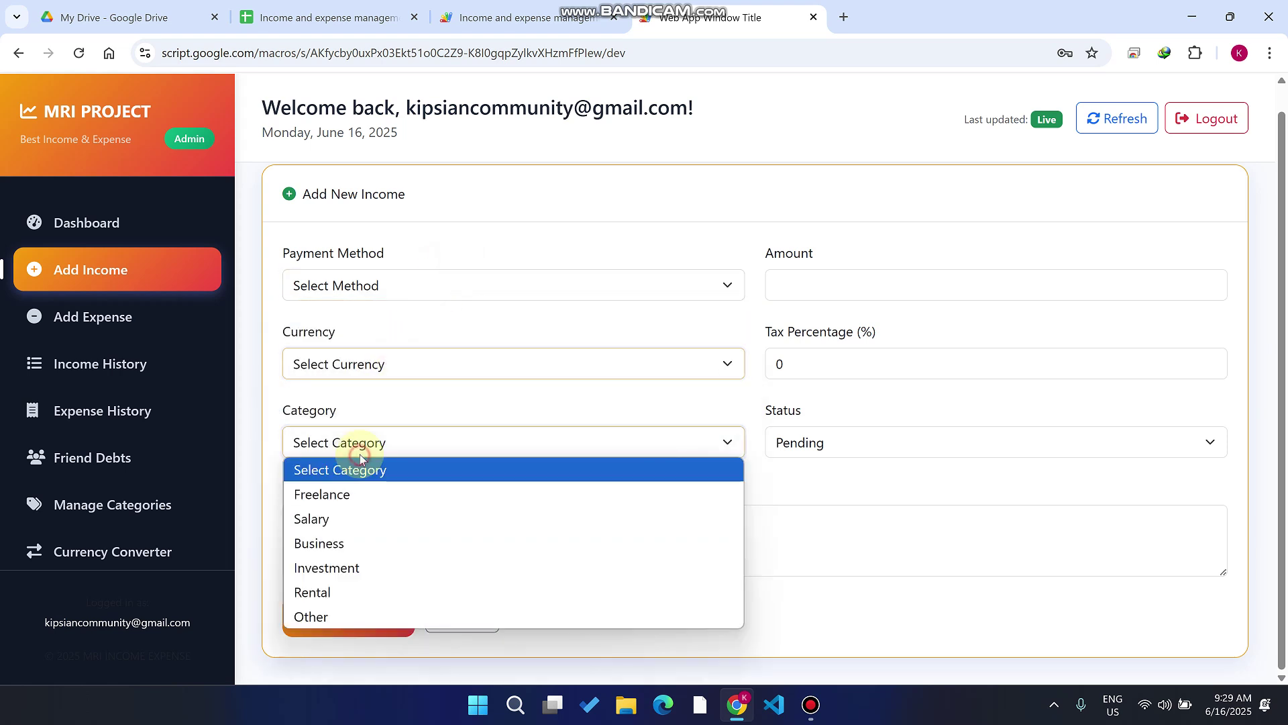
{"action": "left_click", "coordinate": [377, 367]}
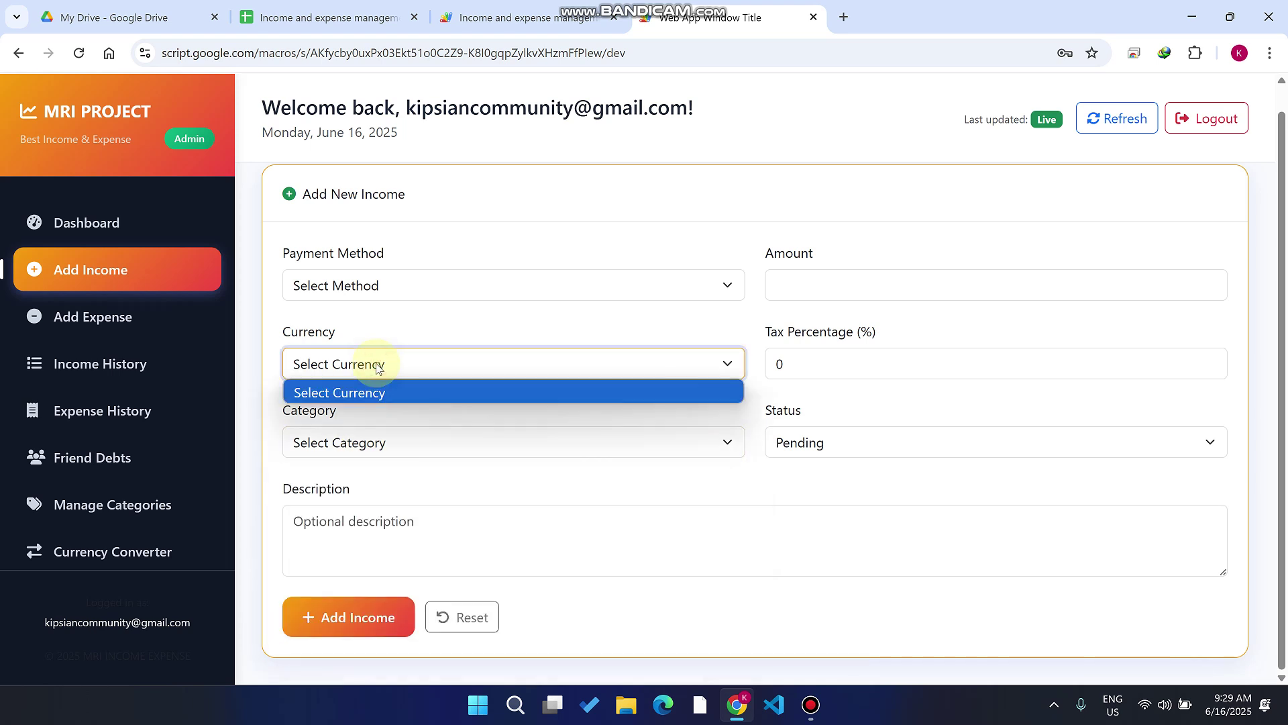
Compare the currencies offered for UPI and for PayPal, then go to Manage Categories.
{"action": "left_click", "coordinate": [356, 287]}
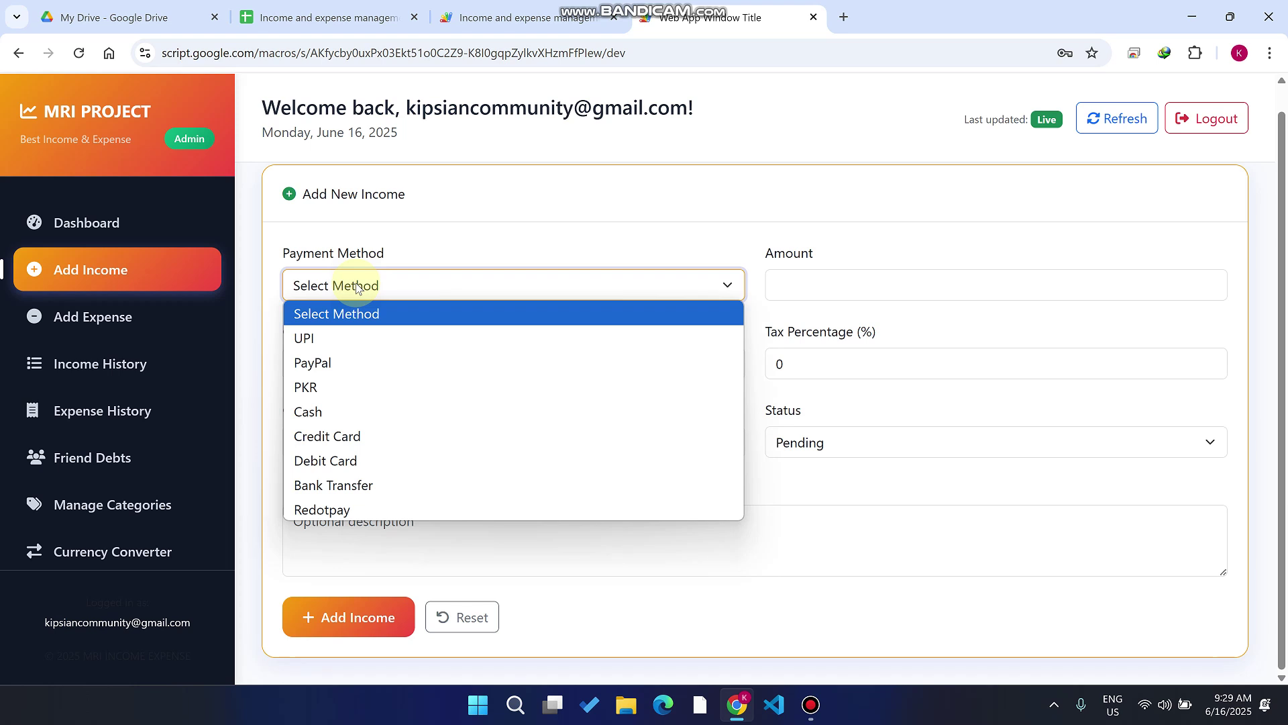
{"action": "left_click", "coordinate": [329, 339]}
{"action": "left_click", "coordinate": [344, 363]}
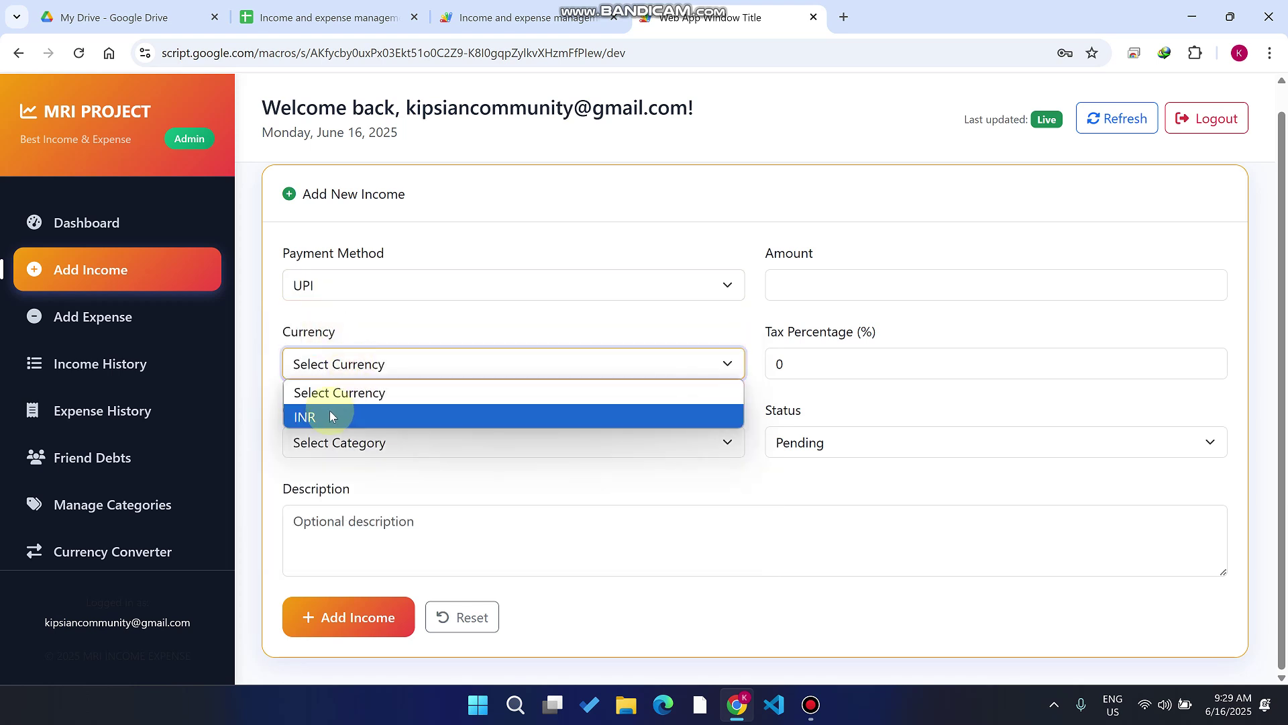
{"action": "left_click", "coordinate": [345, 288]}
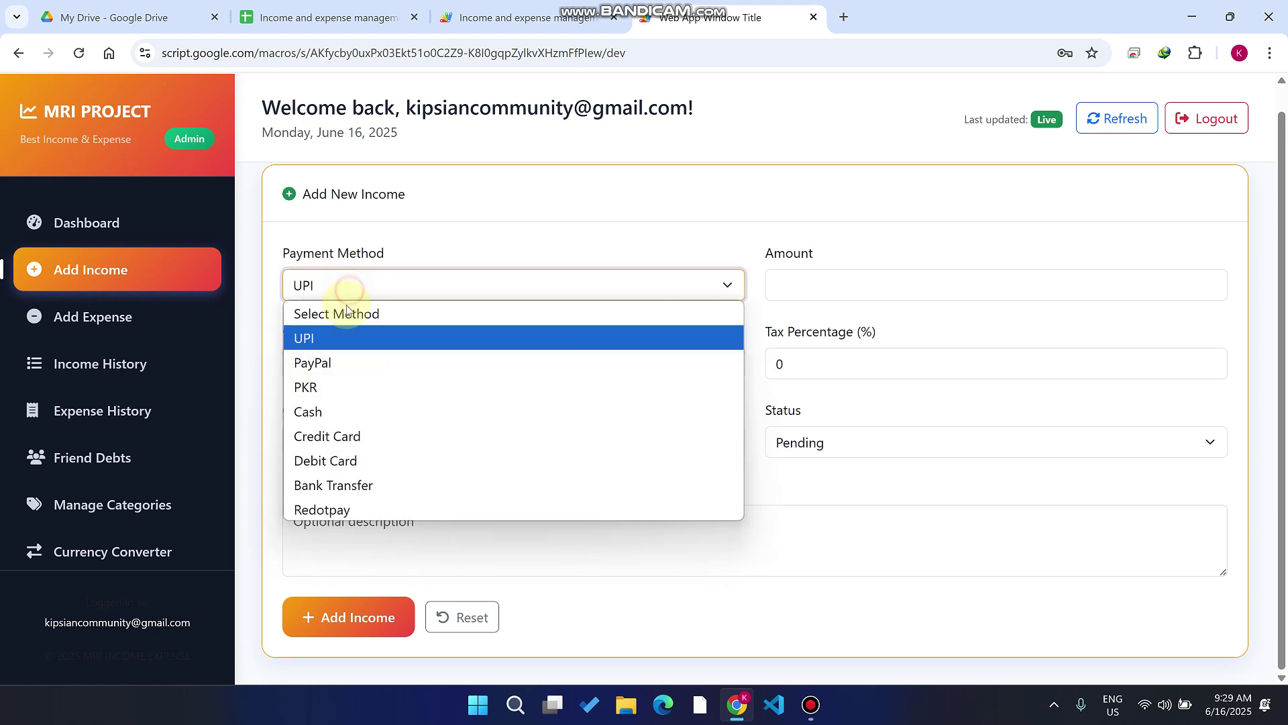
{"action": "left_click", "coordinate": [350, 364]}
{"action": "left_click", "coordinate": [356, 364]}
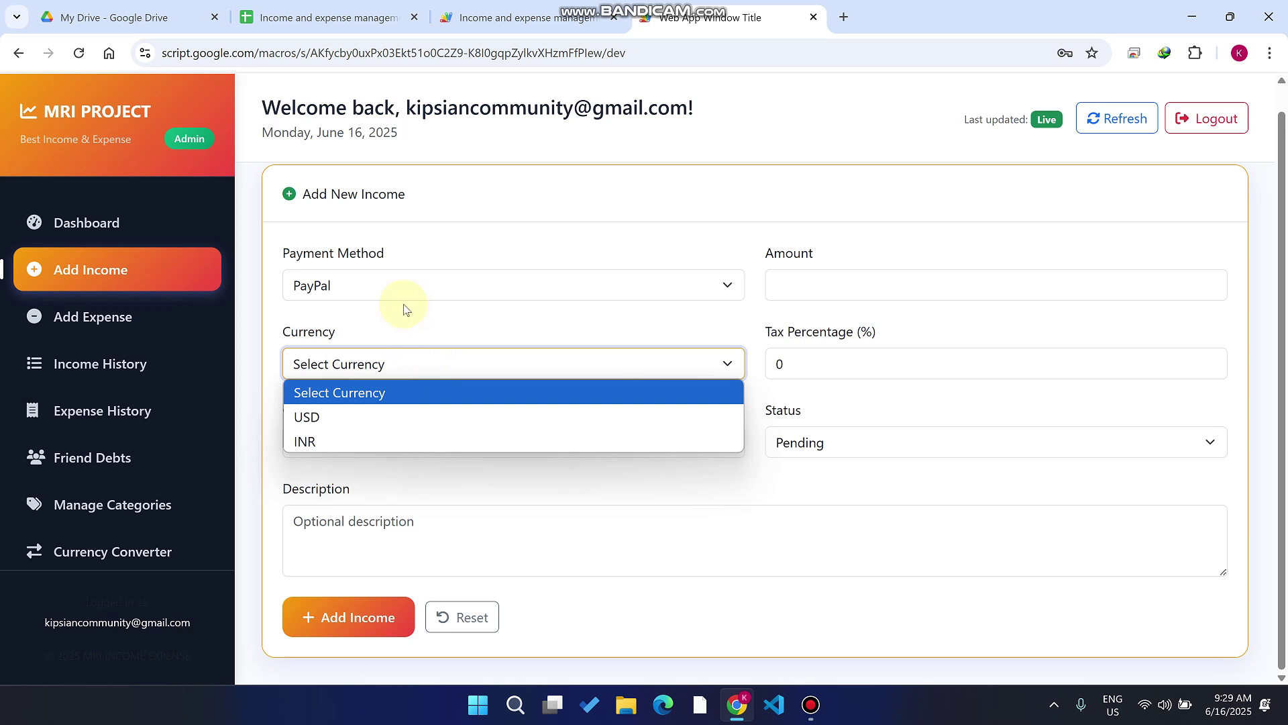
{"action": "left_click", "coordinate": [367, 285]}
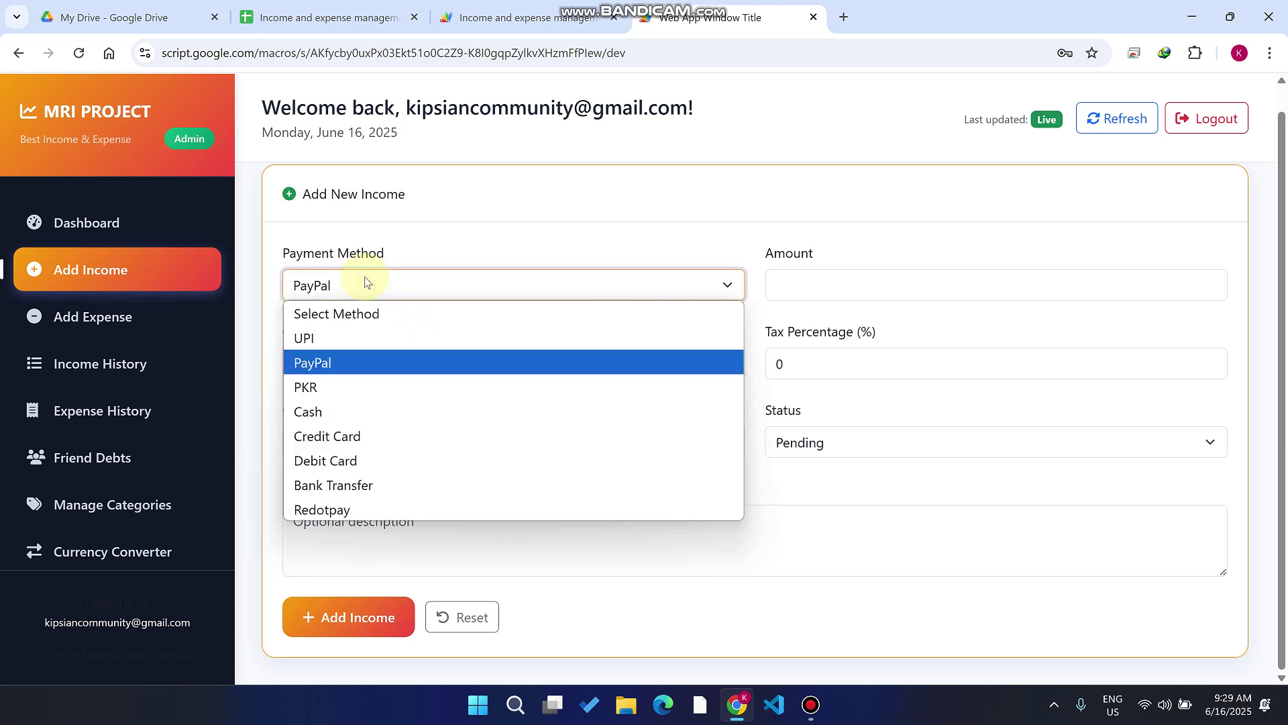
{"action": "left_click", "coordinate": [110, 505]}
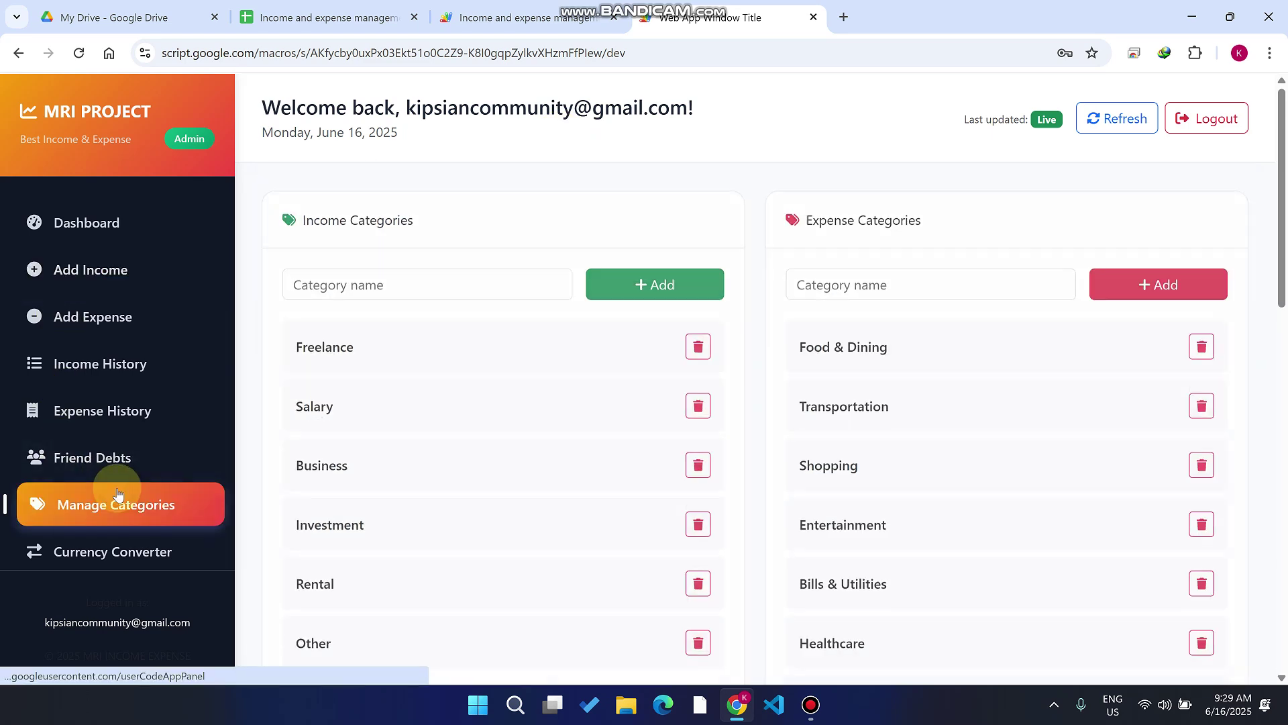
Delete the Redotpay payment method and confirm the deletion.
{"action": "scroll", "coordinate": [546, 331], "scroll_direction": "down", "scroll_amount": 13}
{"action": "scroll", "coordinate": [547, 331], "scroll_direction": "up", "scroll_amount": 3}
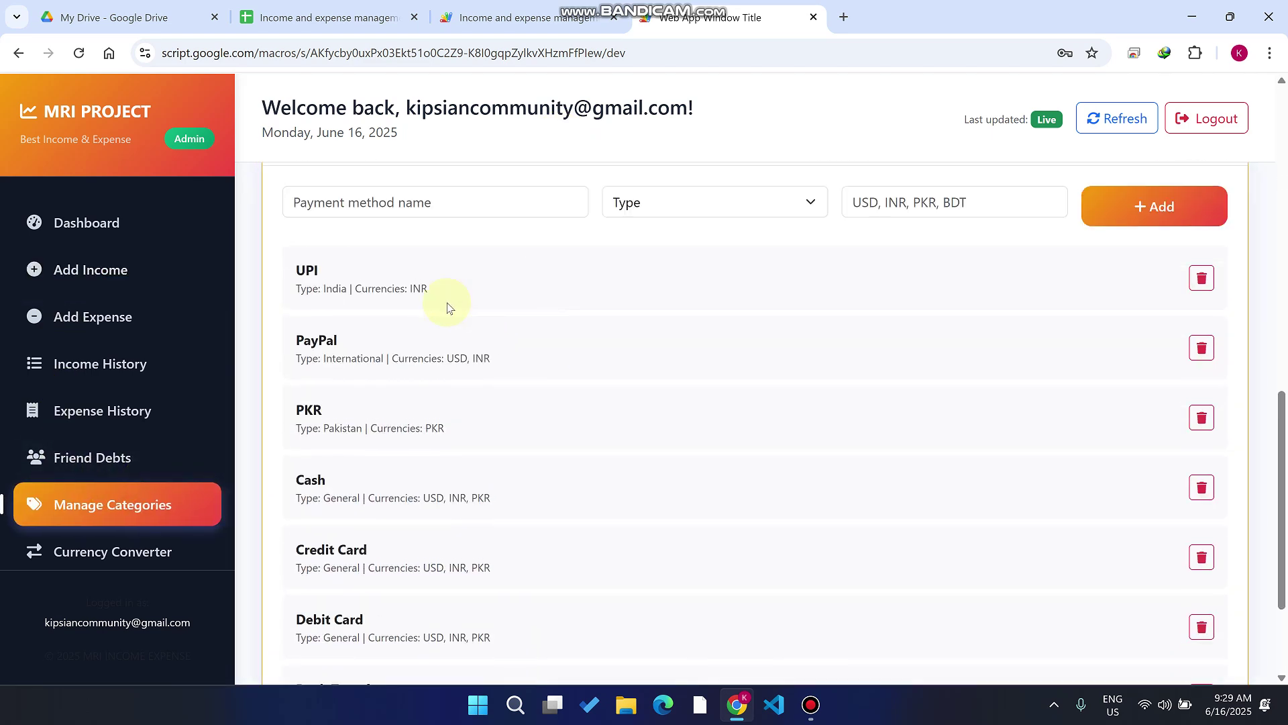
{"action": "scroll", "coordinate": [483, 248], "scroll_direction": "up", "scroll_amount": 1}
{"action": "left_click_drag", "start_coordinate": [412, 222], "coordinate": [306, 232]}
{"action": "scroll", "coordinate": [497, 350], "scroll_direction": "down", "scroll_amount": 4}
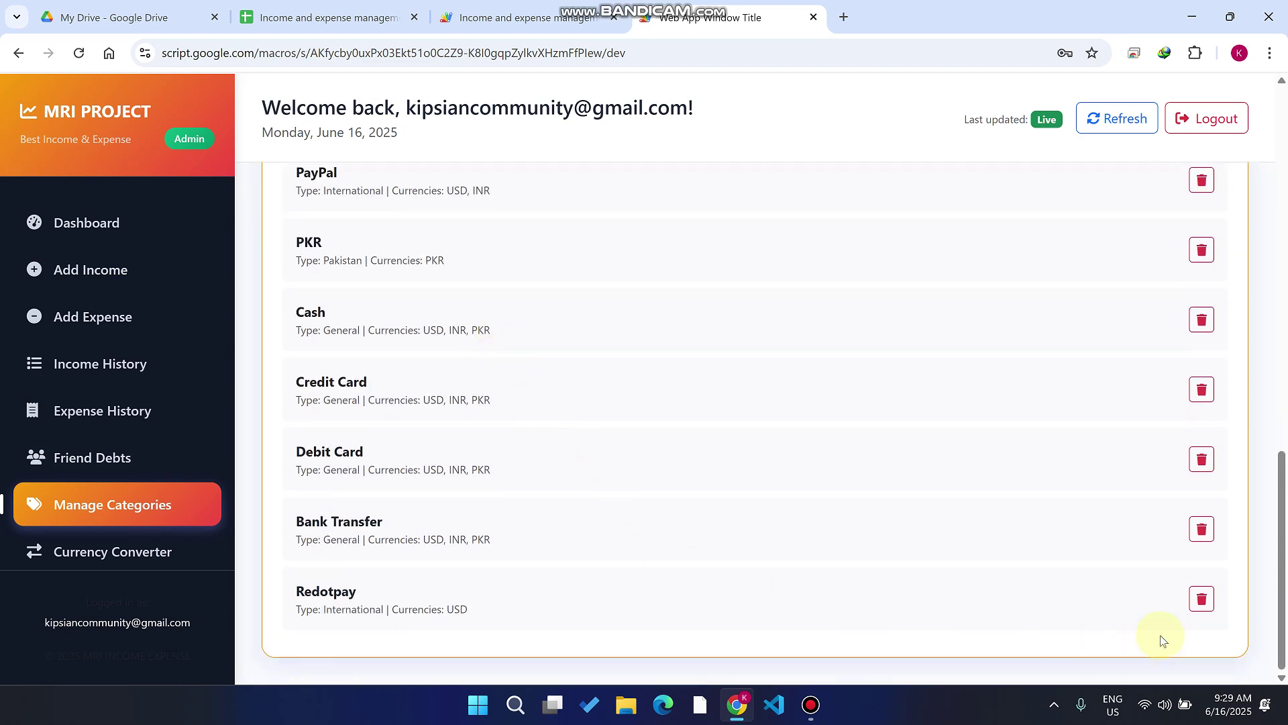
{"action": "left_click", "coordinate": [1202, 599]}
{"action": "left_click", "coordinate": [599, 484]}
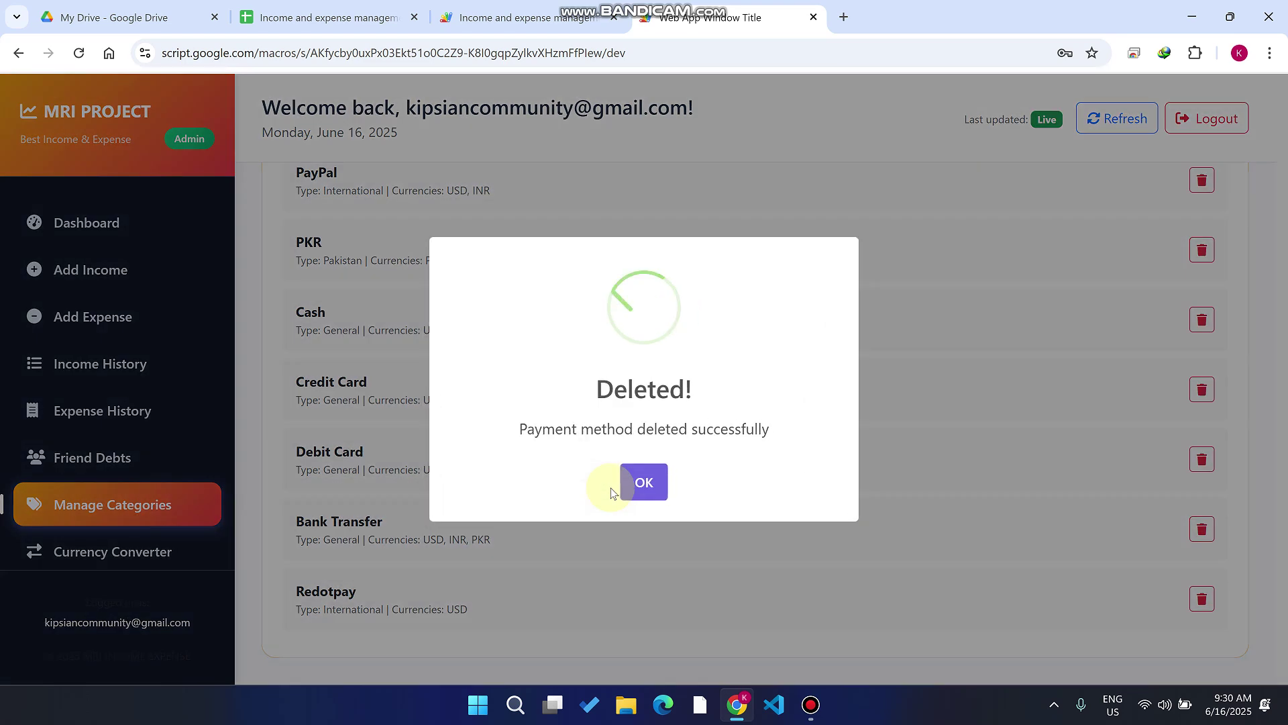
{"action": "left_click", "coordinate": [644, 482]}
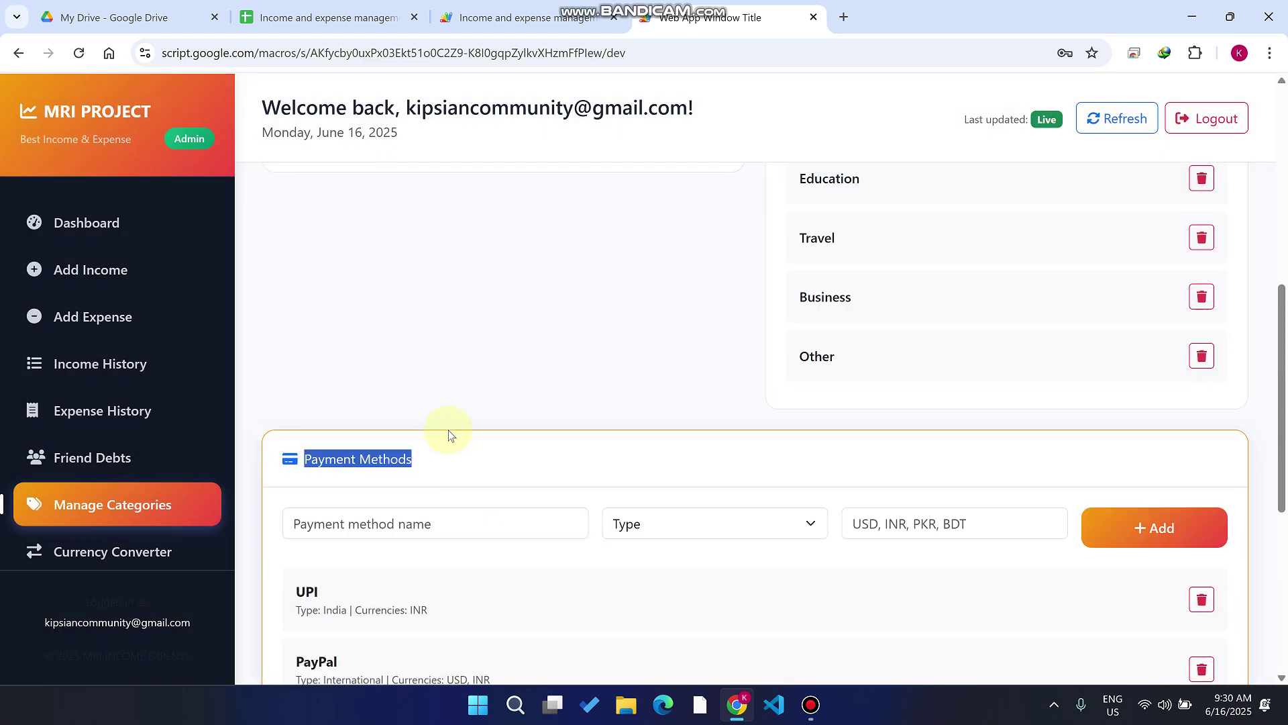
Add 'Binance' as an International payment method accepting USD, PKR, INR and BDT.
{"action": "left_click", "coordinate": [401, 522]}
{"action": "type", "text": "Binance"}
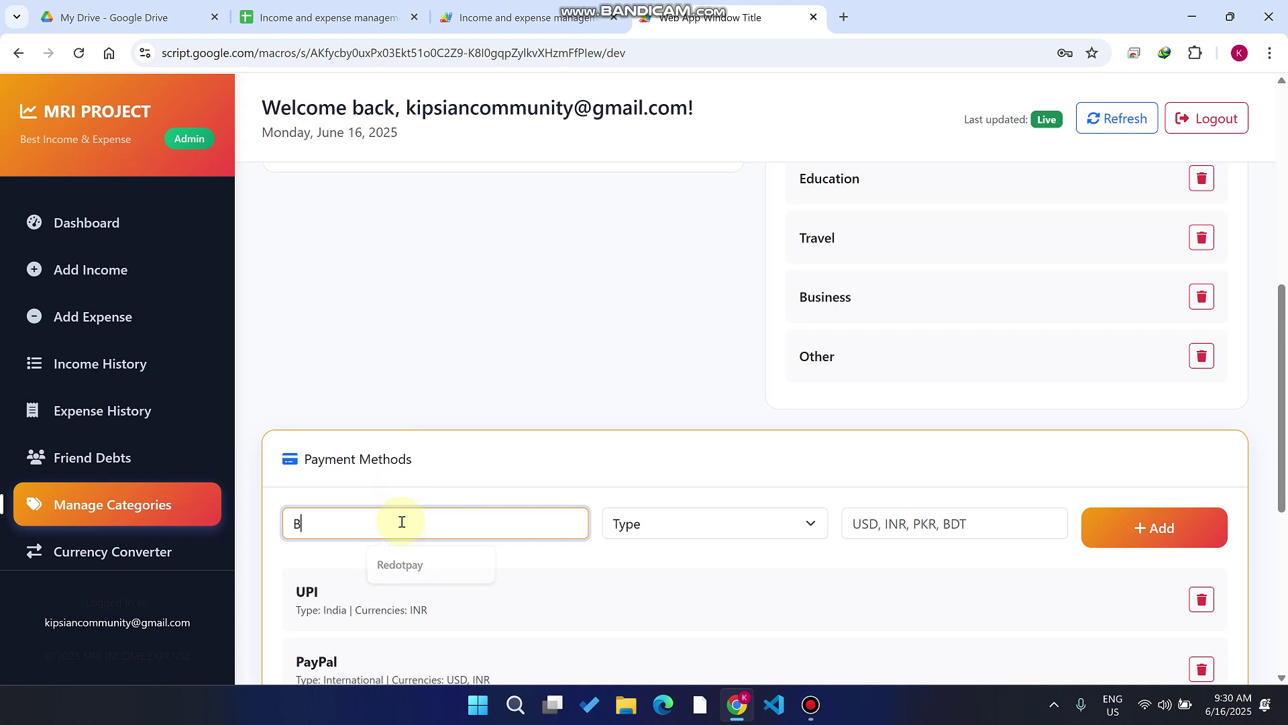
{"action": "left_click", "coordinate": [608, 529]}
{"action": "left_click", "coordinate": [657, 472]}
{"action": "left_click", "coordinate": [931, 525]}
{"action": "type", "text": "usd"}
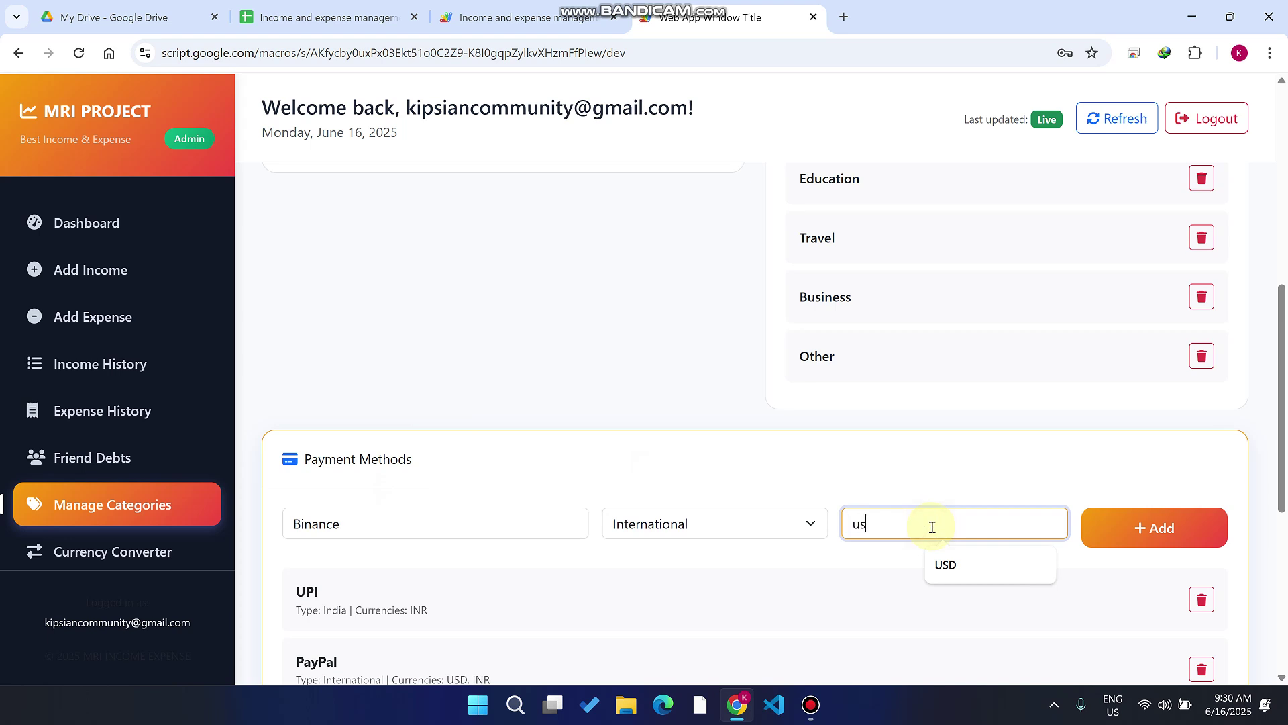
{"action": "key", "text": "BackSpace"}
{"action": "key", "text": "BackSpace"}
{"action": "key", "text": "BackSpace"}
{"action": "type", "text": "USD"}
{"action": "type", "text": ",PKR,INR,BDT"}
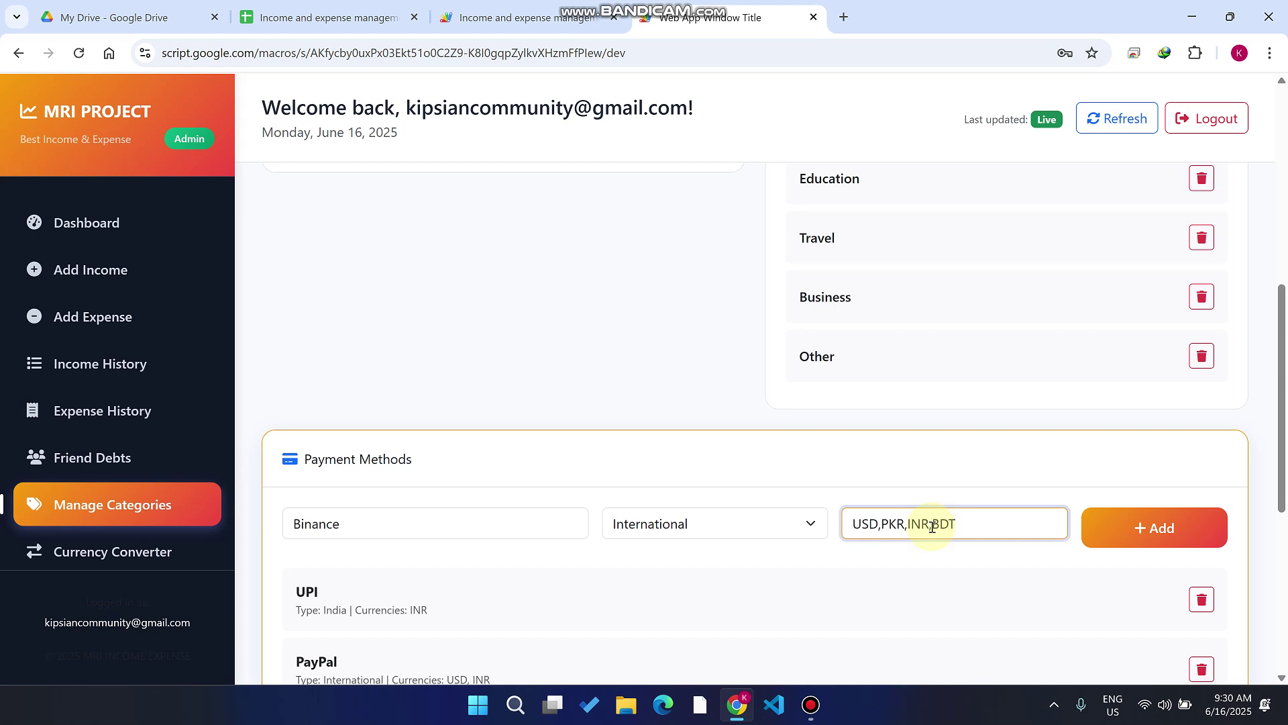
{"action": "left_click", "coordinate": [1146, 530]}
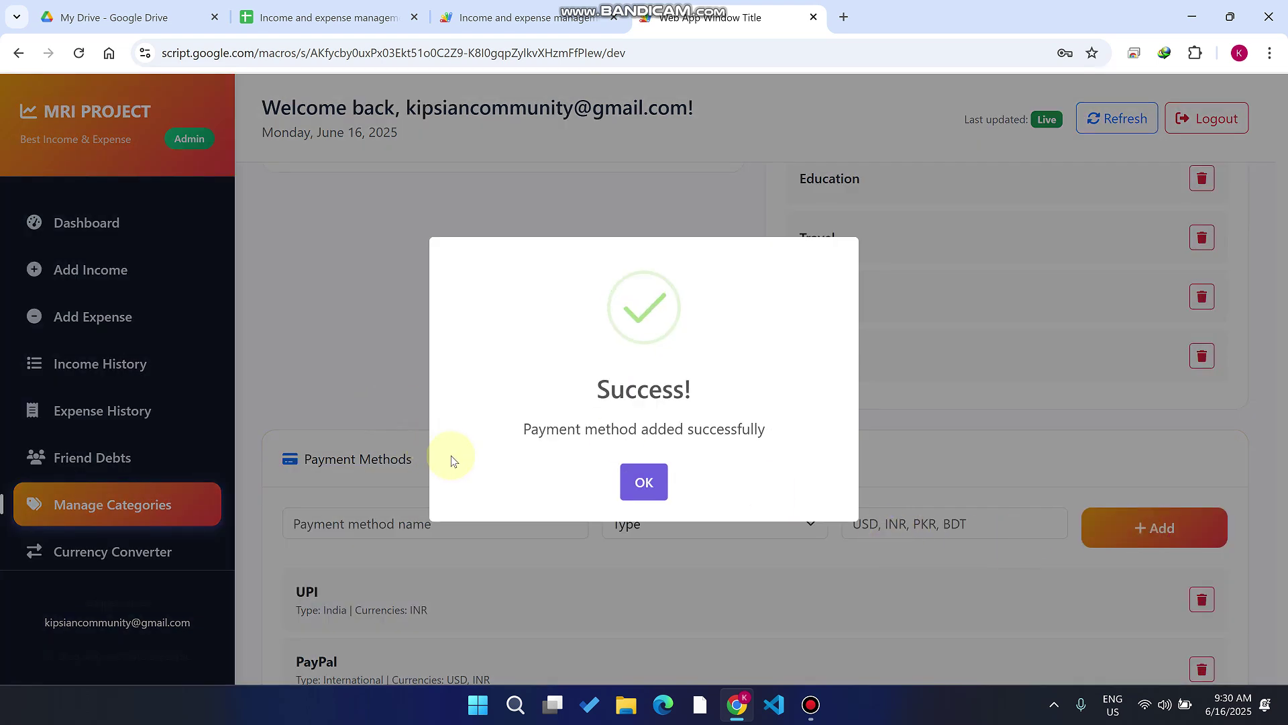
{"action": "left_click", "coordinate": [637, 488]}
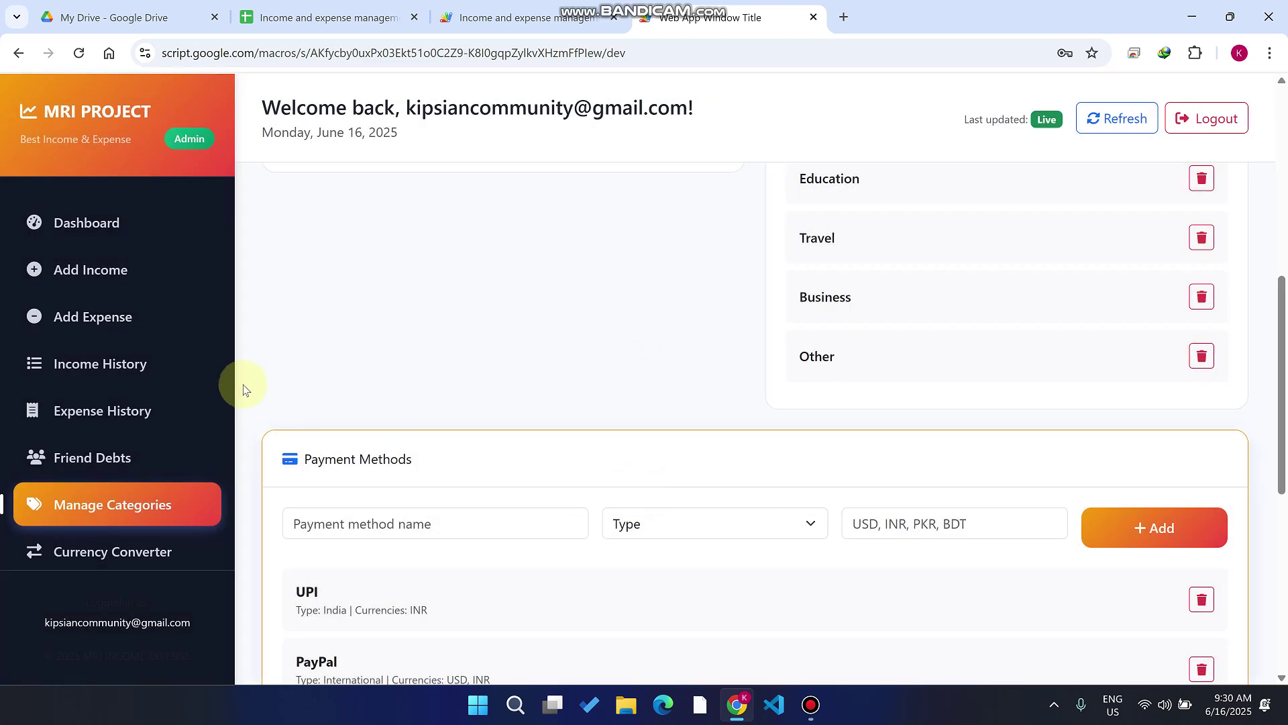
Start a new income entry paid through Binance in INR.
{"action": "left_click", "coordinate": [107, 268]}
{"action": "left_click", "coordinate": [331, 310]}
{"action": "left_click", "coordinate": [353, 535]}
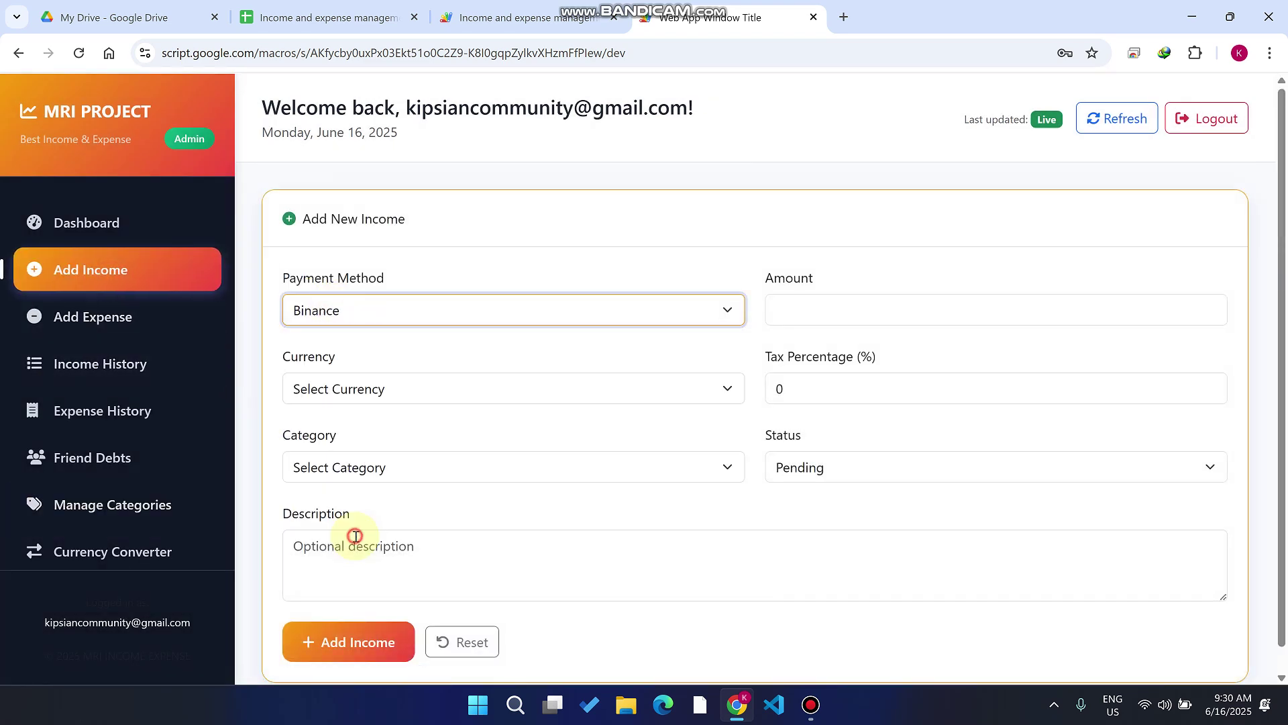
{"action": "left_click", "coordinate": [376, 388]}
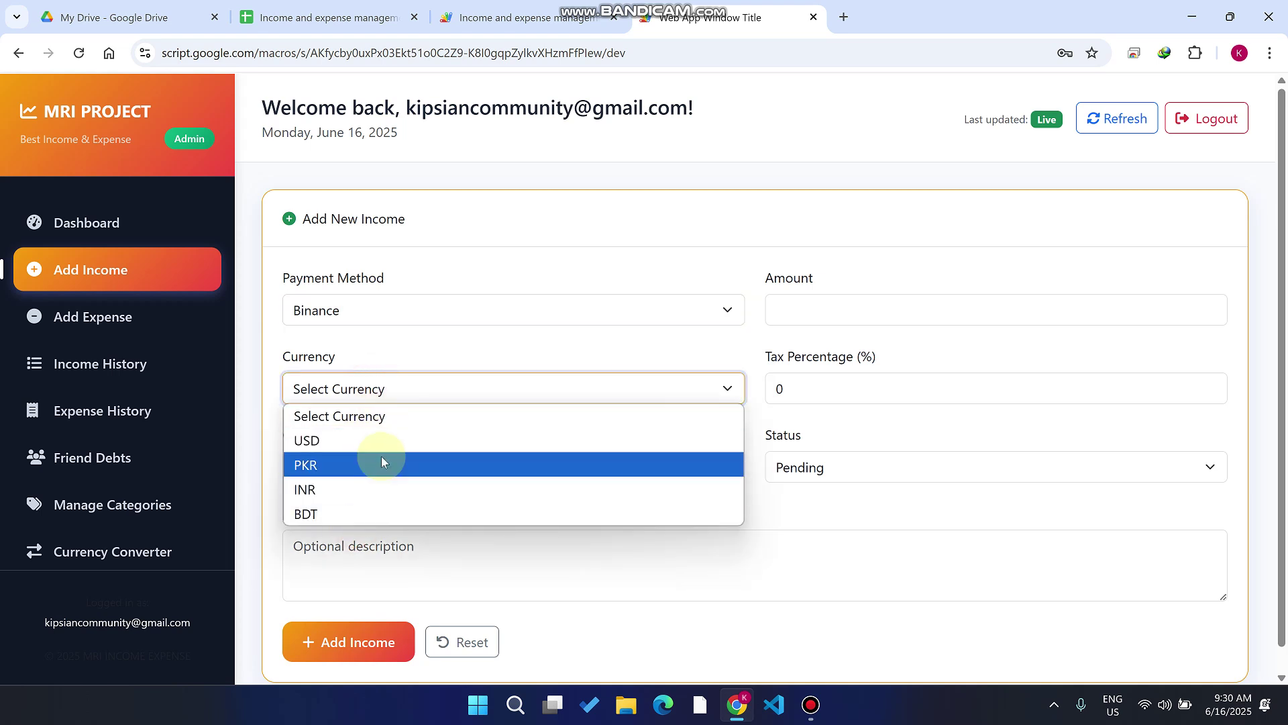
{"action": "left_click", "coordinate": [370, 440]}
{"action": "left_click", "coordinate": [385, 387]}
{"action": "left_click", "coordinate": [388, 463]}
{"action": "left_click", "coordinate": [374, 388]}
{"action": "left_click", "coordinate": [369, 487]}
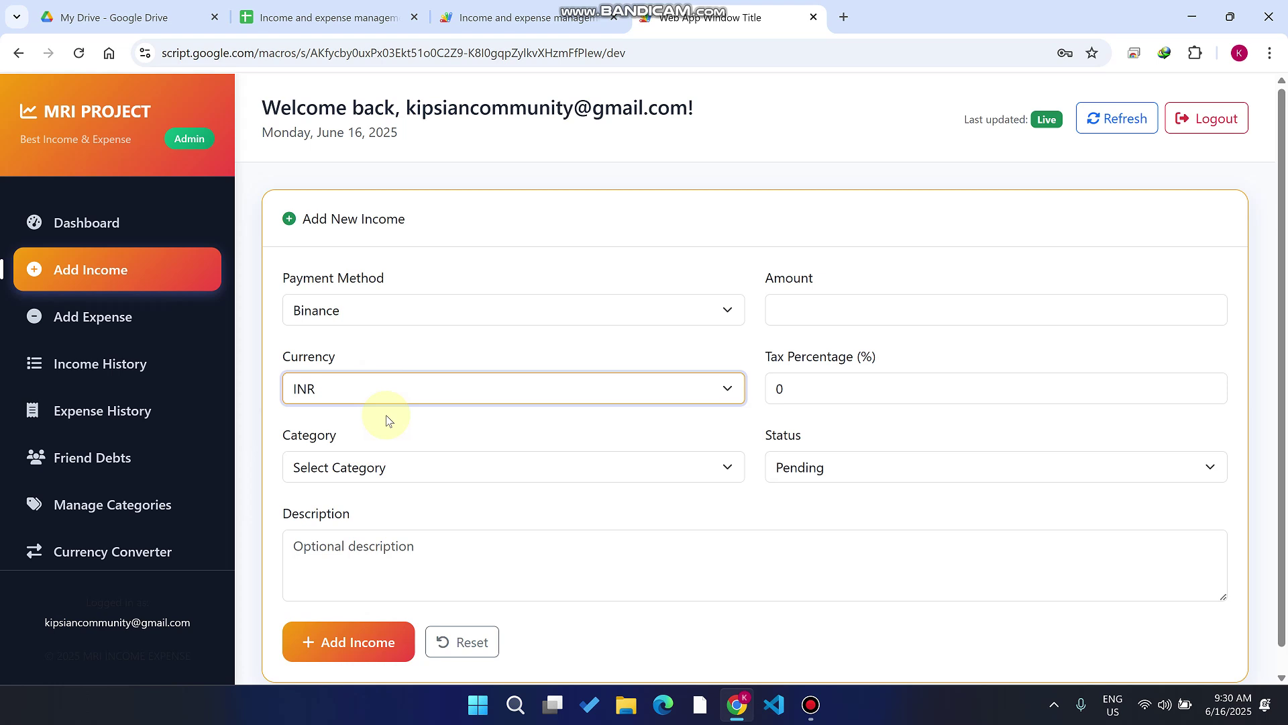
Enter an amount of 499 with a 20% tax rate.
{"action": "left_click", "coordinate": [872, 301]}
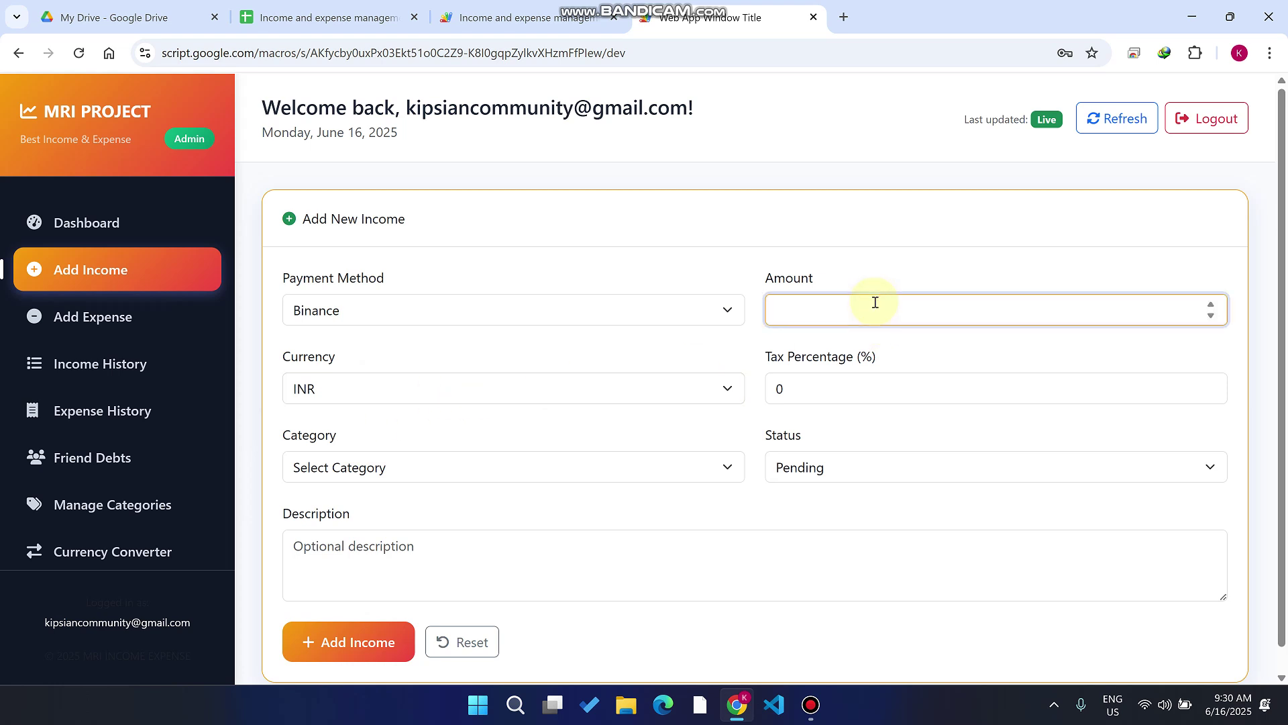
{"action": "type", "text": "499"}
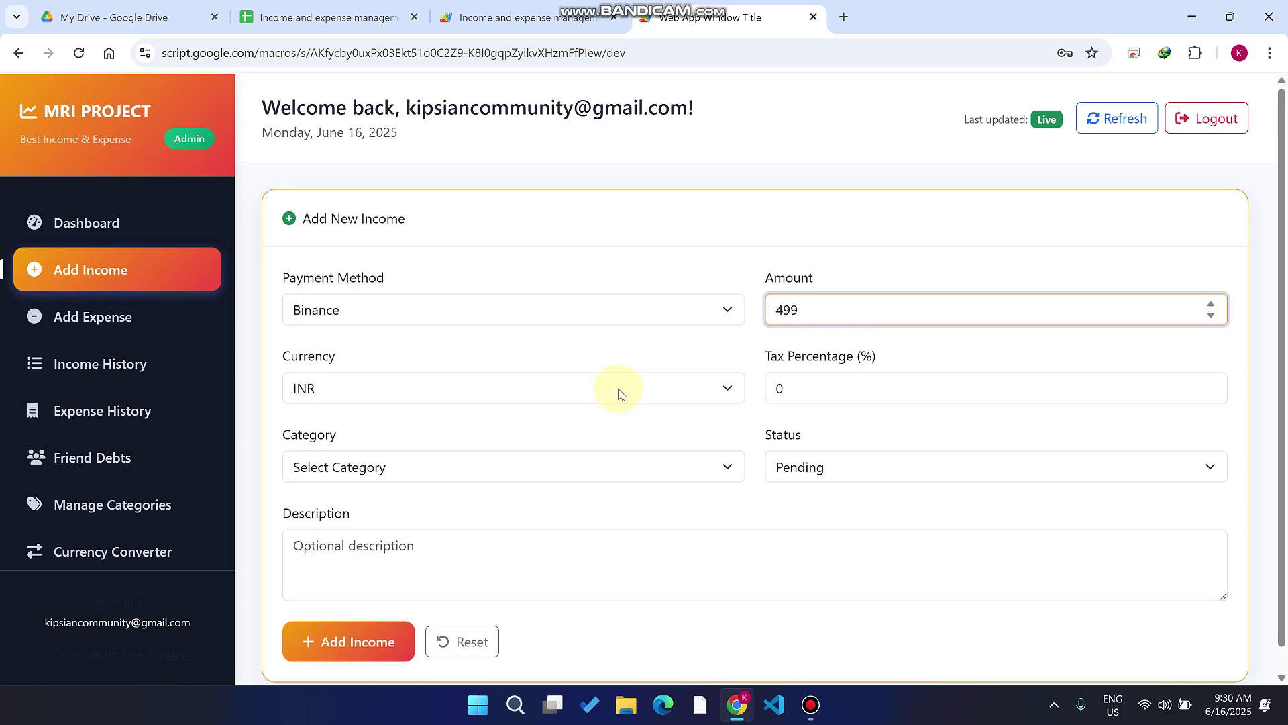
{"action": "scroll", "coordinate": [618, 389], "scroll_direction": "down", "scroll_amount": 1}
{"action": "left_click", "coordinate": [785, 360]}
{"action": "double_click", "coordinate": [779, 360]}
{"action": "type", "text": "20"}
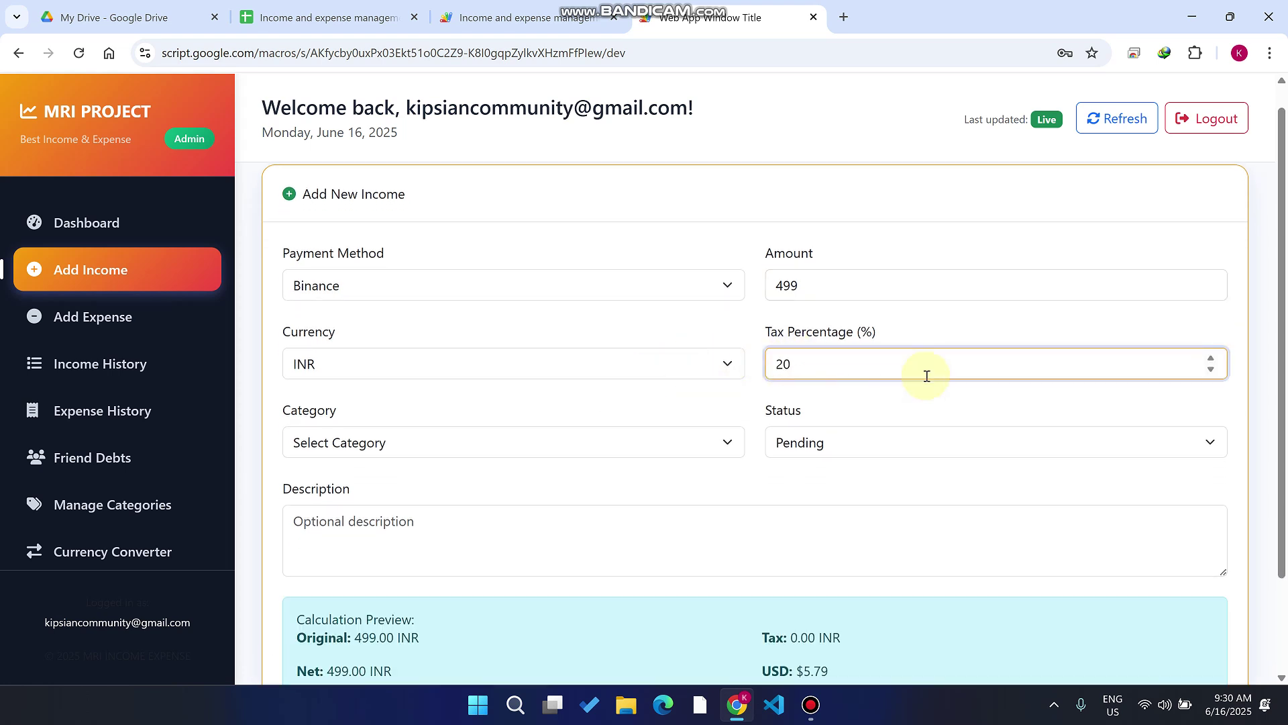
Review the preview: 99.80 INR tax, 399.20 INR net, $4.64 USD equivalent.
{"action": "scroll", "coordinate": [928, 373], "scroll_direction": "down", "scroll_amount": 3}
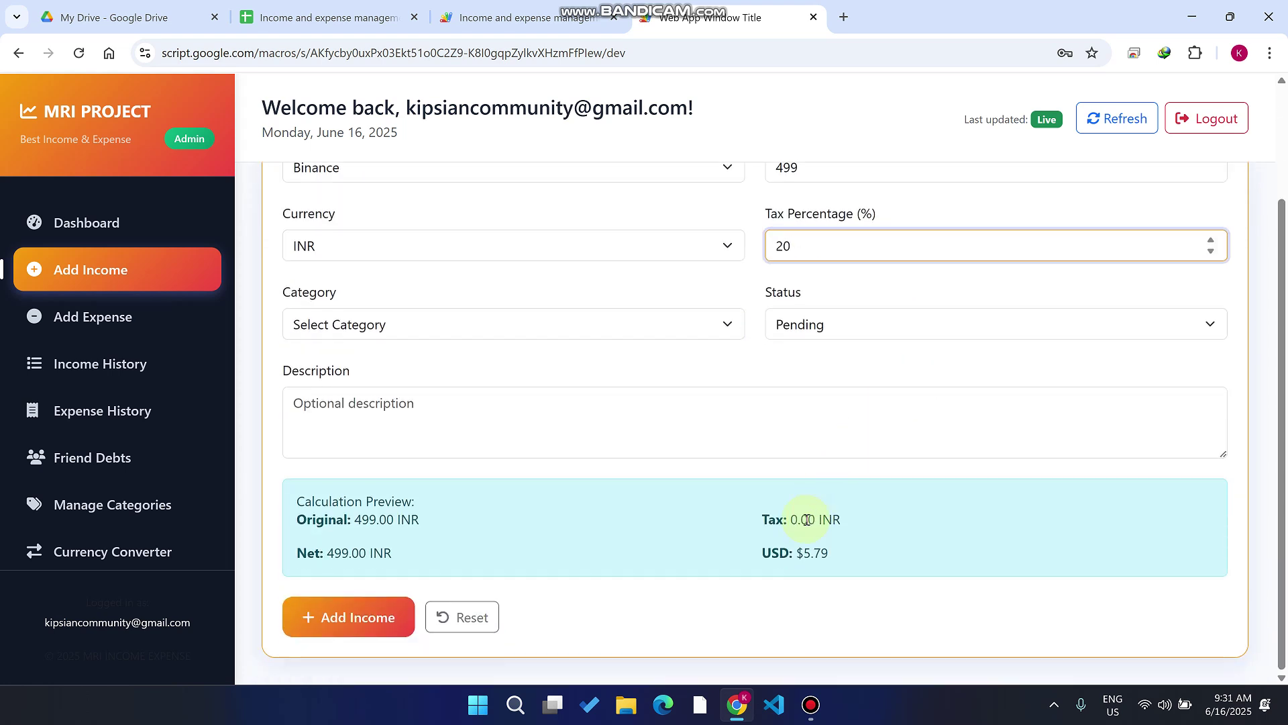
{"action": "left_click_drag", "start_coordinate": [411, 513], "coordinate": [308, 495]}
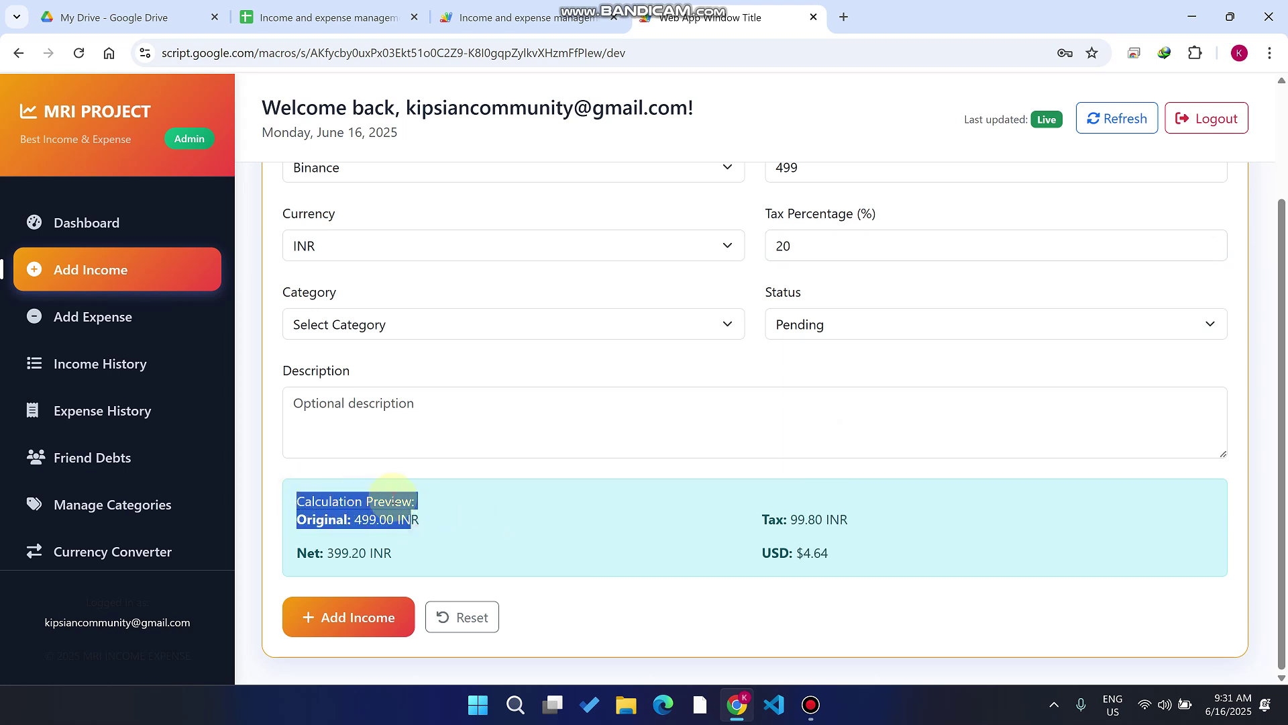
{"action": "left_click_drag", "start_coordinate": [424, 537], "coordinate": [731, 512]}
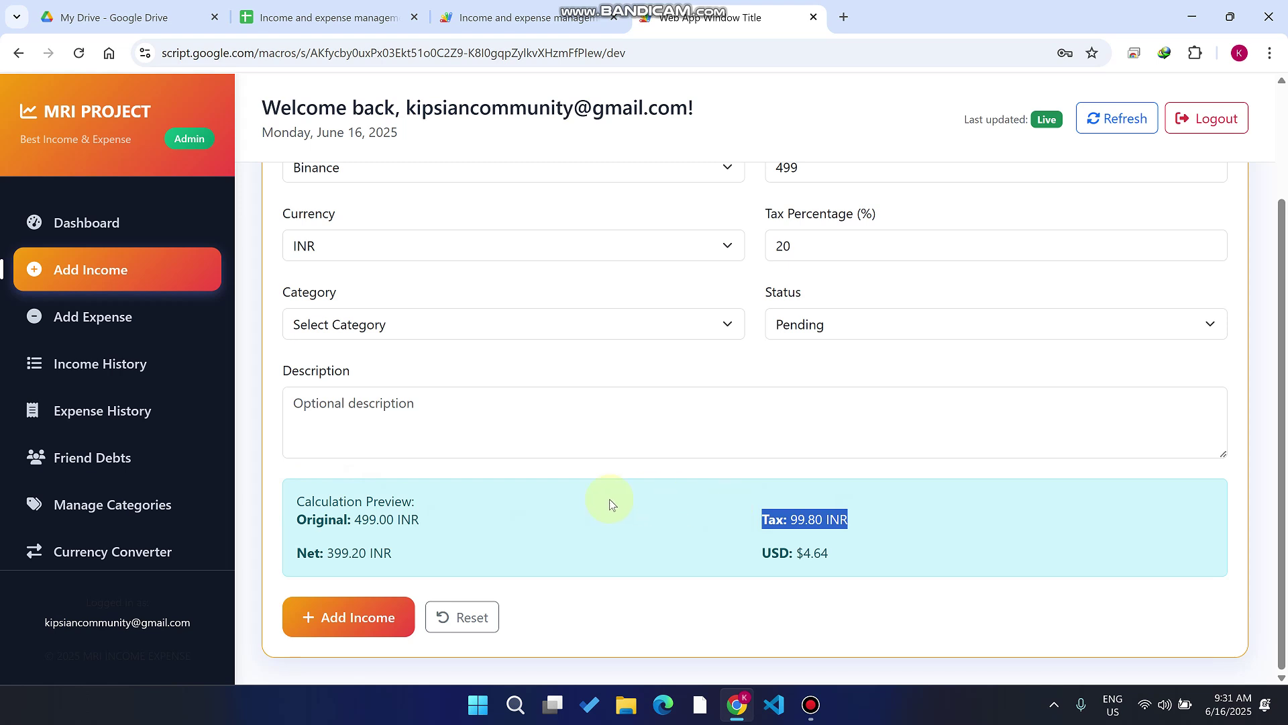
{"action": "left_click_drag", "start_coordinate": [412, 560], "coordinate": [294, 554]}
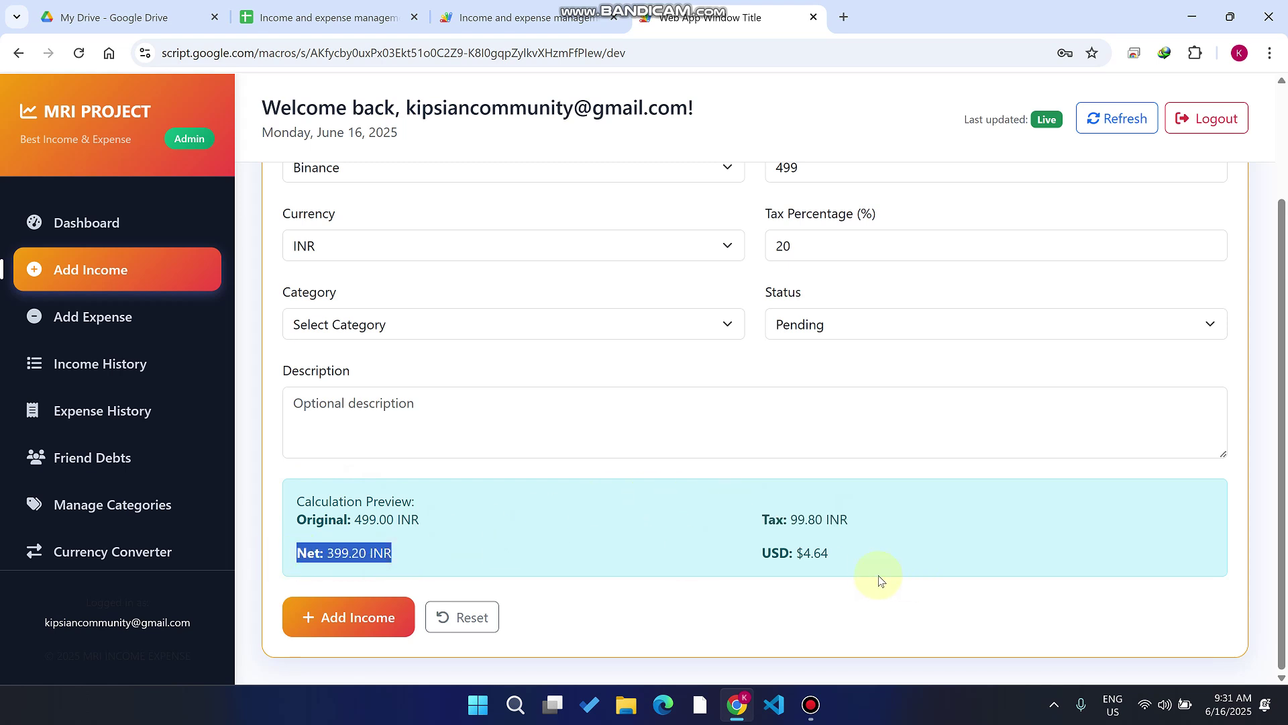
{"action": "left_click_drag", "start_coordinate": [831, 557], "coordinate": [753, 554]}
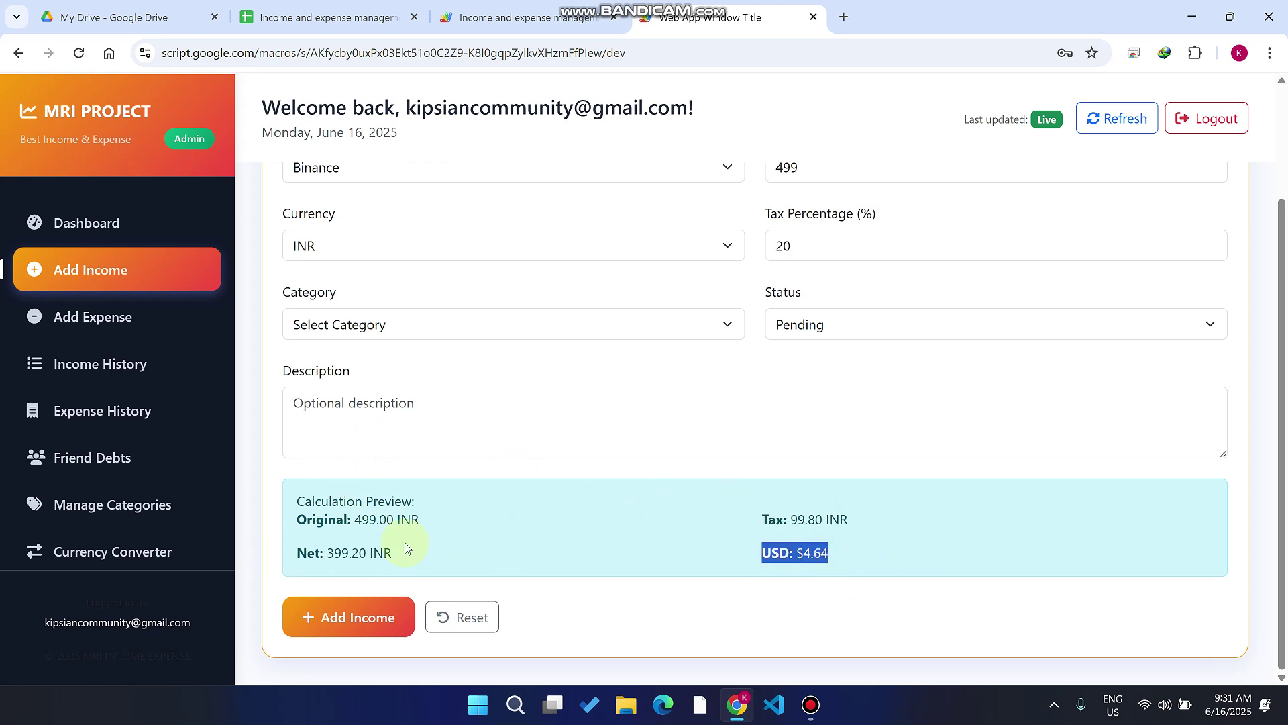
{"action": "left_click_drag", "start_coordinate": [401, 561], "coordinate": [274, 549]}
{"action": "left_click_drag", "start_coordinate": [836, 559], "coordinate": [763, 566]}
Set the category to Rental and submit the income.
{"action": "scroll", "coordinate": [742, 544], "scroll_direction": "up", "scroll_amount": 2}
{"action": "scroll", "coordinate": [667, 374], "scroll_direction": "down", "scroll_amount": 2}
{"action": "left_click", "coordinate": [432, 324]}
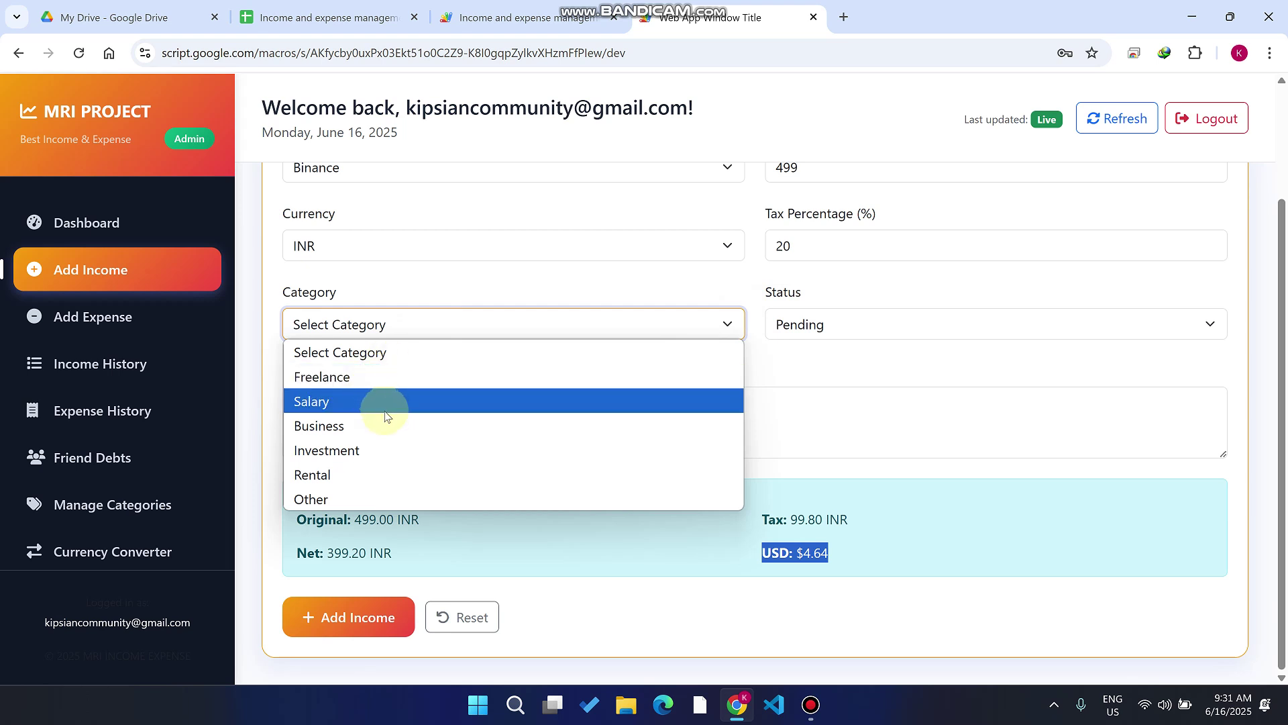
{"action": "left_click", "coordinate": [368, 472]}
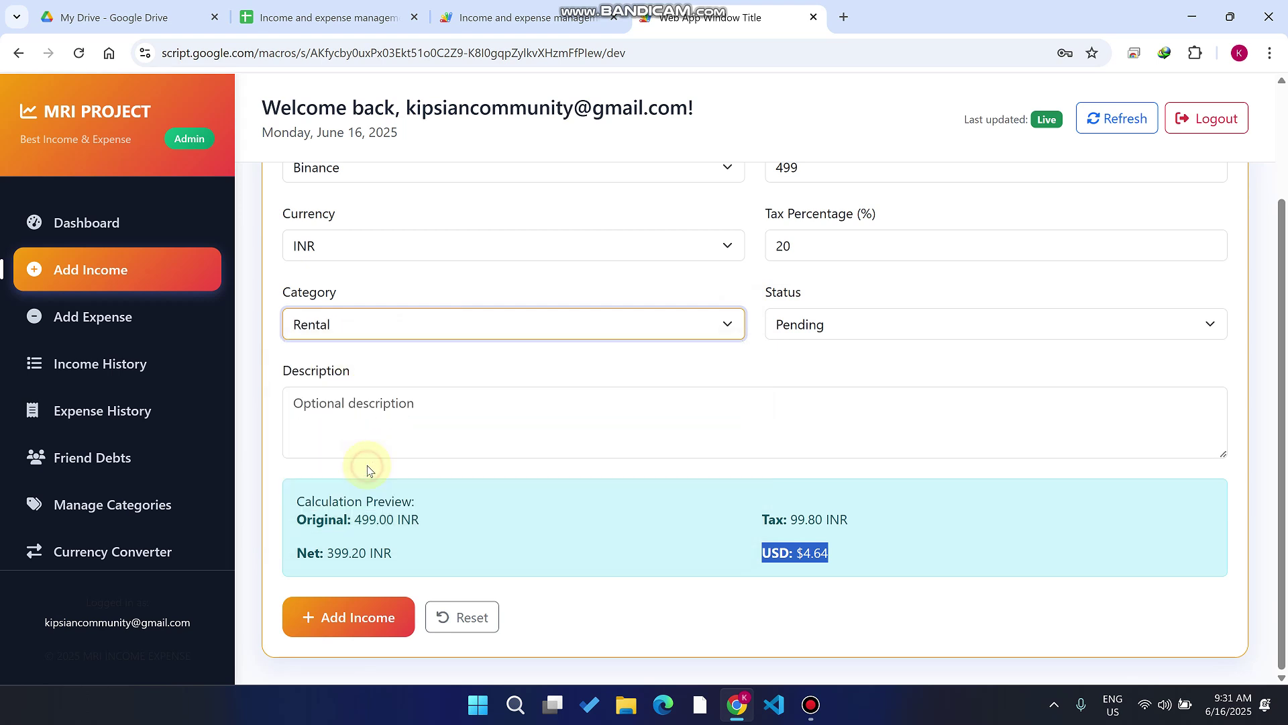
{"action": "left_click", "coordinate": [352, 598]}
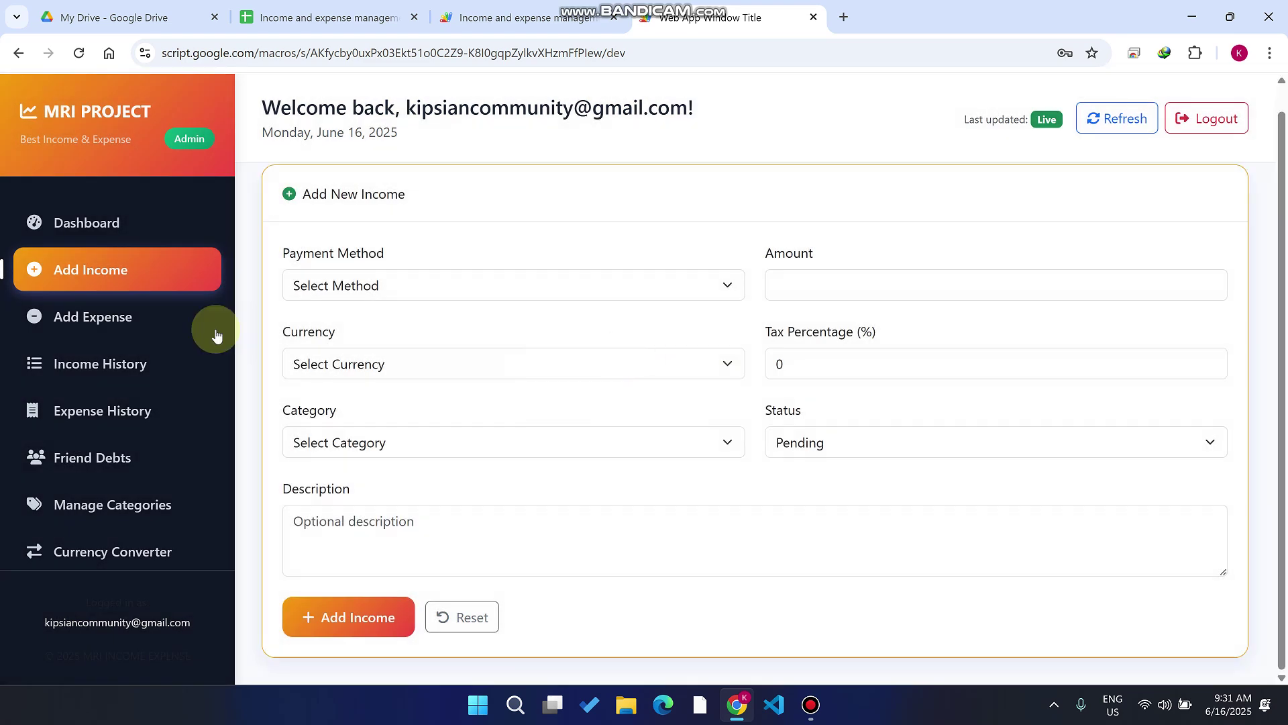
Check the dashboard's Rental income card showing $4.64.
{"action": "left_click", "coordinate": [116, 225]}
{"action": "scroll", "coordinate": [593, 364], "scroll_direction": "down", "scroll_amount": 2}
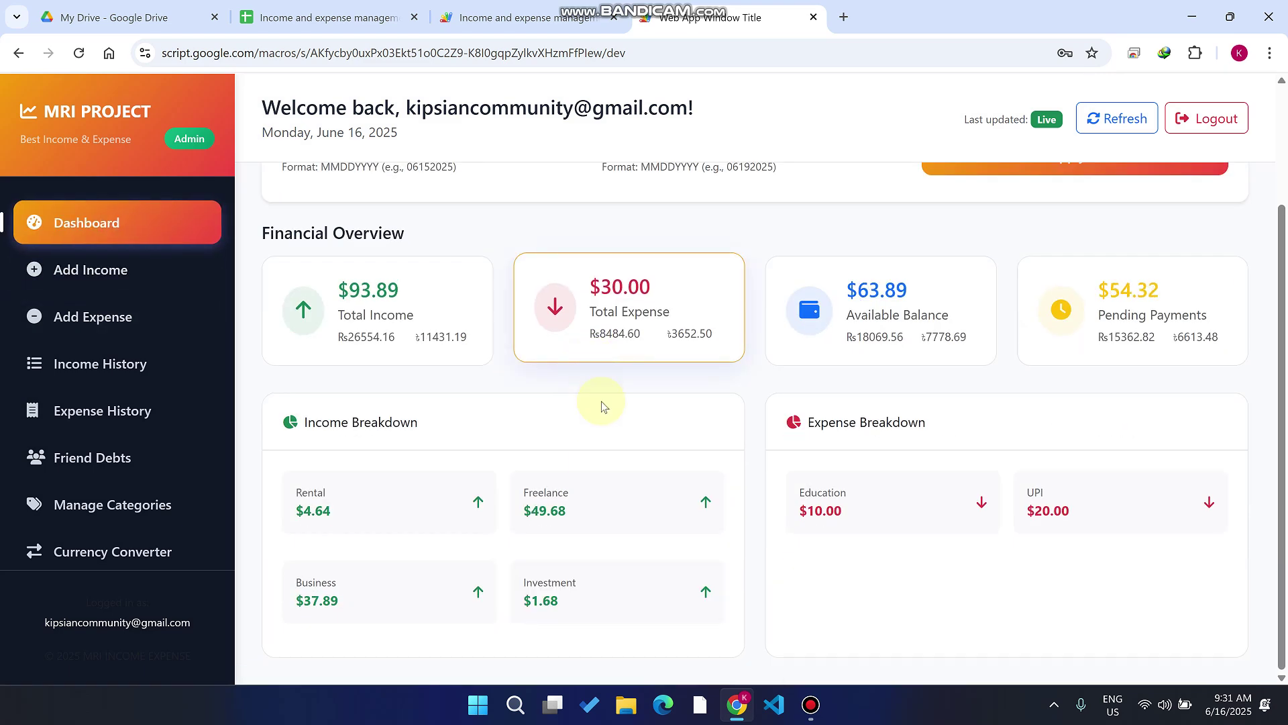
{"action": "left_click_drag", "start_coordinate": [355, 511], "coordinate": [296, 485]}
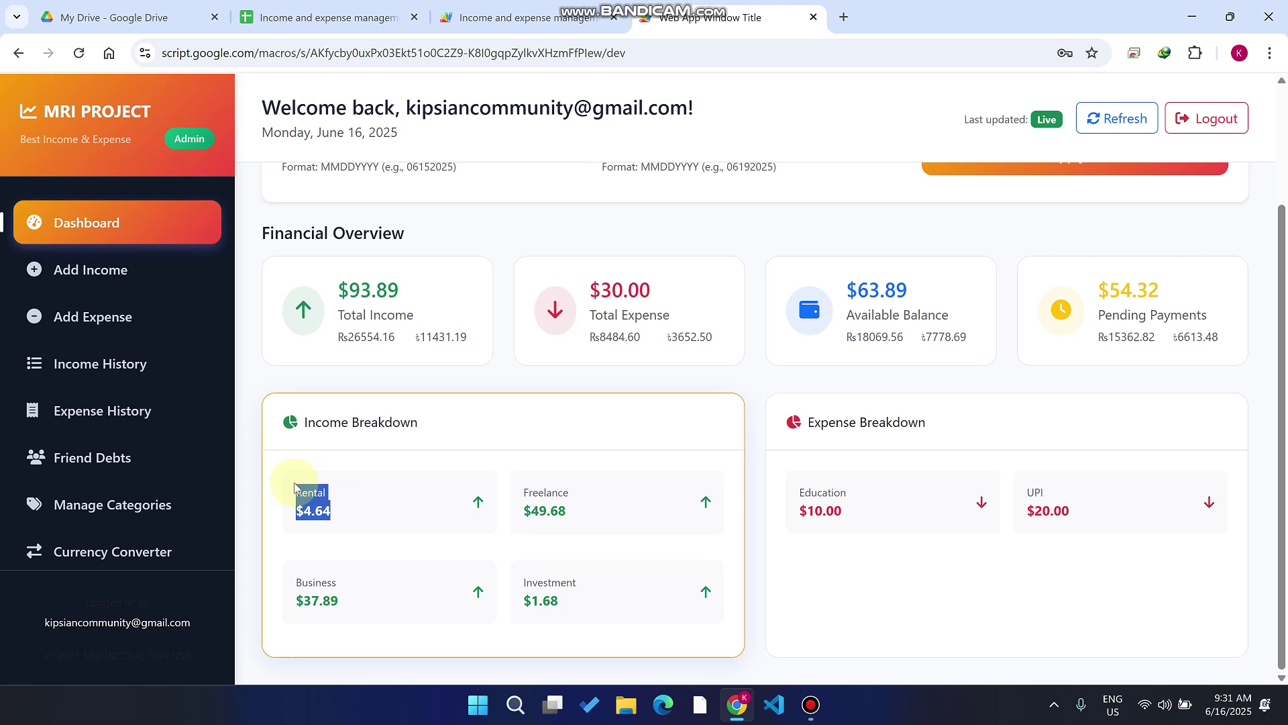
Review Currency Converter rates: 1 USD = ₹86.11, ₨282.82, ৳121.75, UPI custom 95 INR.
{"action": "left_click", "coordinate": [97, 550]}
{"action": "left_click_drag", "start_coordinate": [420, 315], "coordinate": [343, 289]}
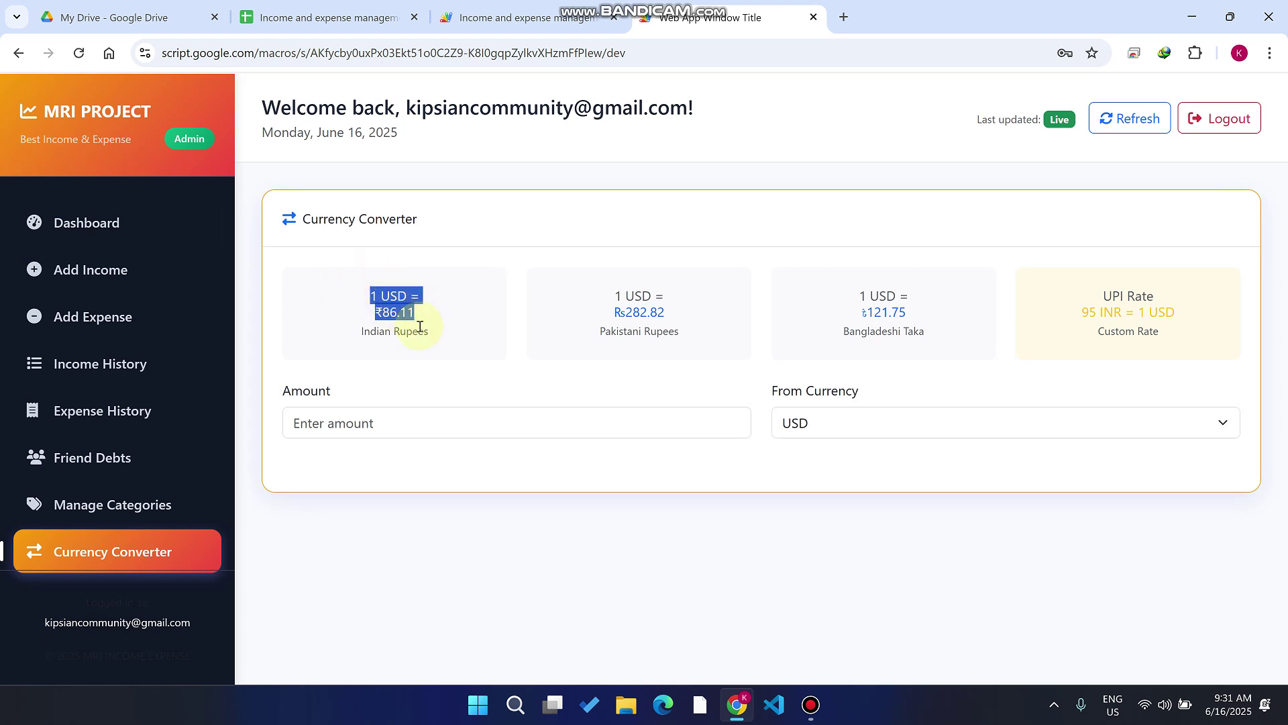
{"action": "left_click_drag", "start_coordinate": [666, 318], "coordinate": [578, 285]}
{"action": "left_click_drag", "start_coordinate": [940, 314], "coordinate": [857, 290]}
{"action": "left_click_drag", "start_coordinate": [1170, 290], "coordinate": [1203, 318]}
{"action": "left_click", "coordinate": [1073, 304]}
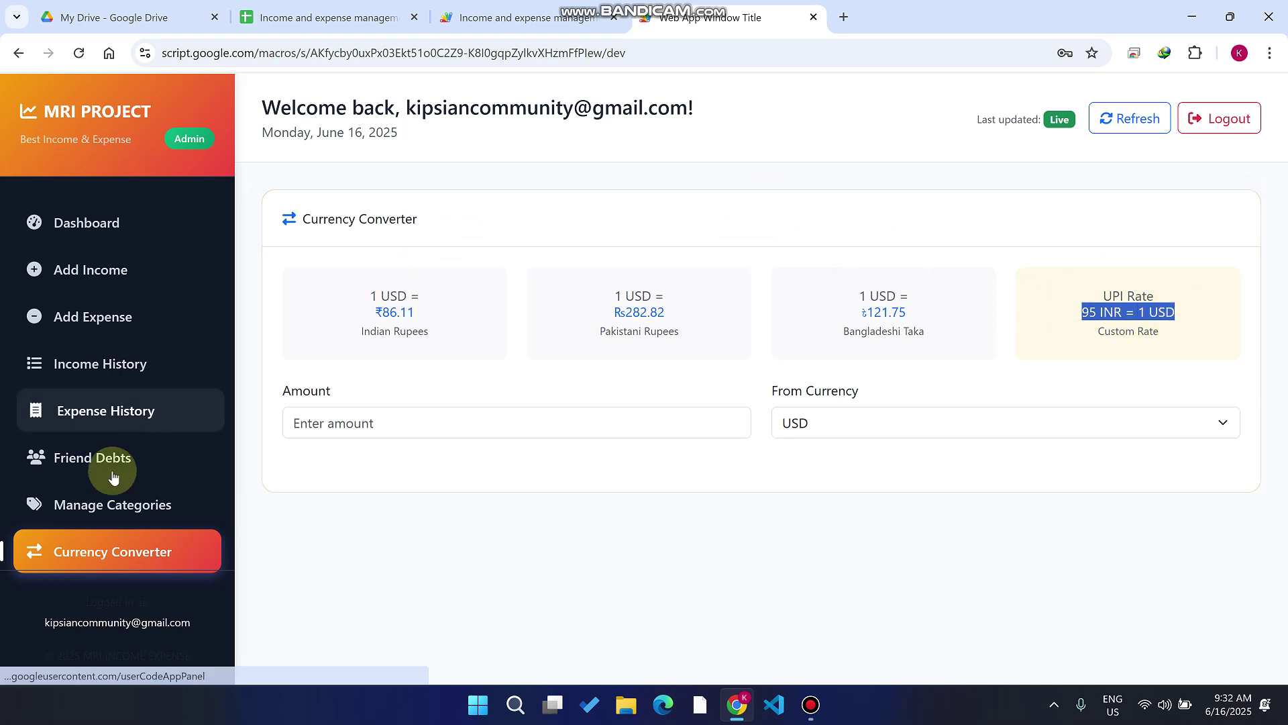
Check the income categories, then add a new income category 'sAMPLE'.
{"action": "left_click", "coordinate": [129, 268]}
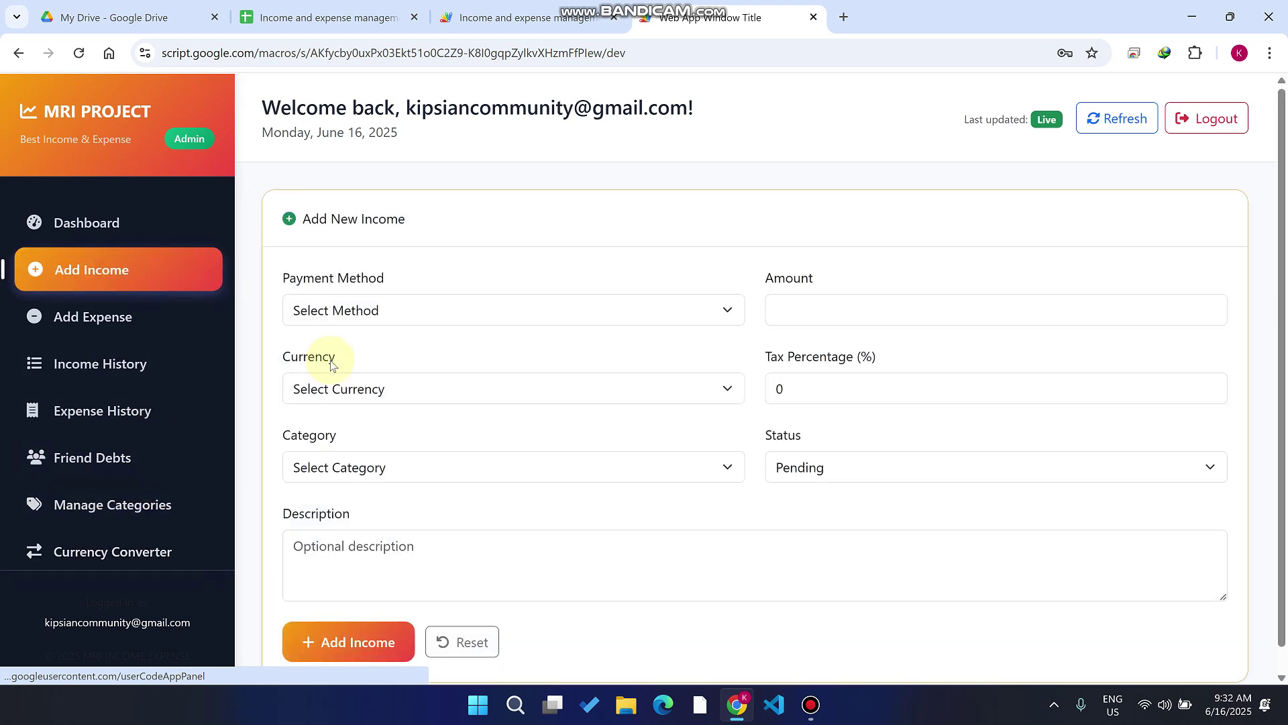
{"action": "left_click", "coordinate": [376, 444]}
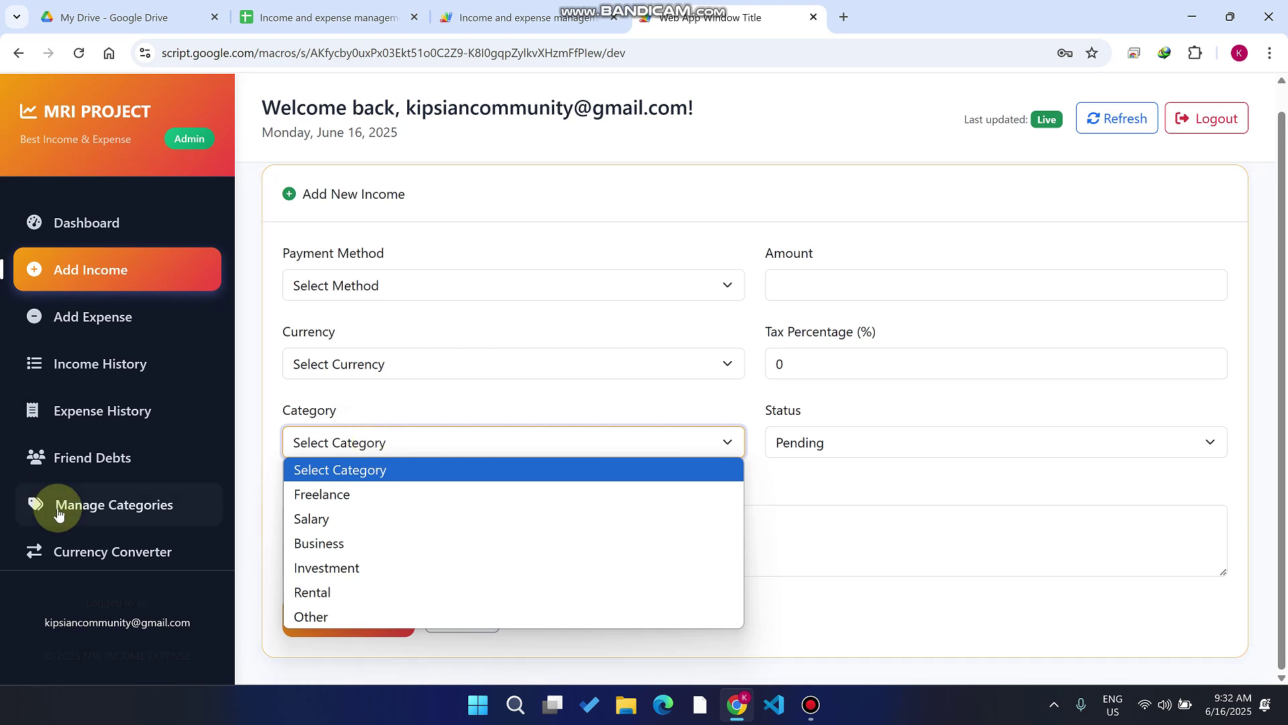
{"action": "left_click", "coordinate": [80, 511]}
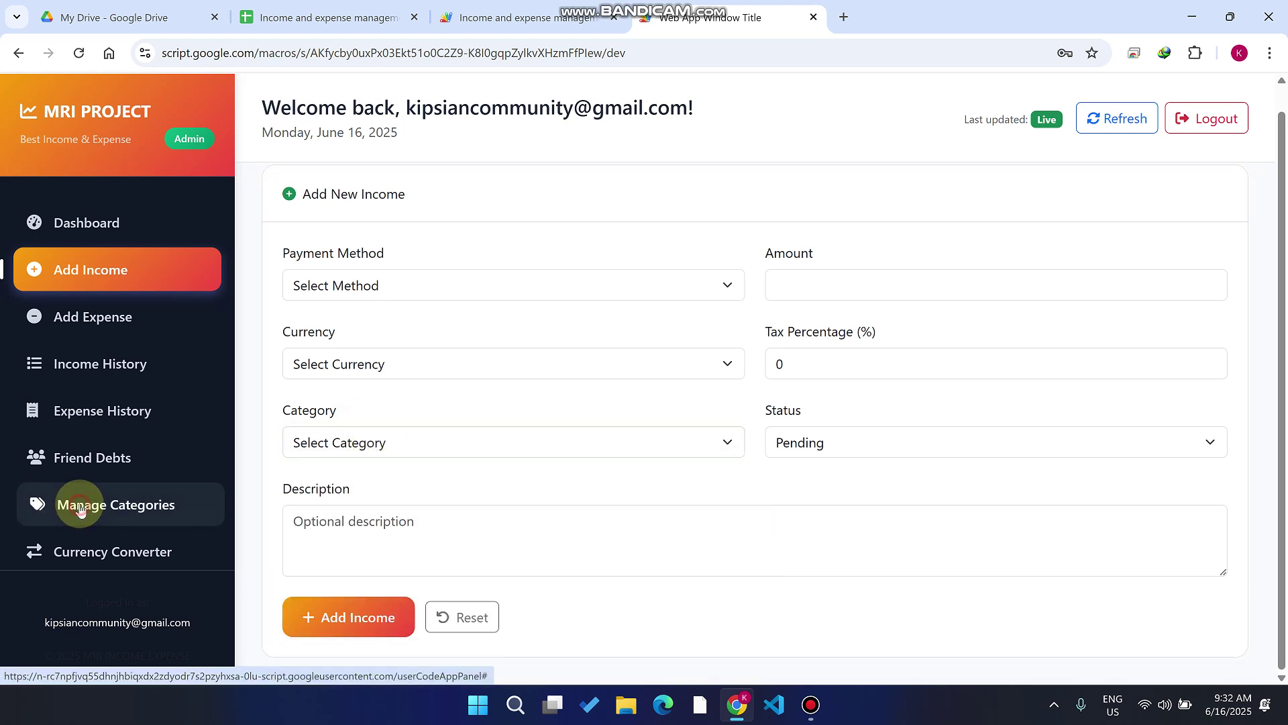
{"action": "left_click", "coordinate": [80, 512]}
{"action": "scroll", "coordinate": [441, 329], "scroll_direction": "down", "scroll_amount": 4}
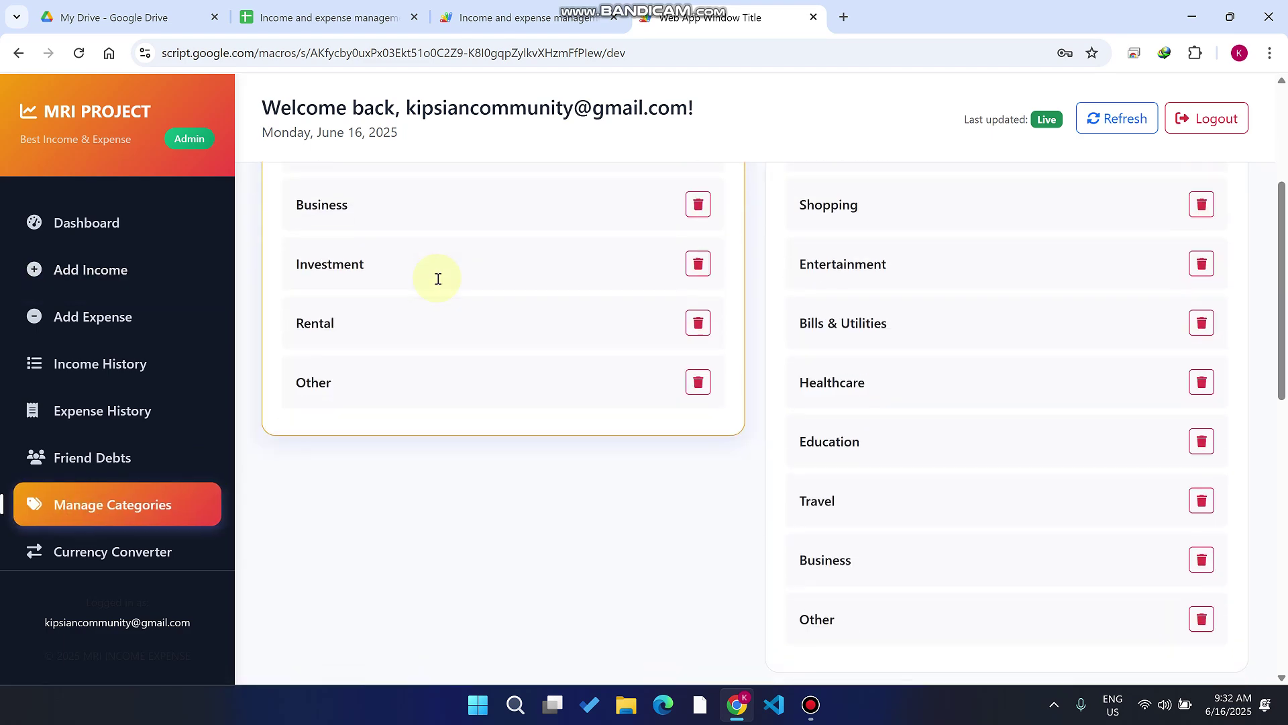
{"action": "scroll", "coordinate": [437, 276], "scroll_direction": "up", "scroll_amount": 5}
{"action": "left_click", "coordinate": [423, 284]}
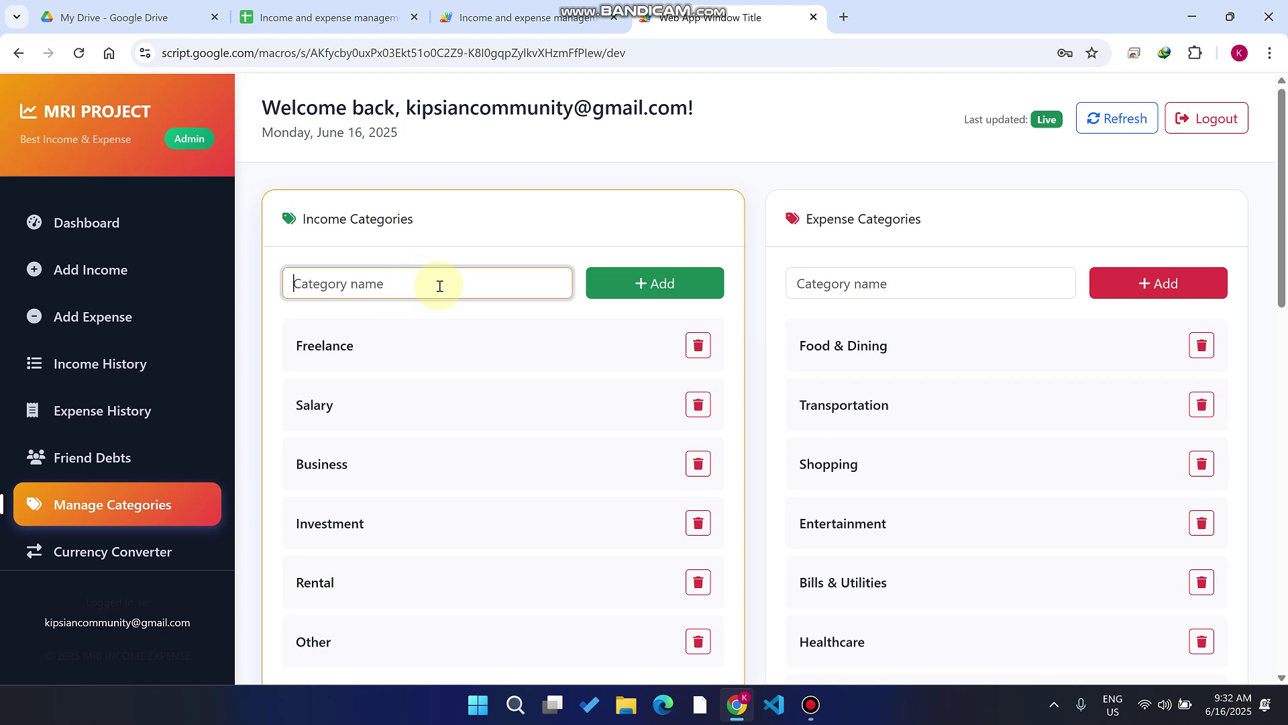
{"action": "type", "text": "sAMPLE"}
{"action": "left_click", "coordinate": [685, 286]}
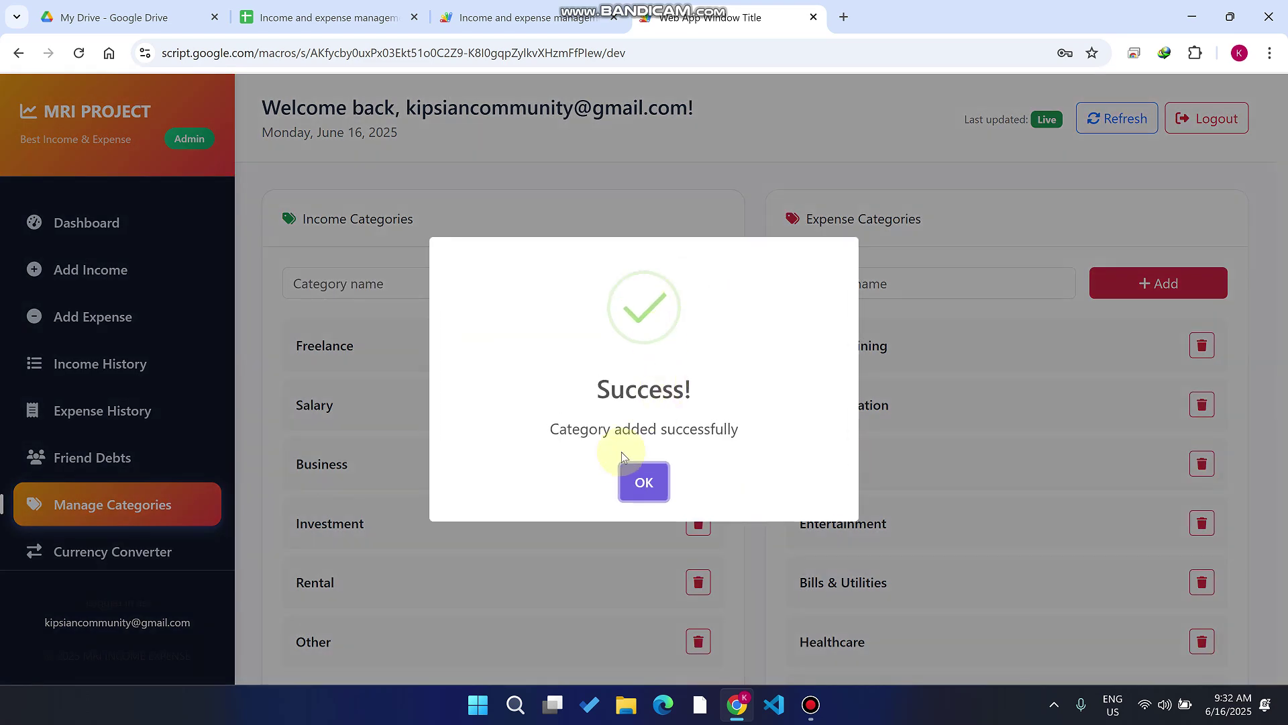
{"action": "left_click", "coordinate": [631, 479]}
Look at the updated income category list, then go to the Add Expense form.
{"action": "scroll", "coordinate": [547, 503], "scroll_direction": "down", "scroll_amount": 3}
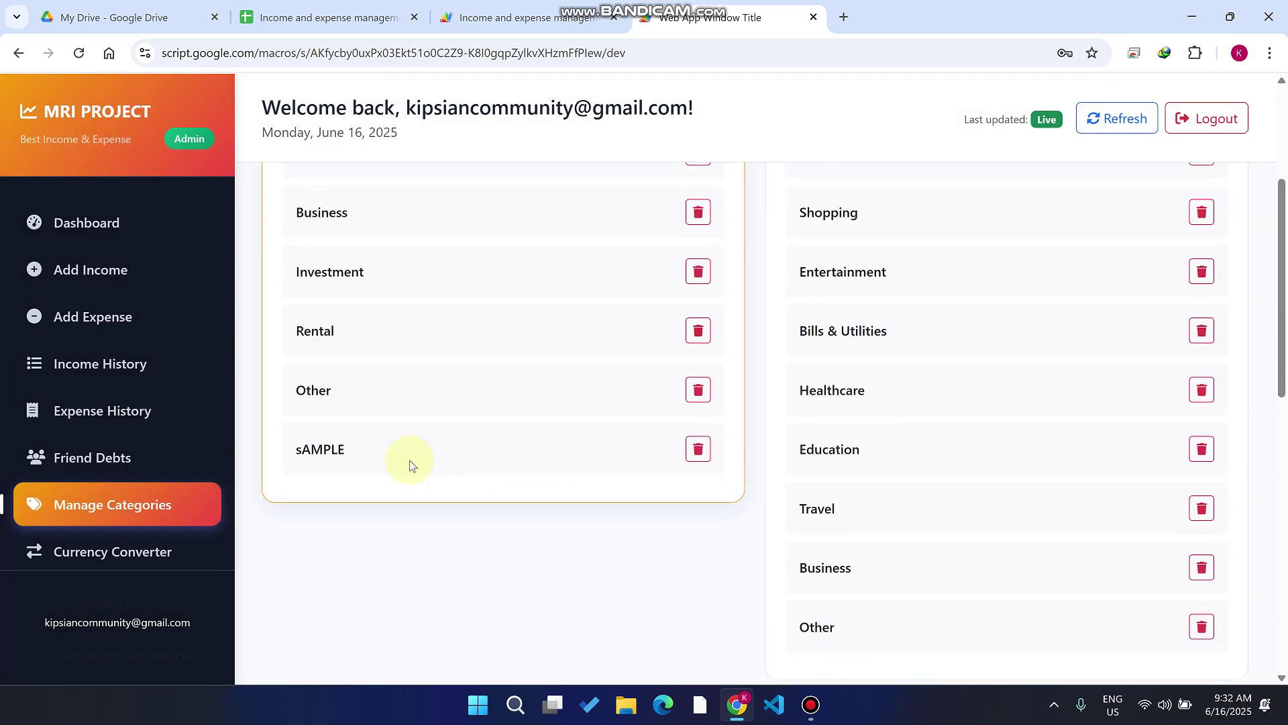
{"action": "left_click", "coordinate": [98, 283]}
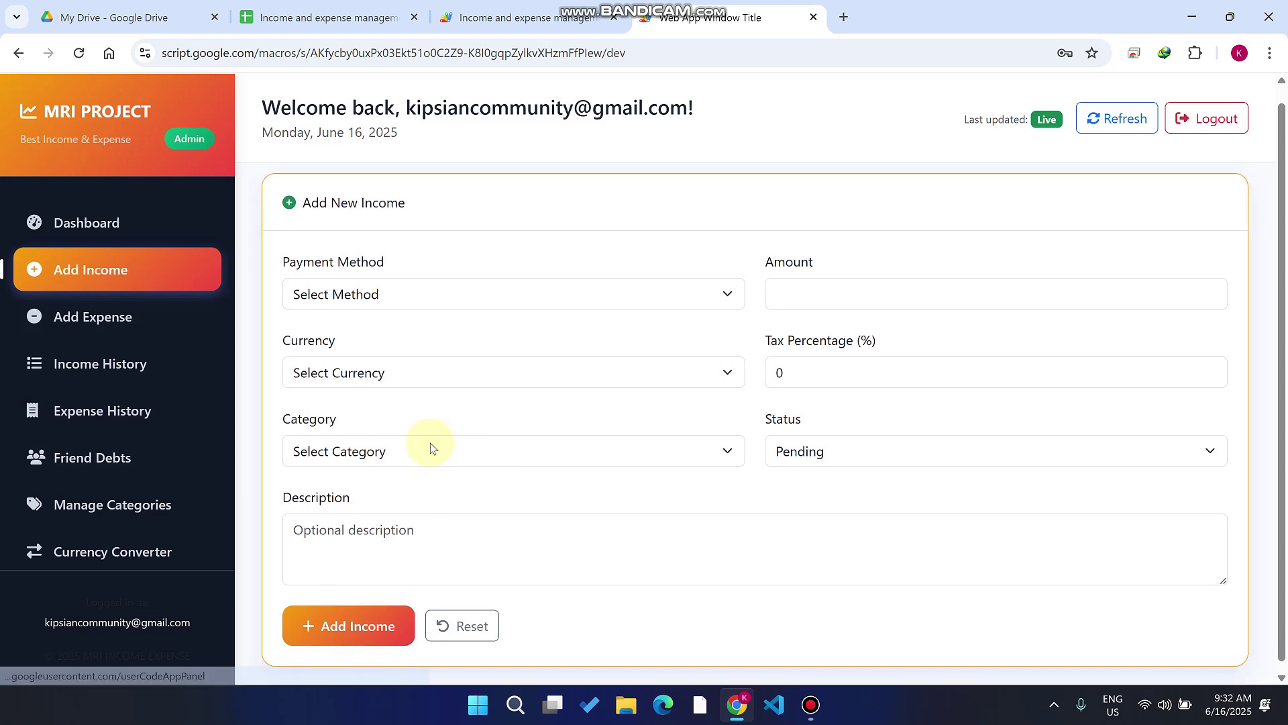
{"action": "left_click", "coordinate": [433, 440]}
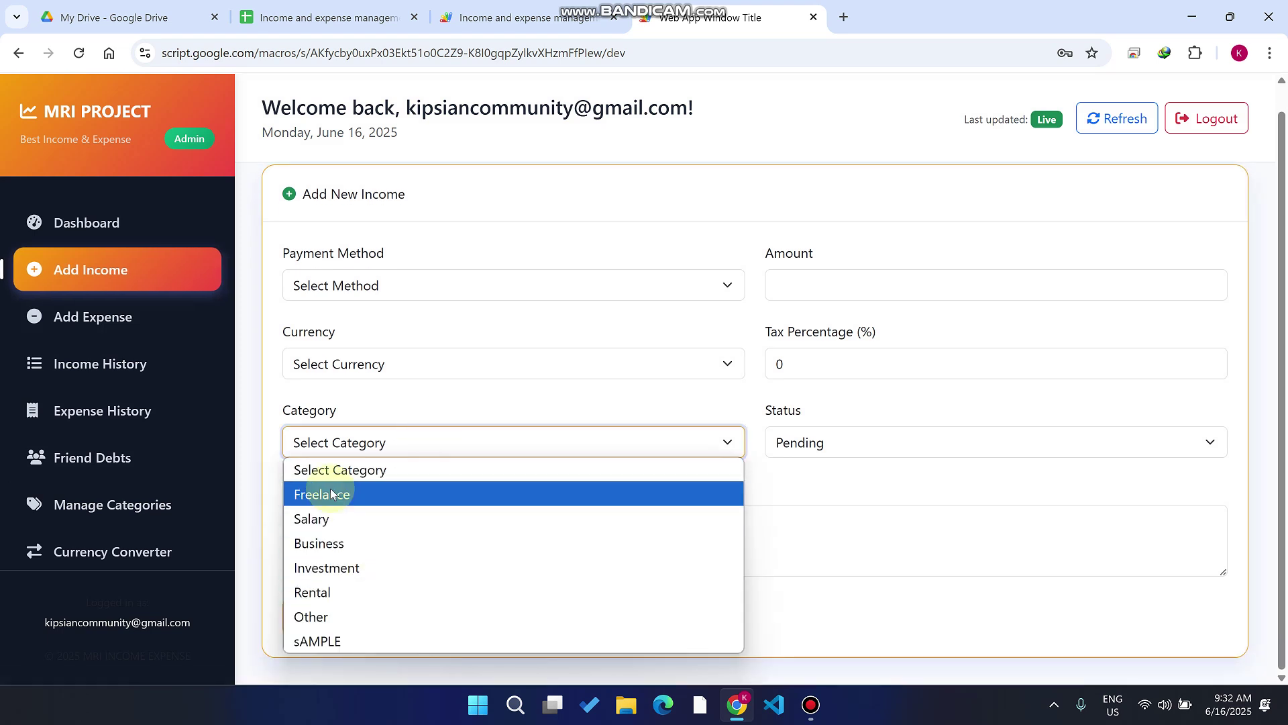
{"action": "left_click", "coordinate": [84, 311]}
{"action": "left_click", "coordinate": [84, 312]}
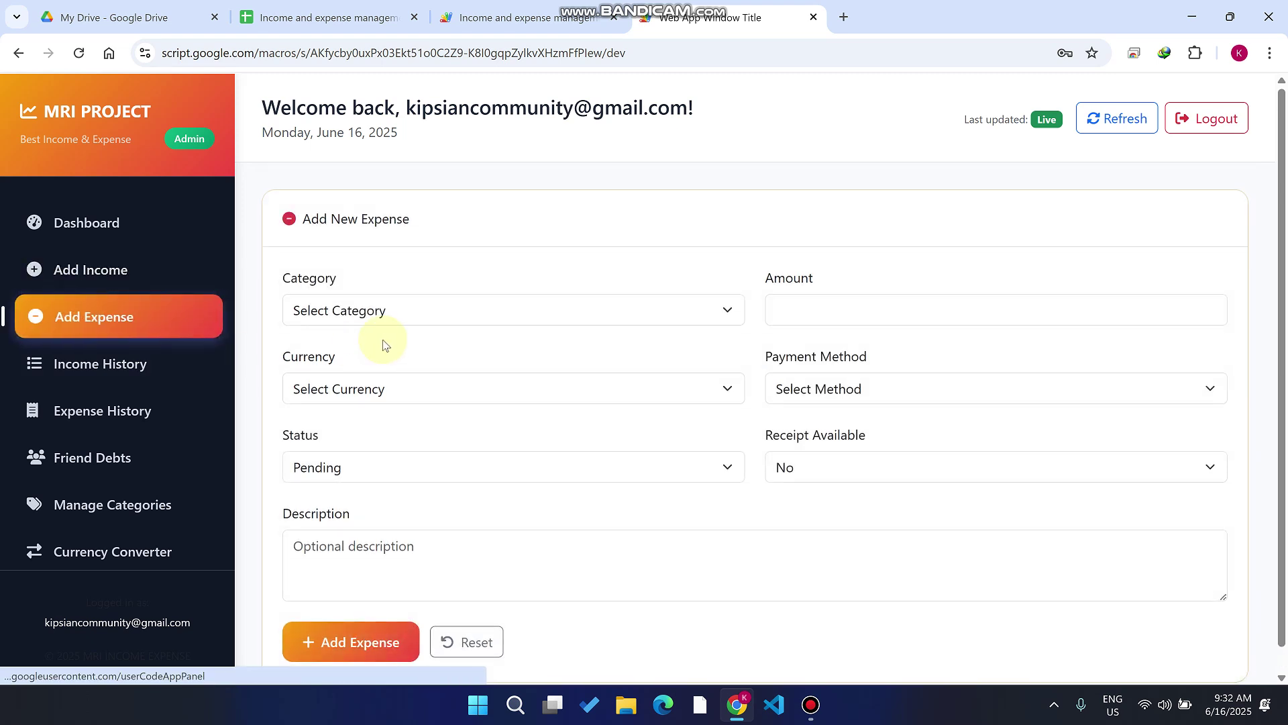
Fill in the expense with Food & Dining category, amount, PKR currency and Cash payment.
{"action": "left_click", "coordinate": [413, 307]}
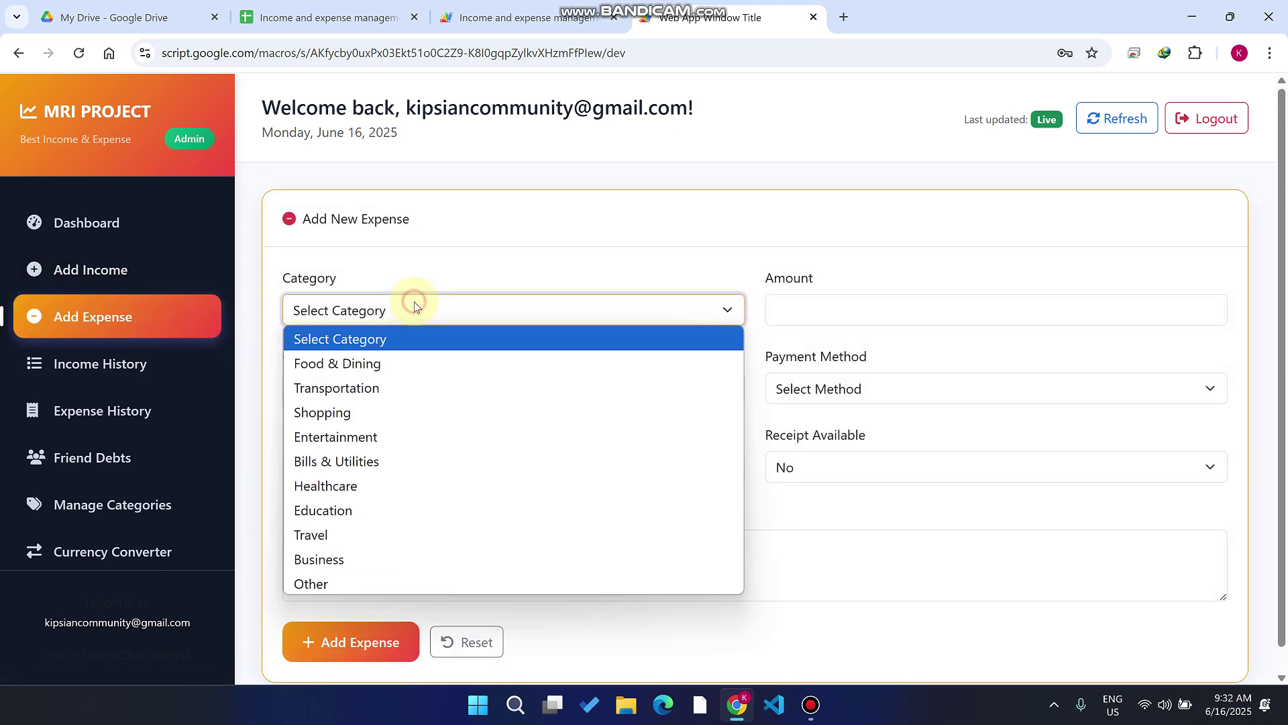
{"action": "left_click", "coordinate": [379, 372]}
{"action": "left_click", "coordinate": [906, 314]}
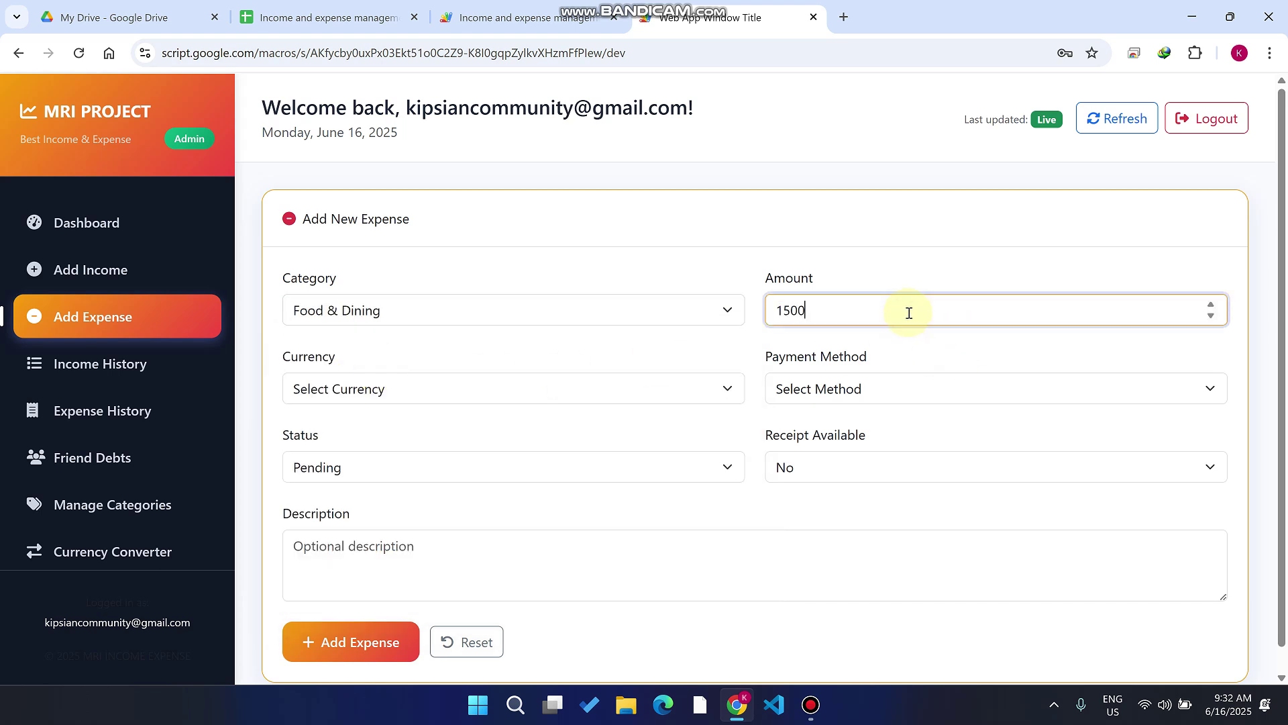
{"action": "left_click", "coordinate": [345, 387]}
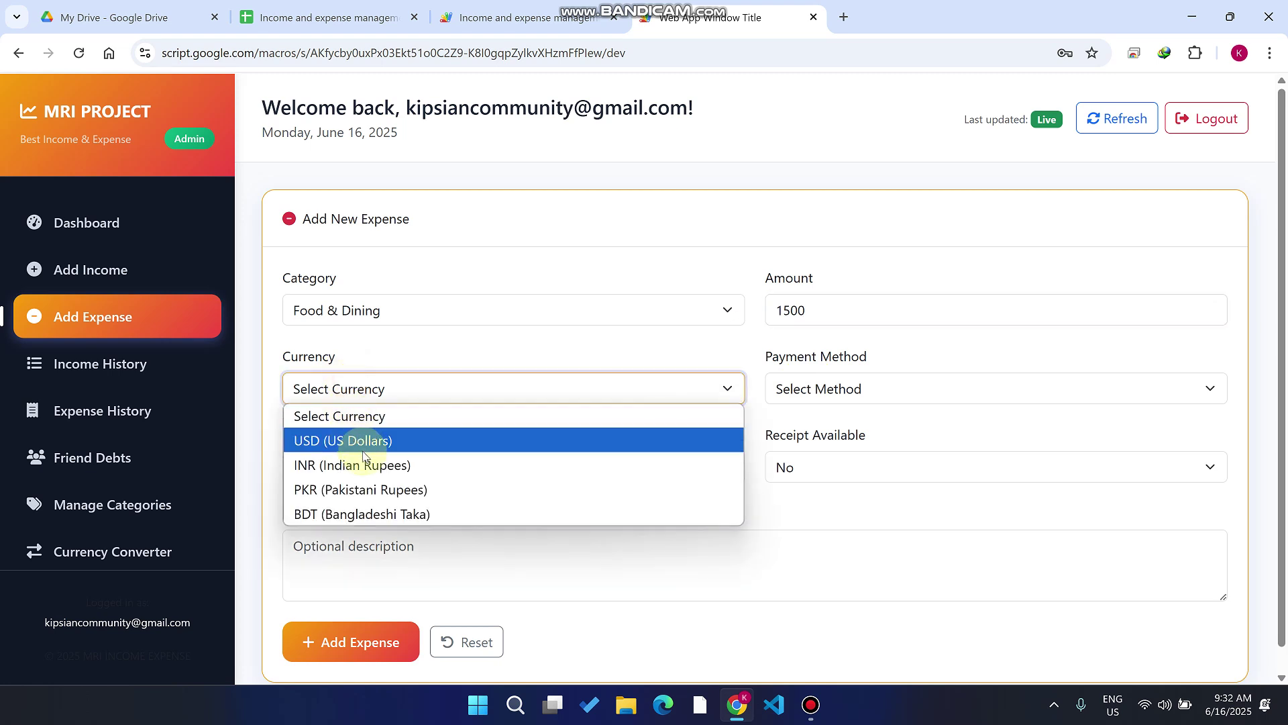
{"action": "left_click", "coordinate": [399, 491]}
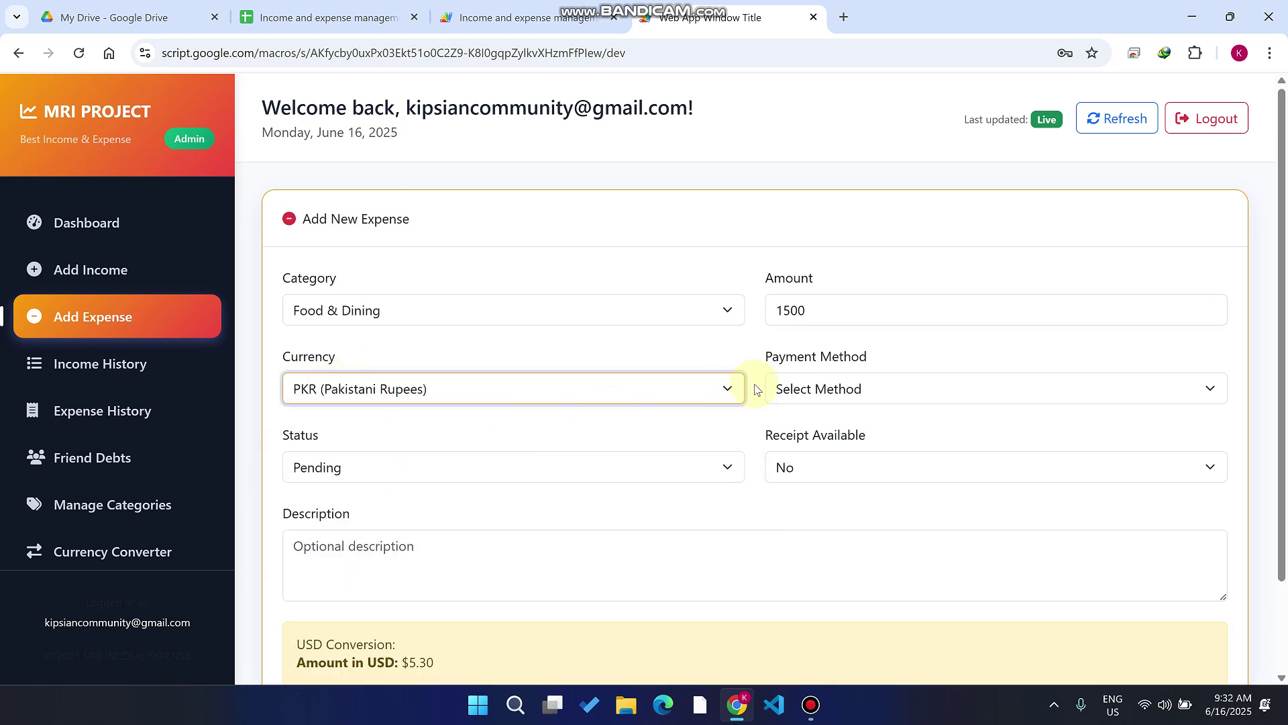
{"action": "left_click", "coordinate": [832, 390]}
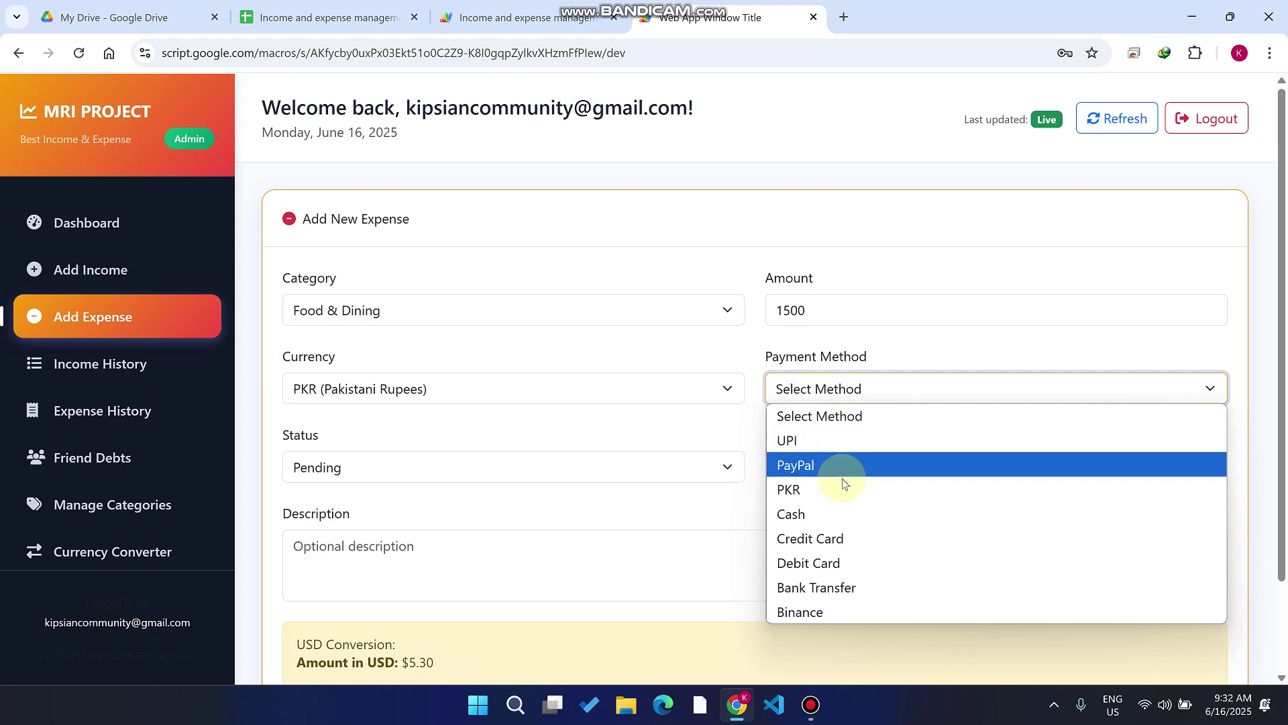
{"action": "left_click", "coordinate": [816, 514]}
Mark the expense Paid with a receipt available and description 'gggg'.
{"action": "scroll", "coordinate": [517, 396], "scroll_direction": "down", "scroll_amount": 1}
{"action": "left_click", "coordinate": [451, 381]}
{"action": "left_click", "coordinate": [416, 433]}
{"action": "left_click", "coordinate": [838, 388]}
{"action": "left_click", "coordinate": [805, 436]}
{"action": "left_click", "coordinate": [378, 463]}
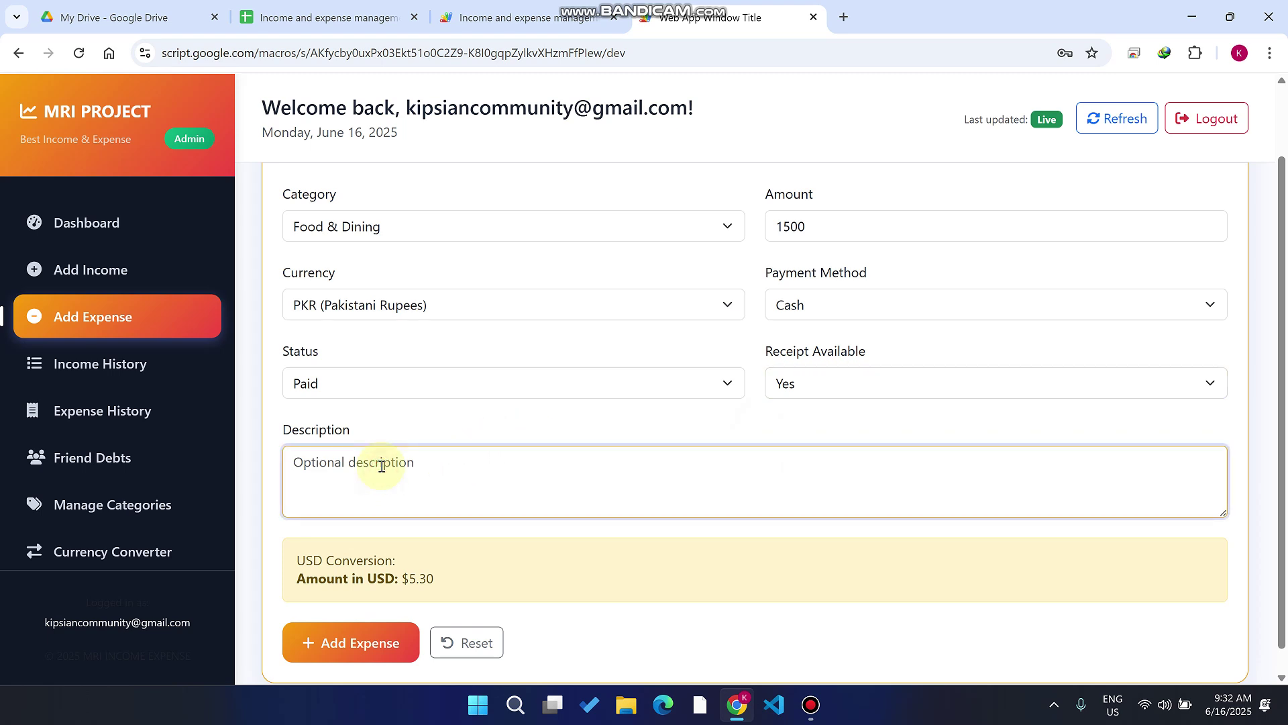
{"action": "type", "text": "gggg"}
{"action": "scroll", "coordinate": [384, 464], "scroll_direction": "down", "scroll_amount": 1}
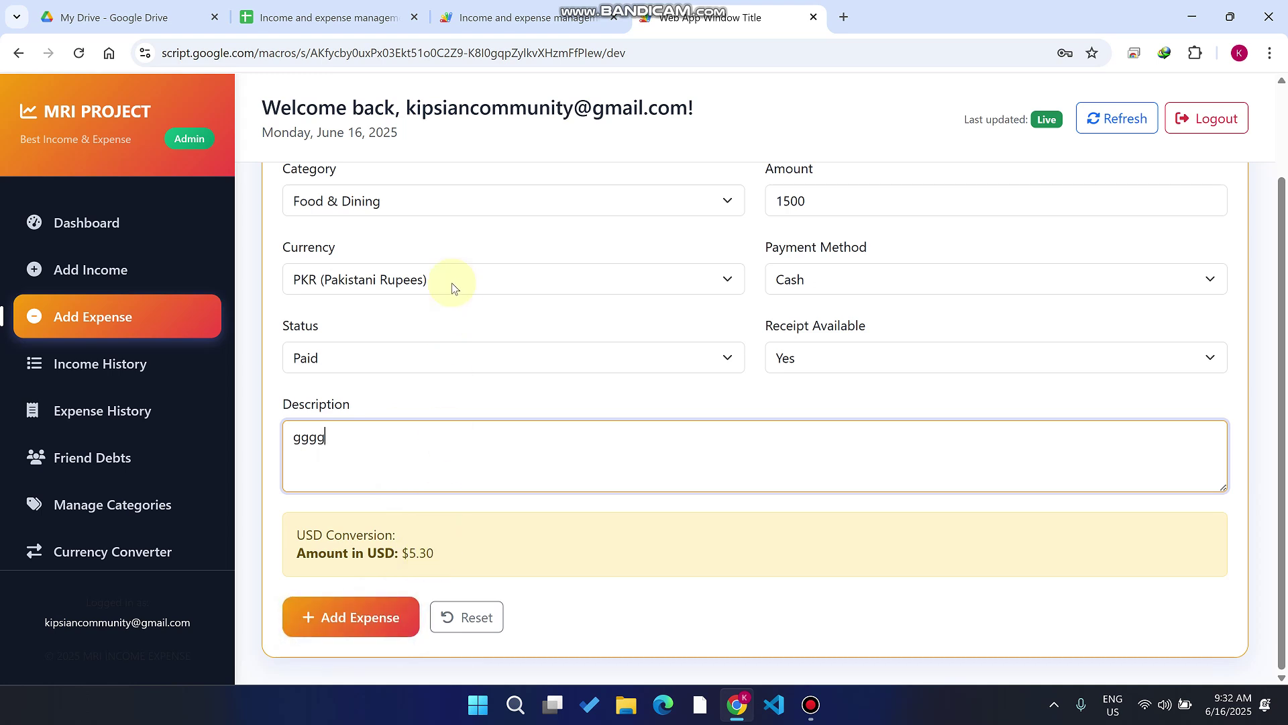
Change the category to Bills & Utilities and submit the expense.
{"action": "left_click", "coordinate": [390, 201]}
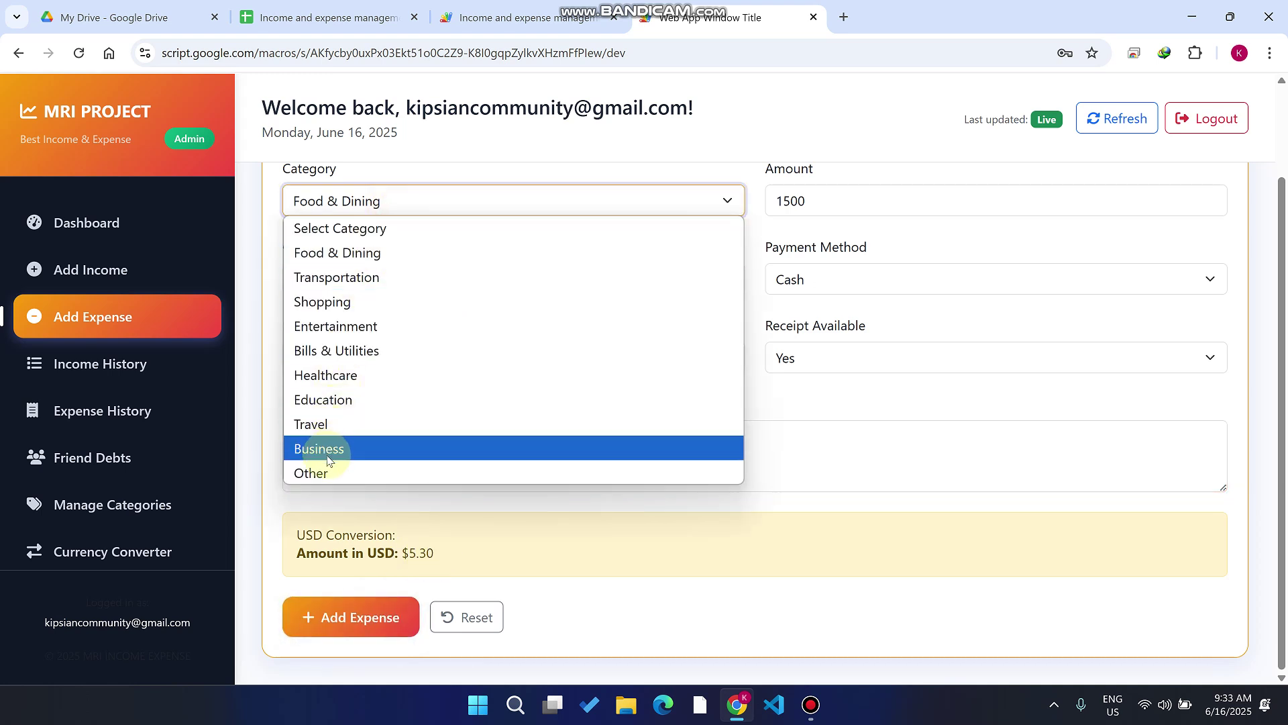
{"action": "left_click", "coordinate": [360, 350]}
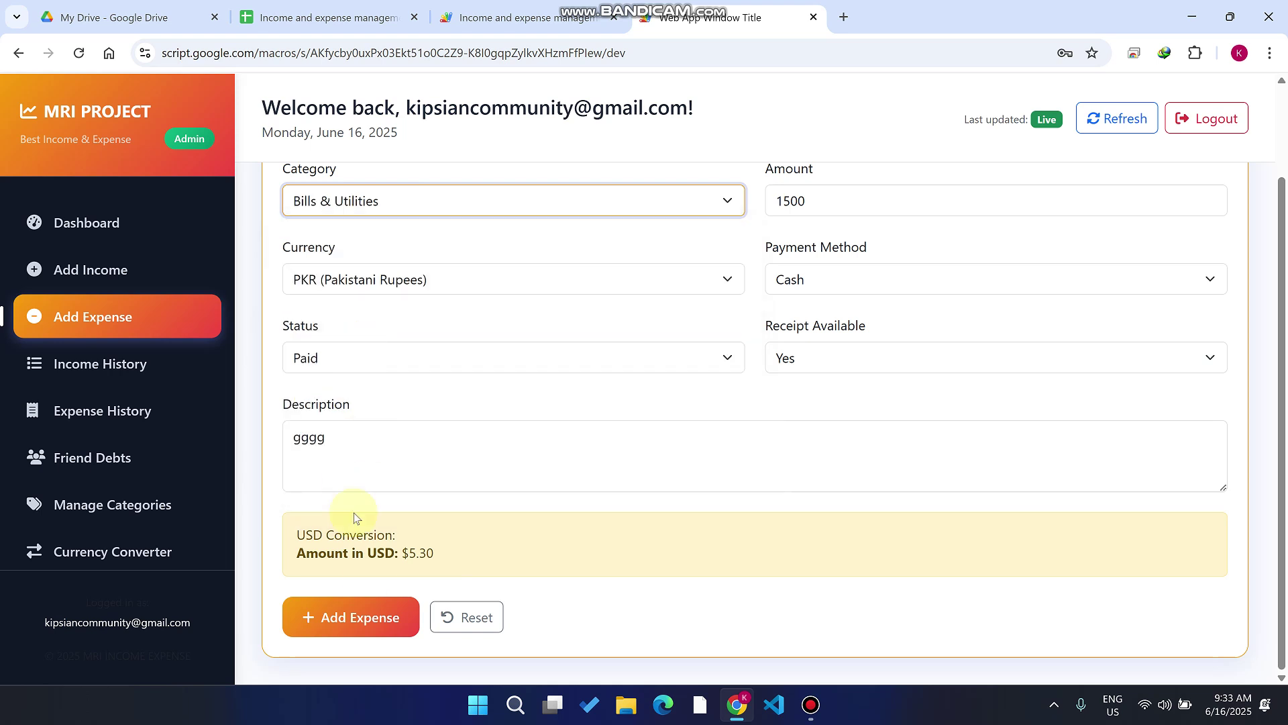
{"action": "left_click", "coordinate": [373, 616]}
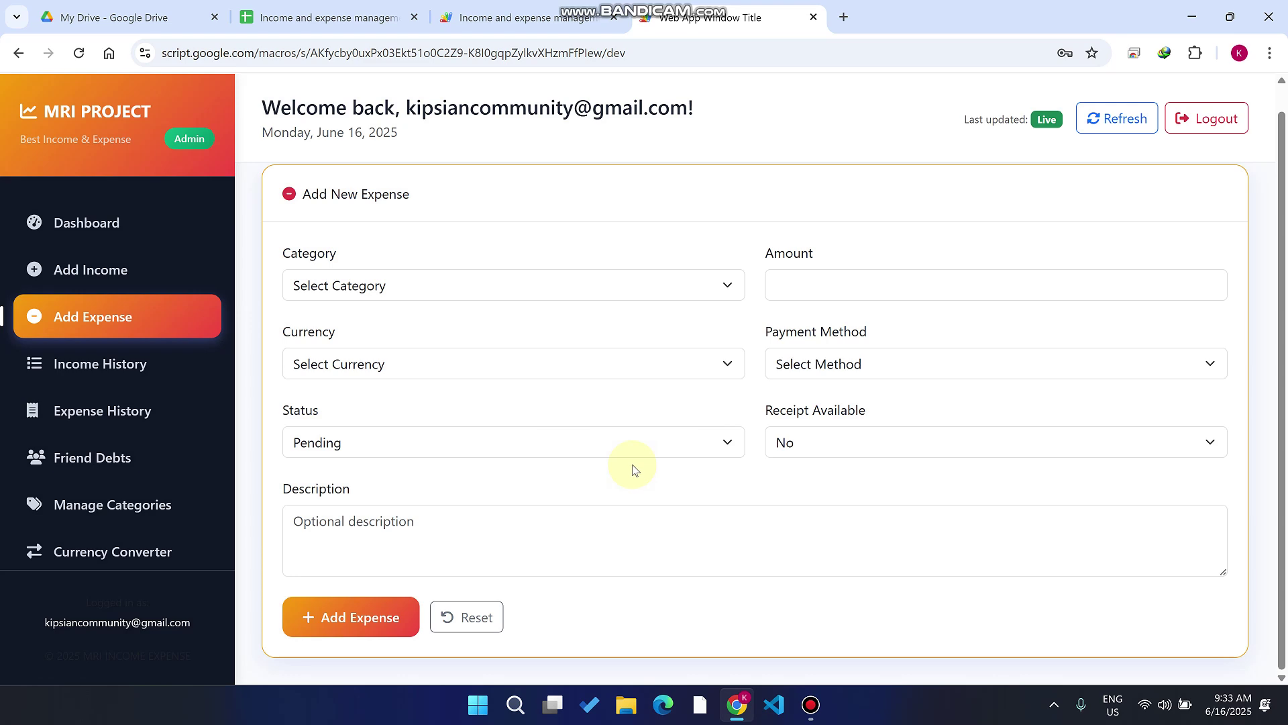
Verify Bills & Utilities at $5.30 in the dashboard's expense breakdown, then open Income History.
{"action": "left_click", "coordinate": [164, 227]}
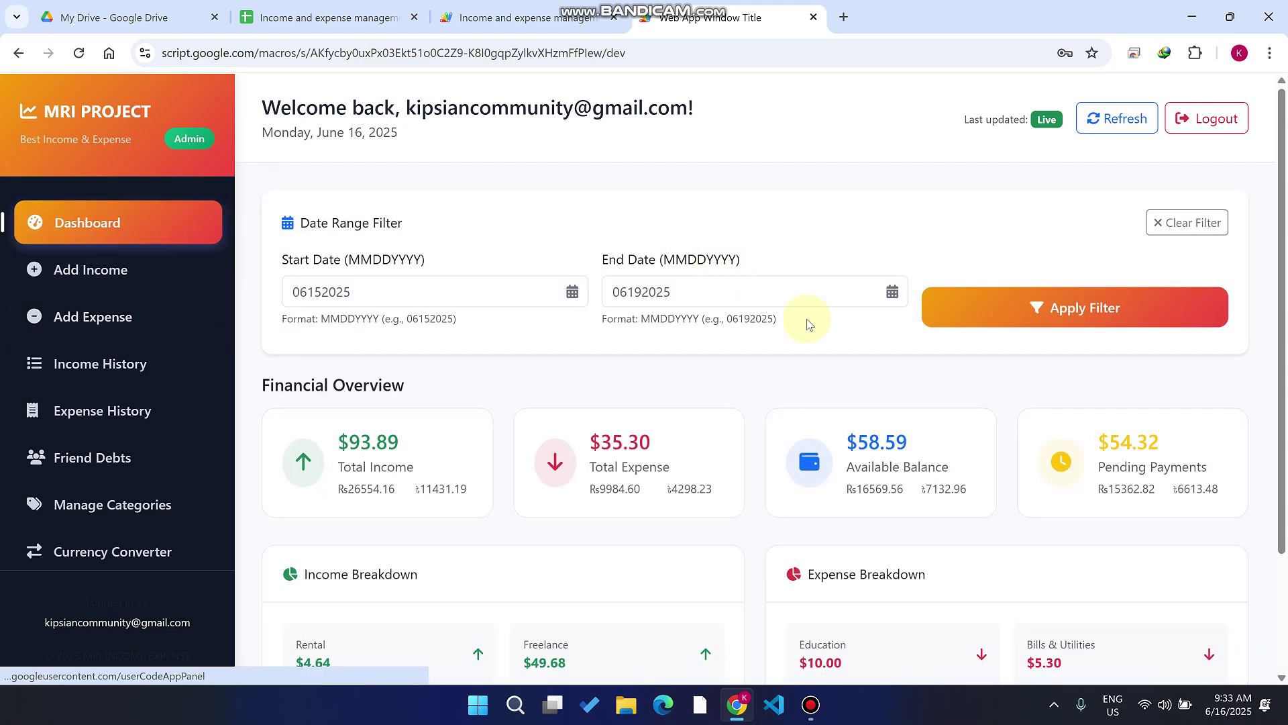
{"action": "scroll", "coordinate": [1176, 436], "scroll_direction": "down", "scroll_amount": 2}
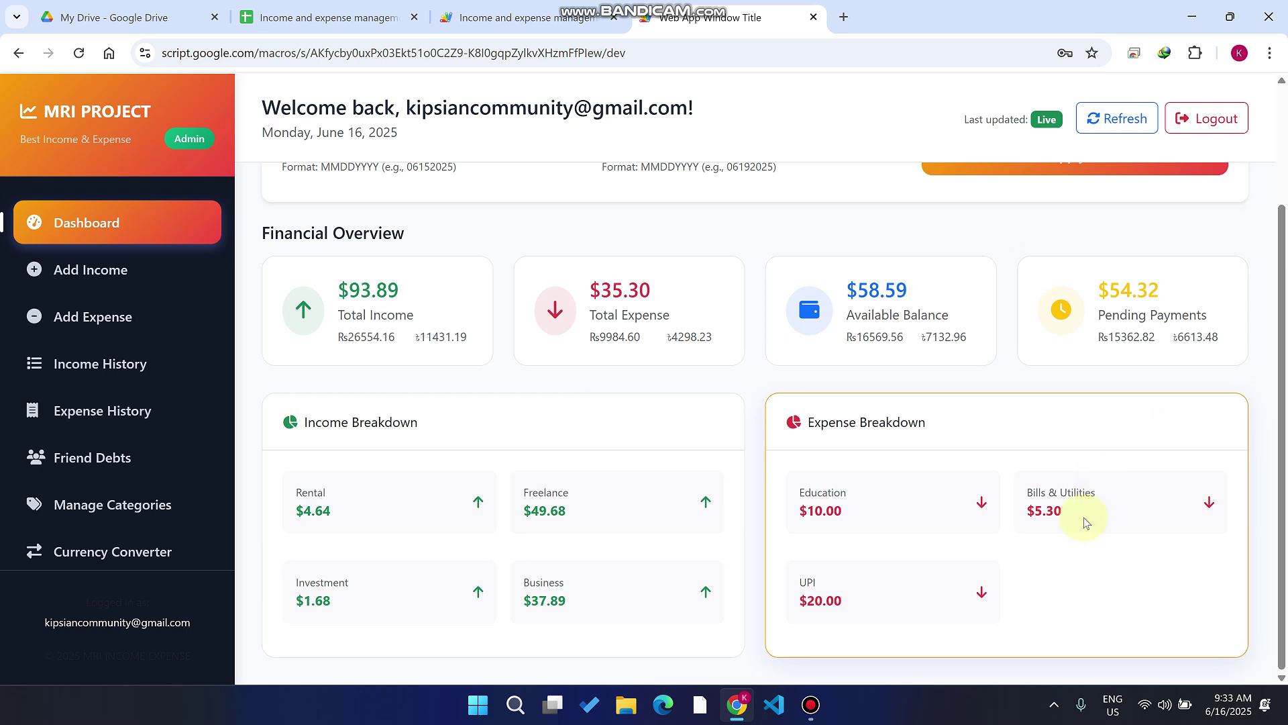
{"action": "left_click_drag", "start_coordinate": [1085, 522], "coordinate": [1024, 492]}
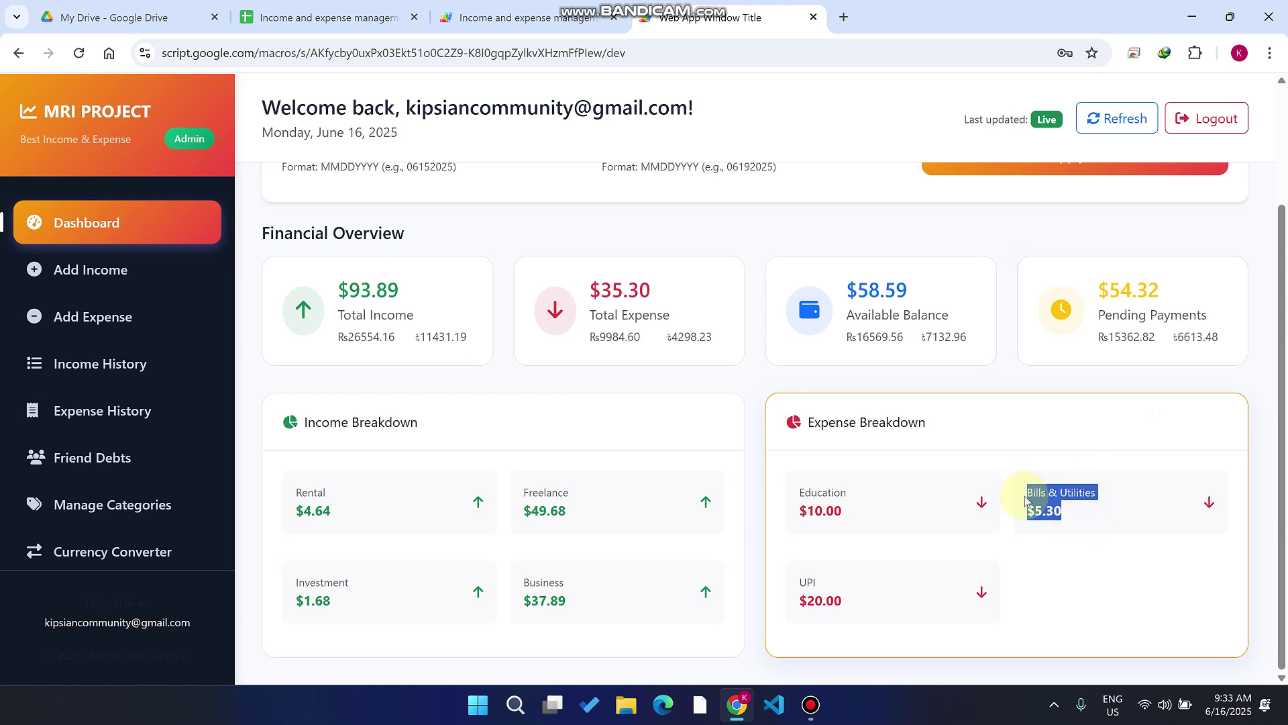
{"action": "left_click", "coordinate": [1074, 522]}
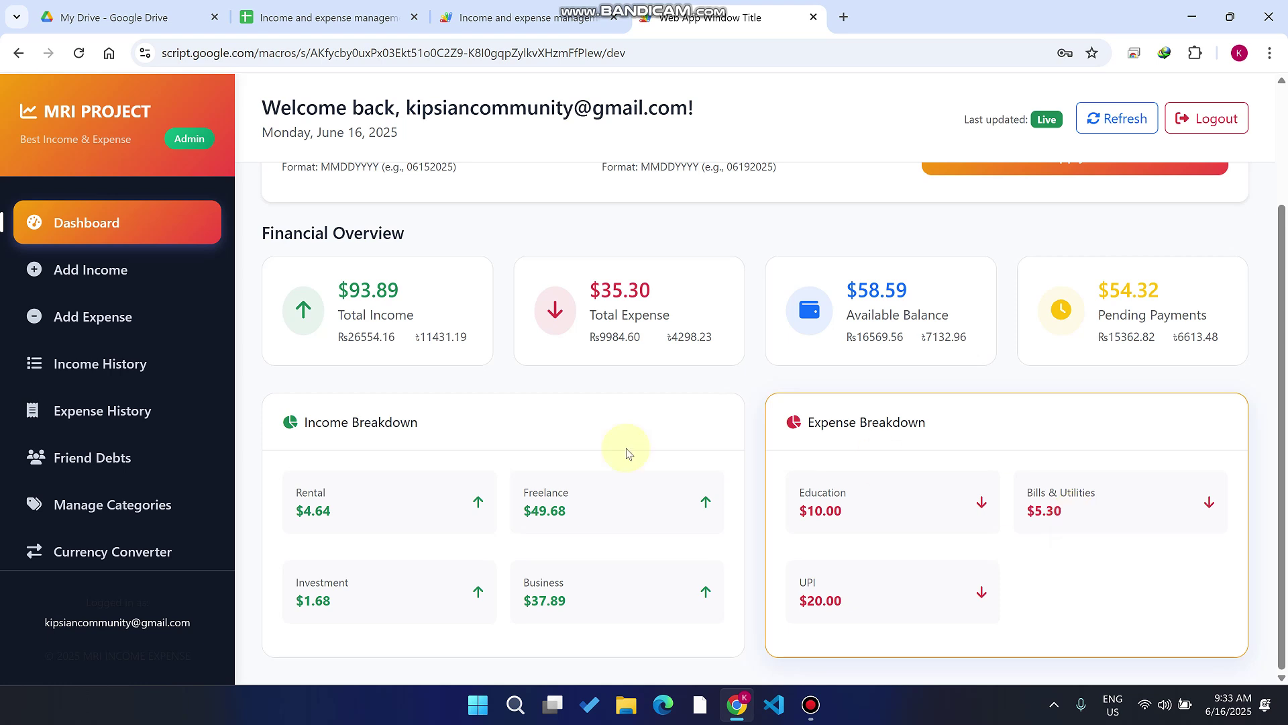
{"action": "left_click", "coordinate": [106, 359]}
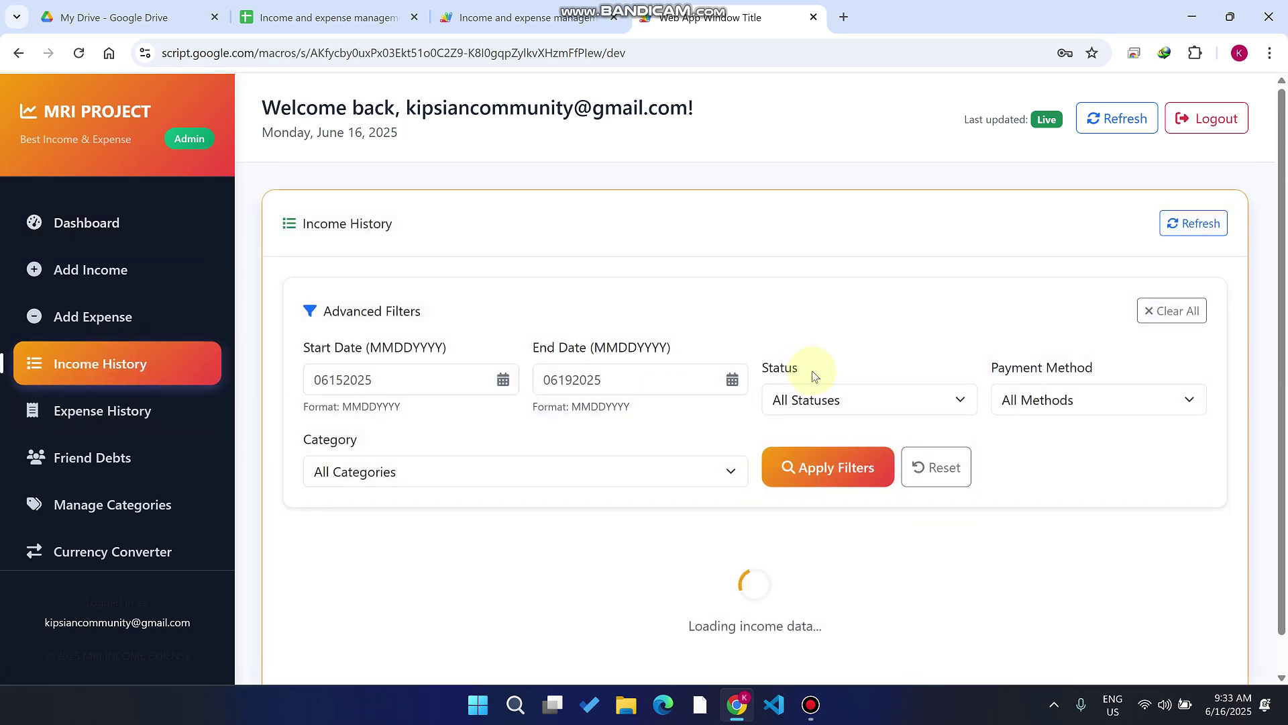
Highlight the PayPal Freelance income's $60.00 amount, $48.00 net USD and Pending status.
{"action": "scroll", "coordinate": [901, 295], "scroll_direction": "down", "scroll_amount": 3}
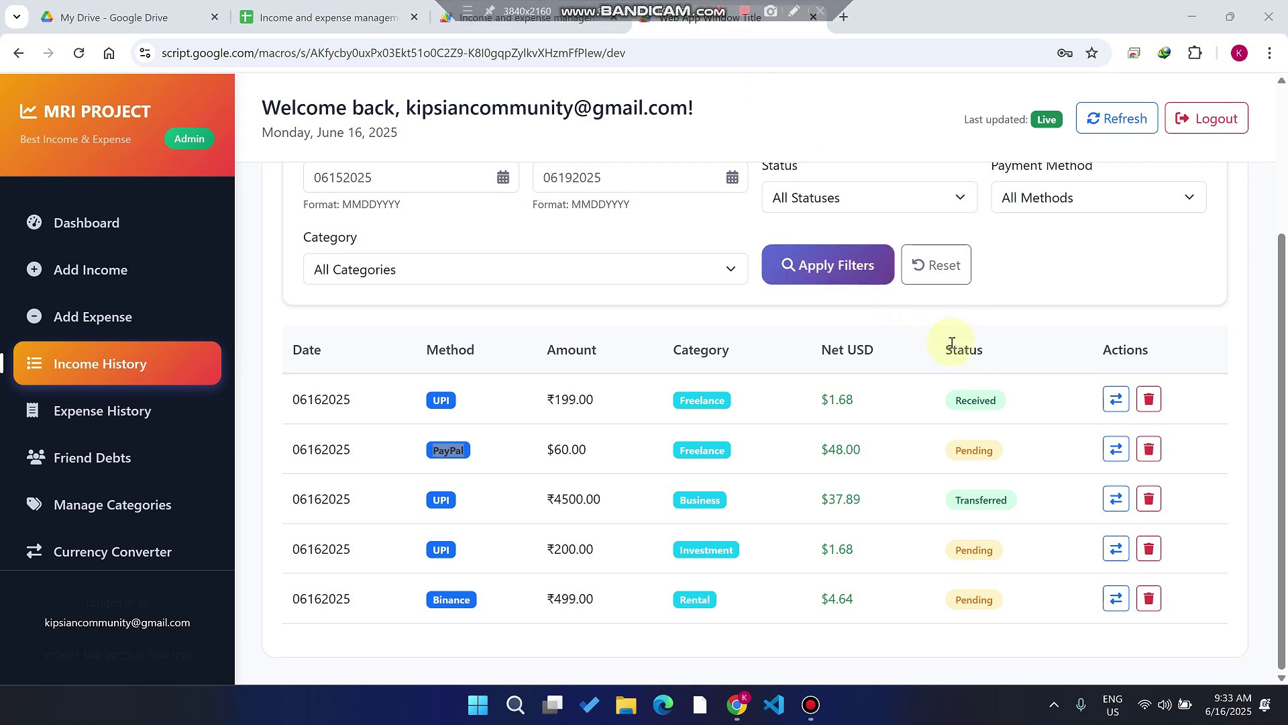
{"action": "left_click_drag", "start_coordinate": [589, 446], "coordinate": [529, 447]}
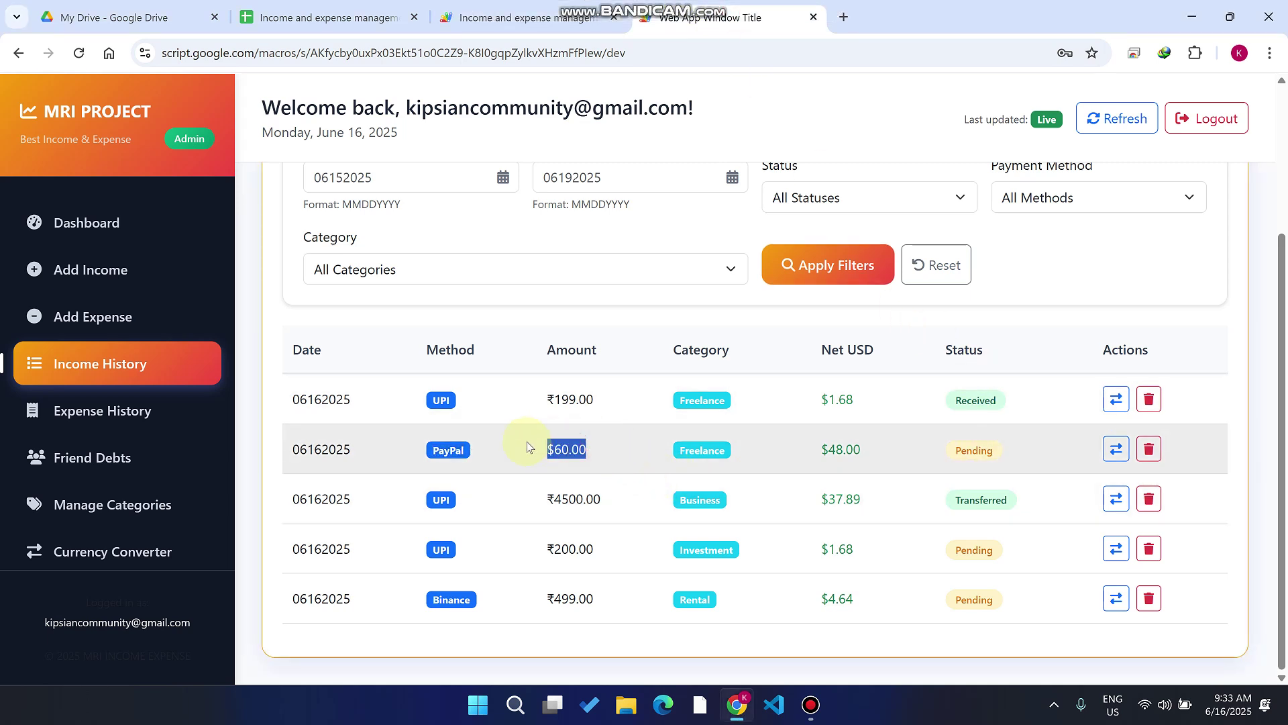
{"action": "left_click_drag", "start_coordinate": [820, 448], "coordinate": [871, 447]}
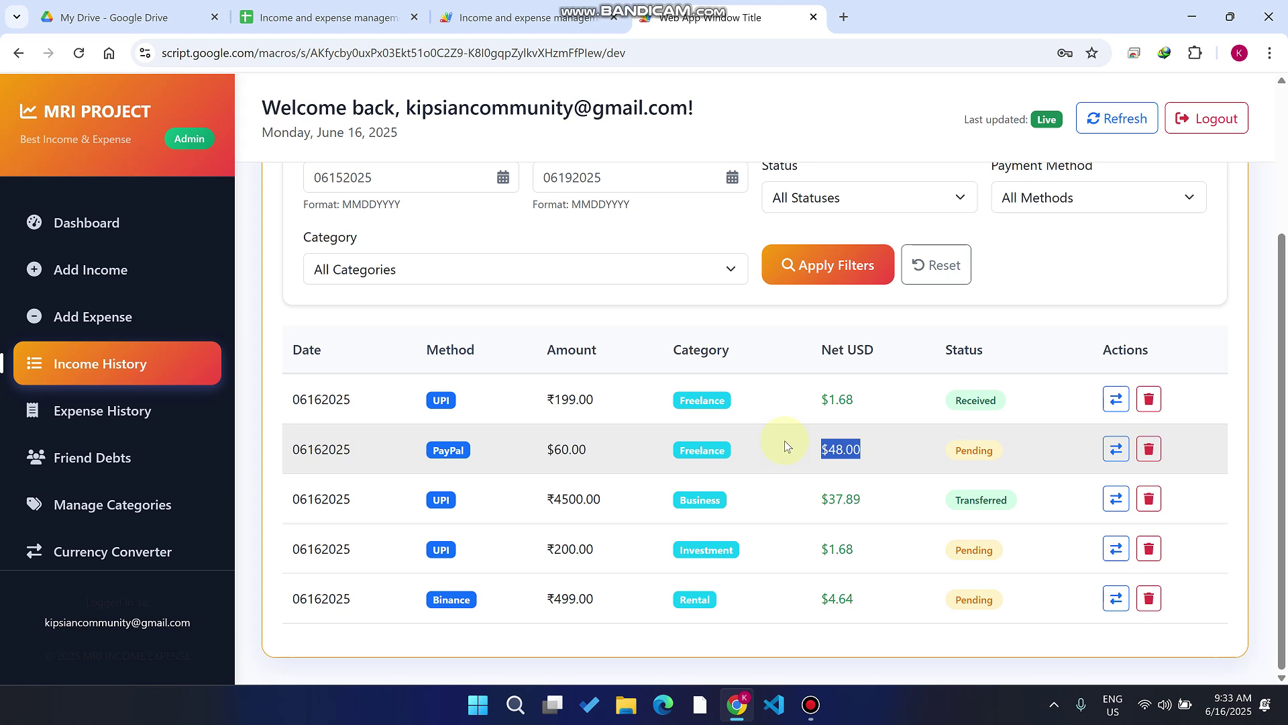
{"action": "left_click", "coordinate": [964, 451]}
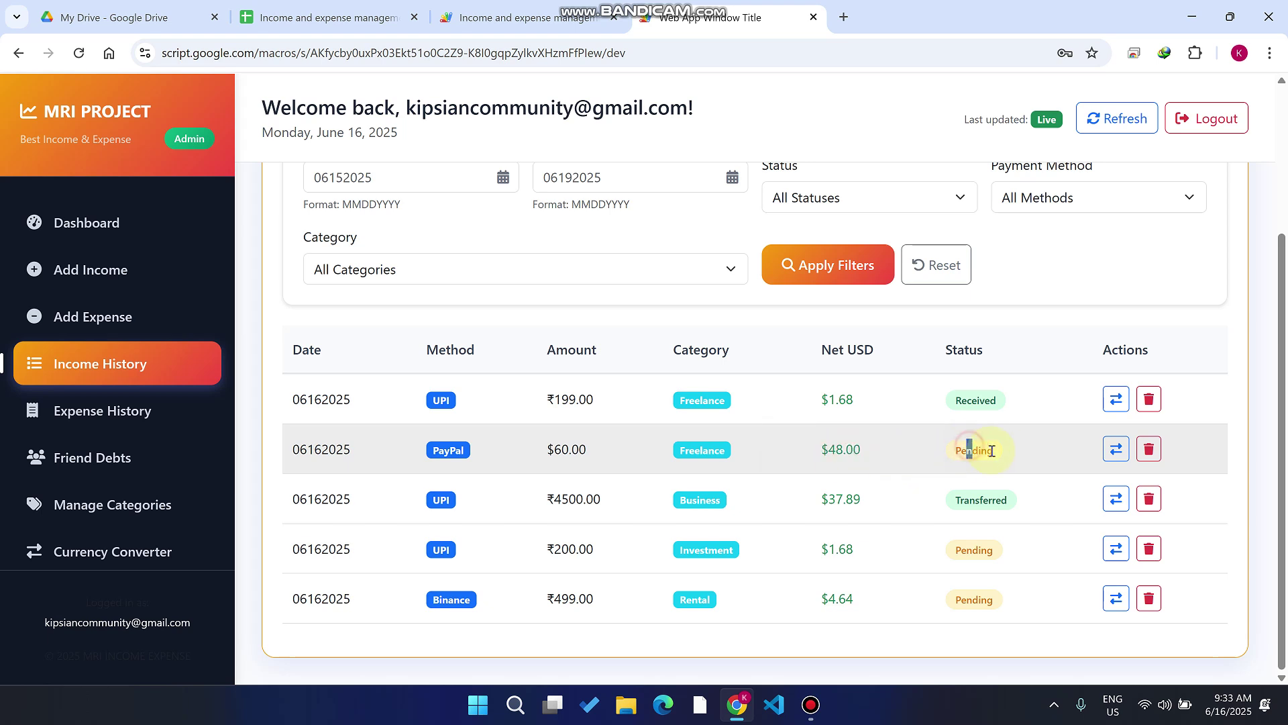
{"action": "double_click", "coordinate": [974, 450]}
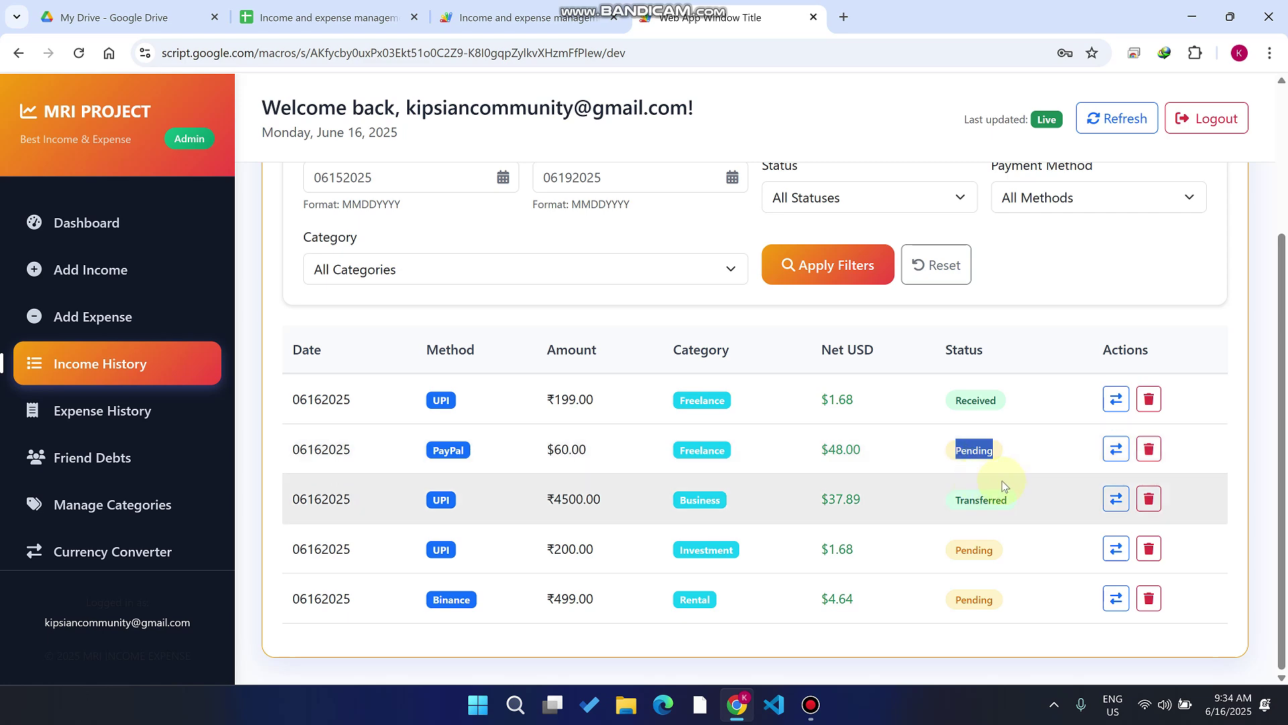
{"action": "scroll", "coordinate": [1004, 486], "scroll_direction": "up", "scroll_amount": 3}
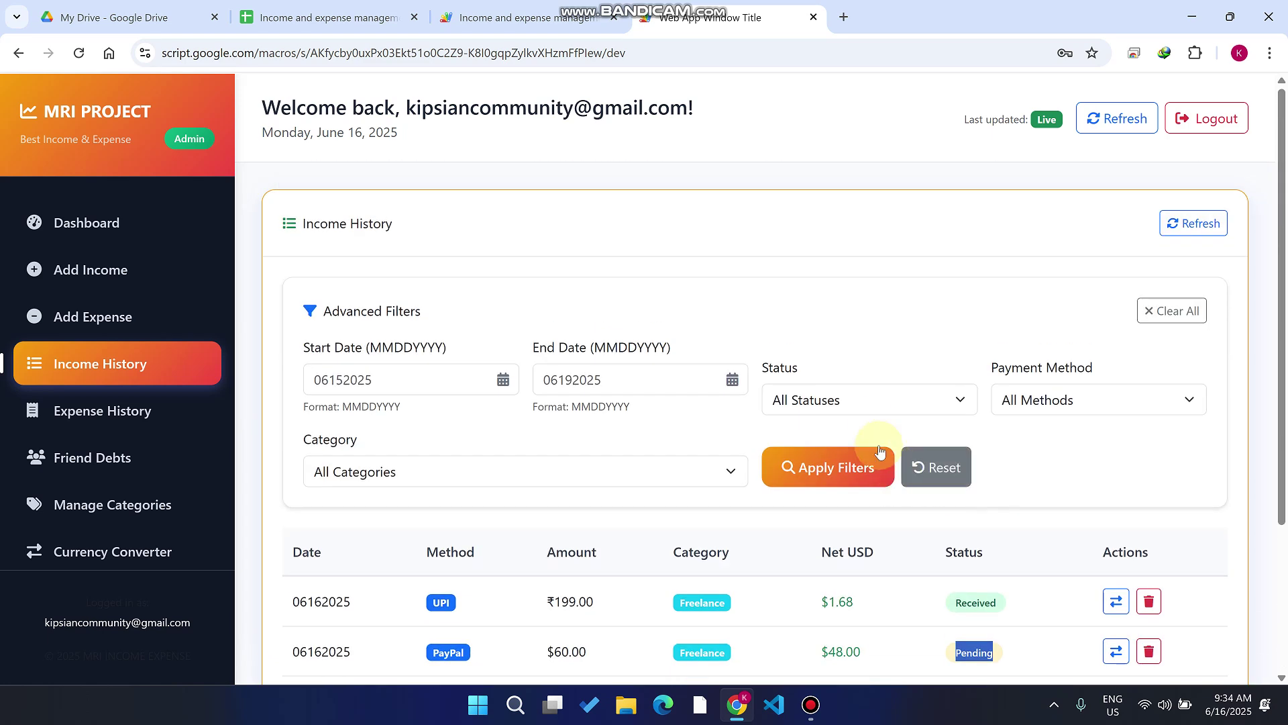
Filter income to Pending status and mark the PayPal Freelance income as received.
{"action": "left_click", "coordinate": [864, 401]}
{"action": "left_click", "coordinate": [854, 451]}
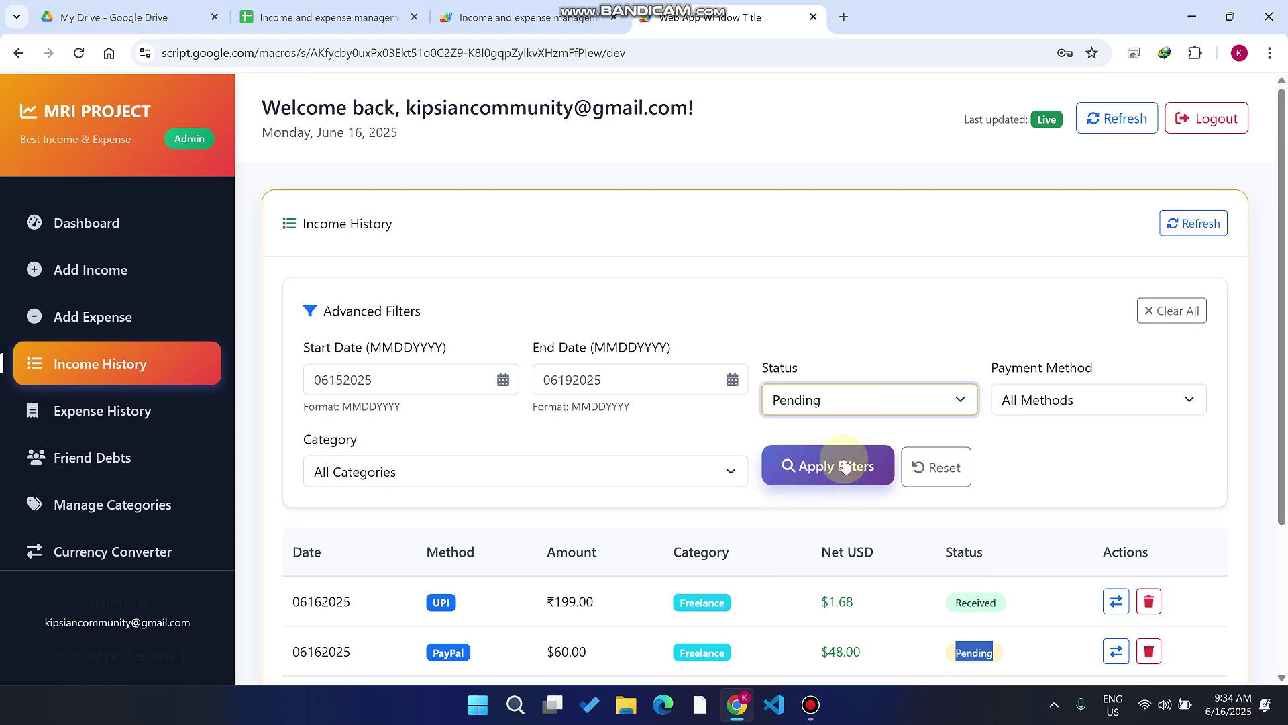
{"action": "left_click", "coordinate": [849, 466]}
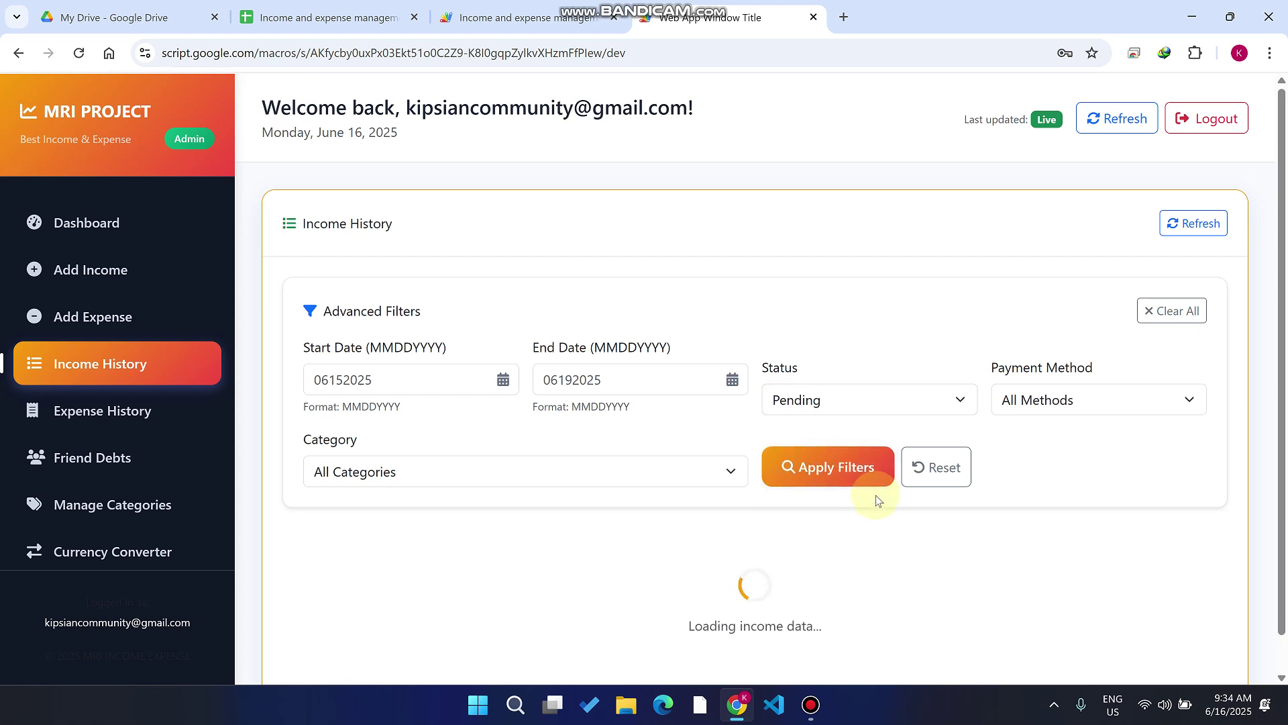
{"action": "scroll", "coordinate": [946, 383], "scroll_direction": "down", "scroll_amount": 2}
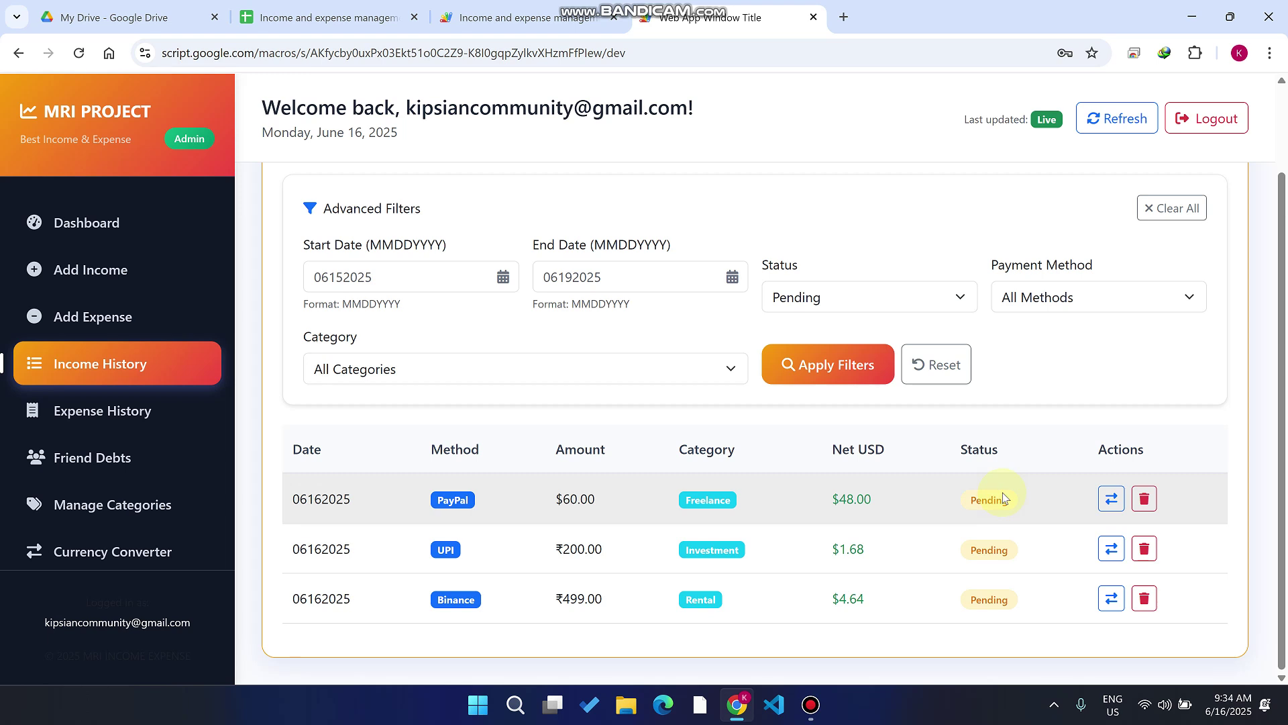
{"action": "left_click", "coordinate": [1112, 498]}
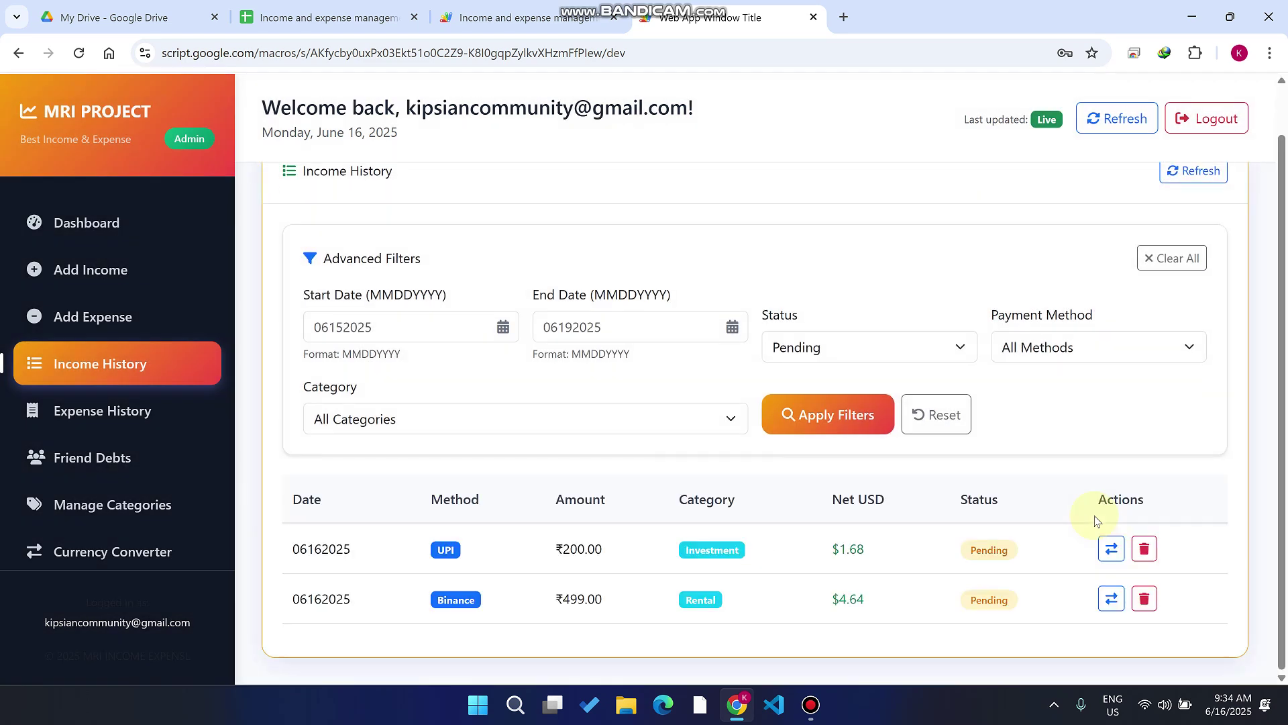
Reset the status filter to All Statuses and check the dashboard's $6.32 pending payments.
{"action": "left_click", "coordinate": [900, 346]}
{"action": "left_click", "coordinate": [864, 376]}
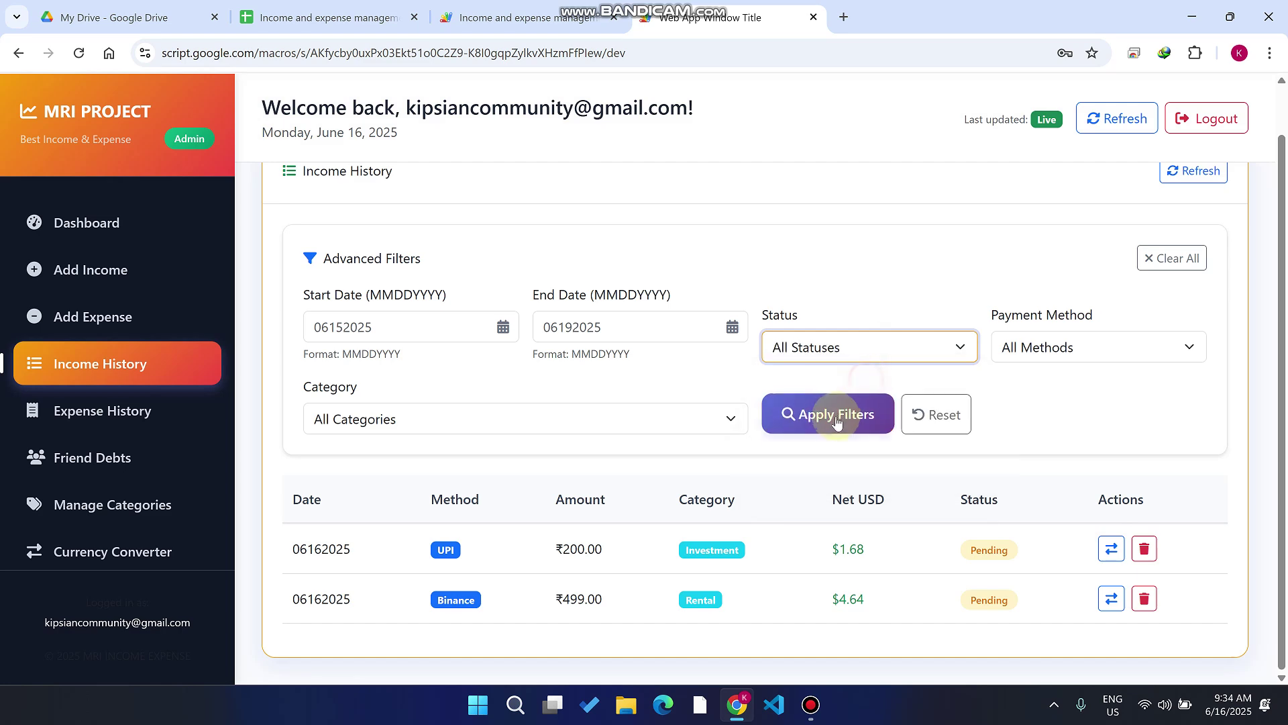
{"action": "left_click", "coordinate": [838, 425]}
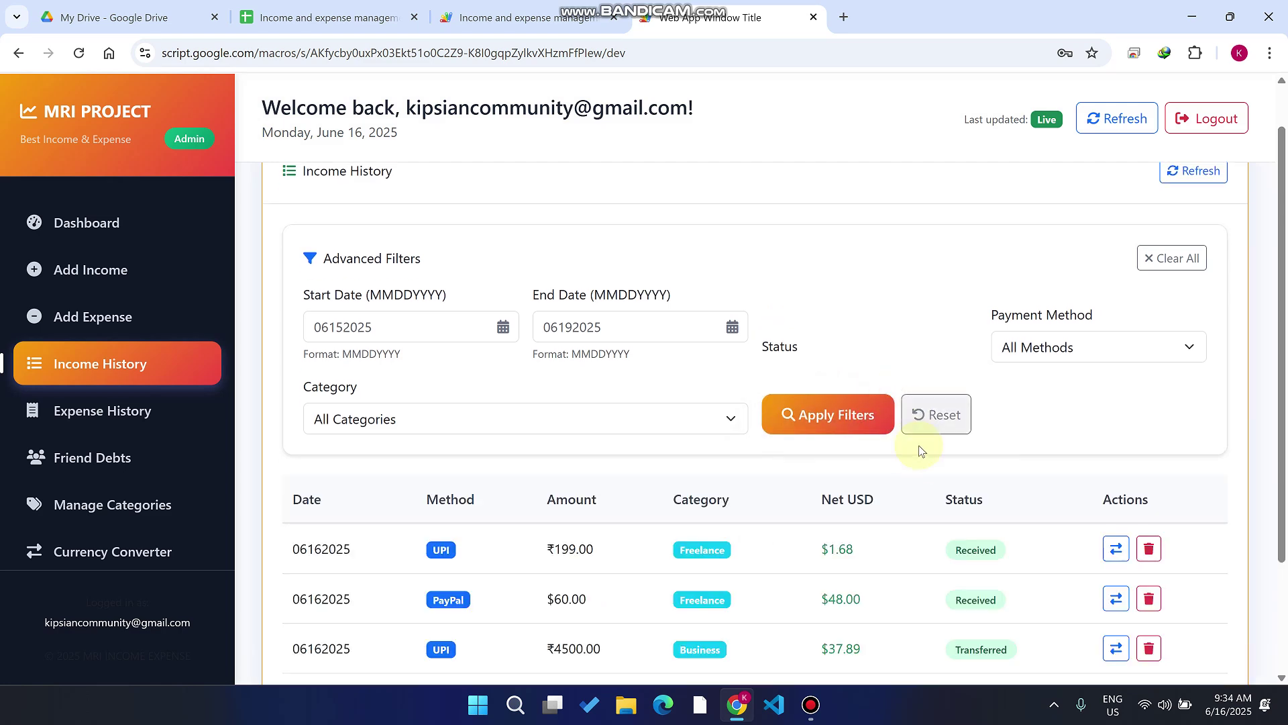
{"action": "scroll", "coordinate": [917, 441], "scroll_direction": "down", "scroll_amount": 2}
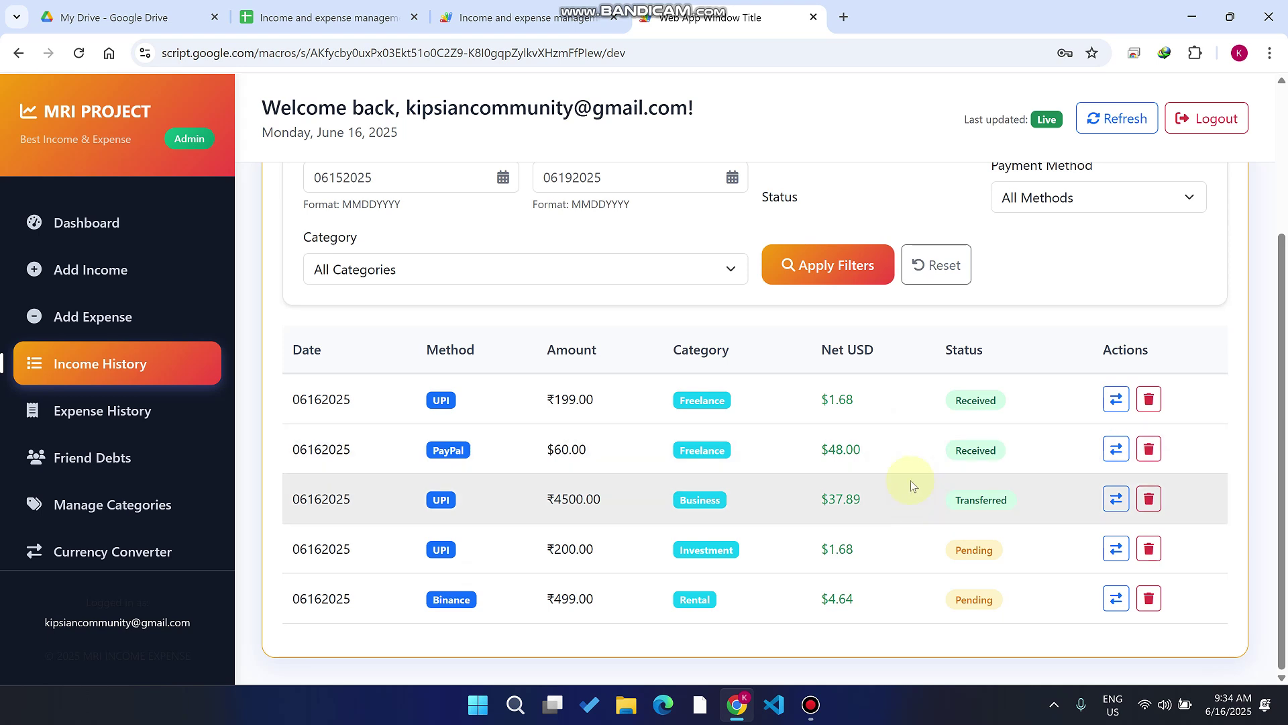
{"action": "left_click", "coordinate": [173, 213]}
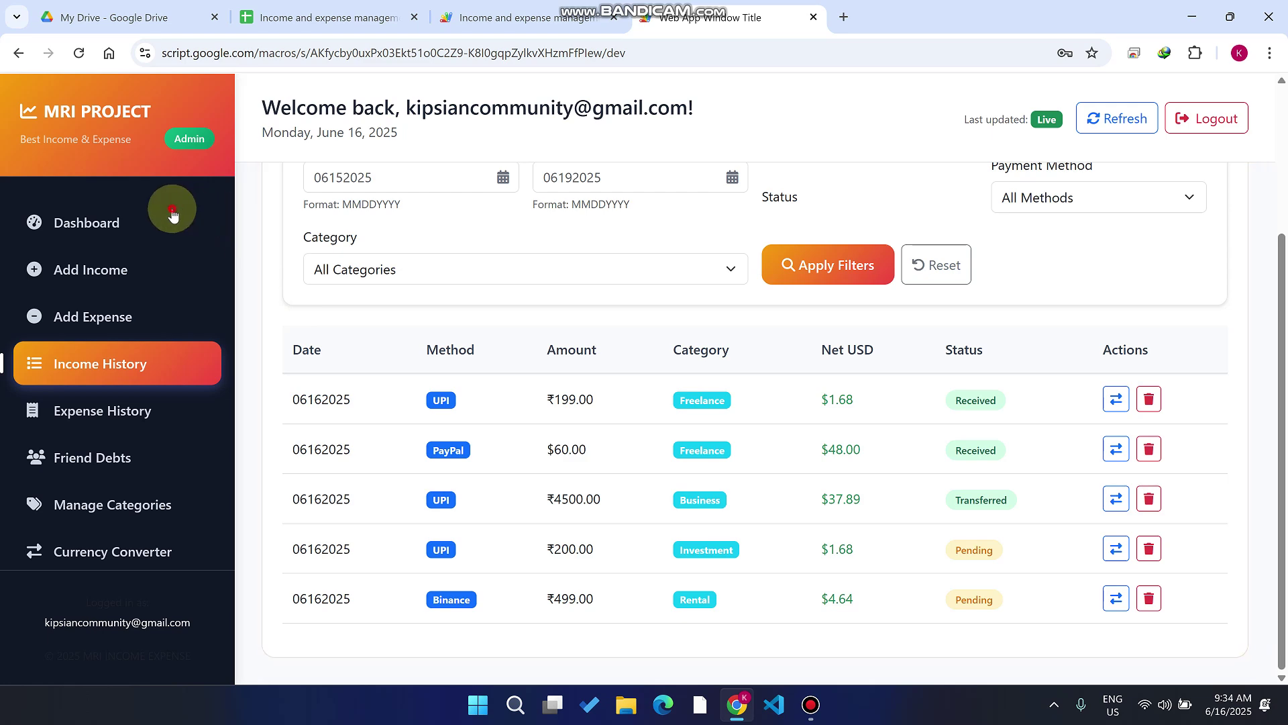
{"action": "left_click_drag", "start_coordinate": [1167, 440], "coordinate": [1097, 432]}
Scroll Expense History to a Paid entry, then show Friend Debts with $0.00 balances.
{"action": "left_click", "coordinate": [1101, 440]}
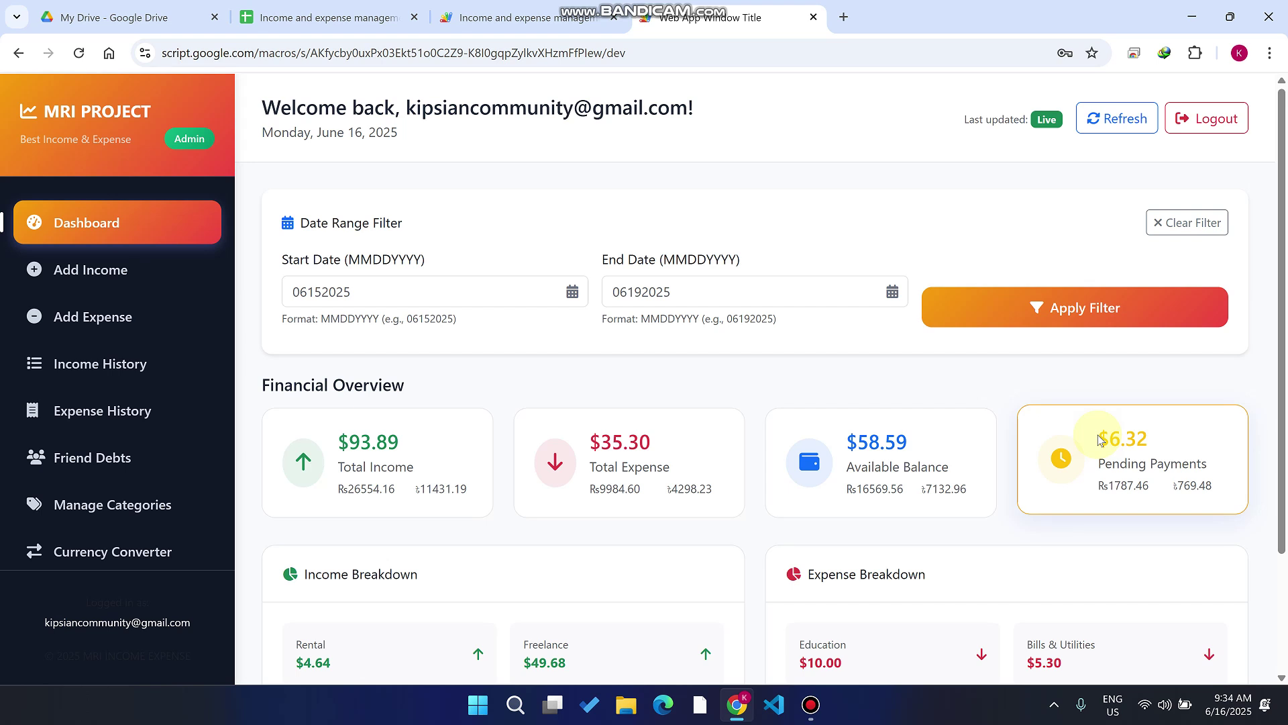
{"action": "left_click", "coordinate": [69, 425]}
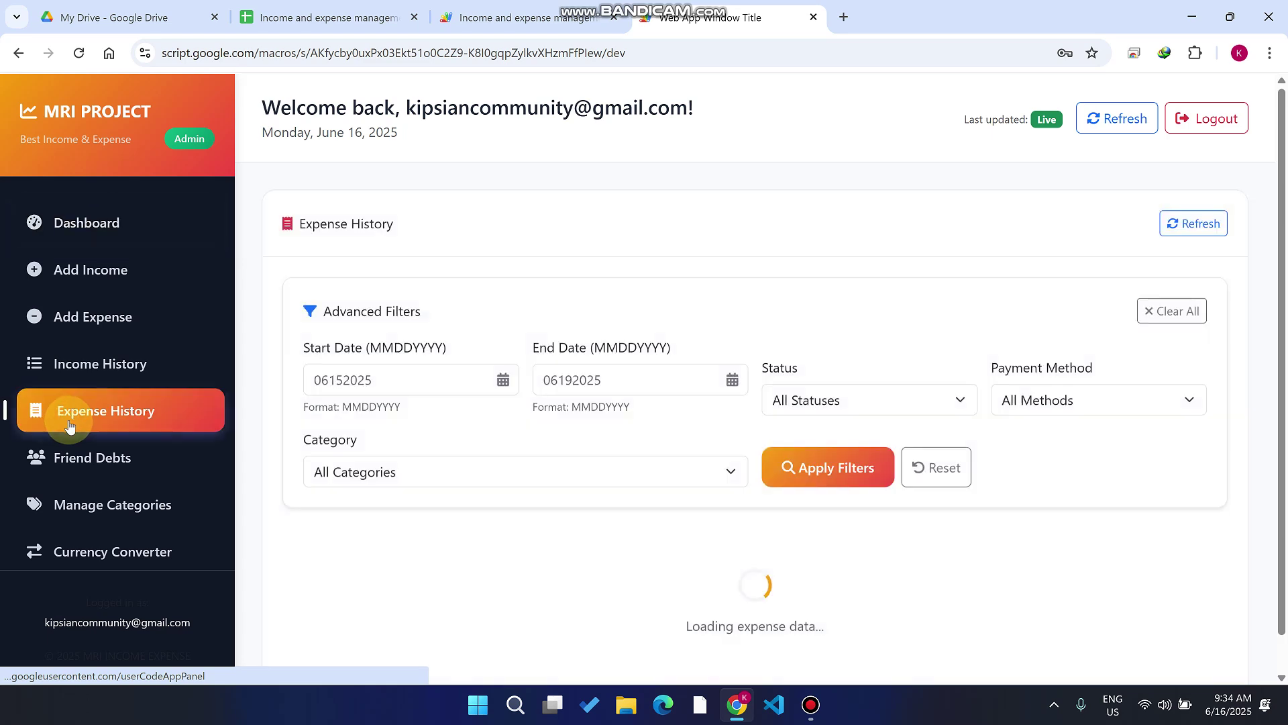
{"action": "scroll", "coordinate": [830, 395], "scroll_direction": "down", "scroll_amount": 1}
{"action": "scroll", "coordinate": [830, 396], "scroll_direction": "down", "scroll_amount": 1}
{"action": "left_click_drag", "start_coordinate": [1024, 553], "coordinate": [977, 561]}
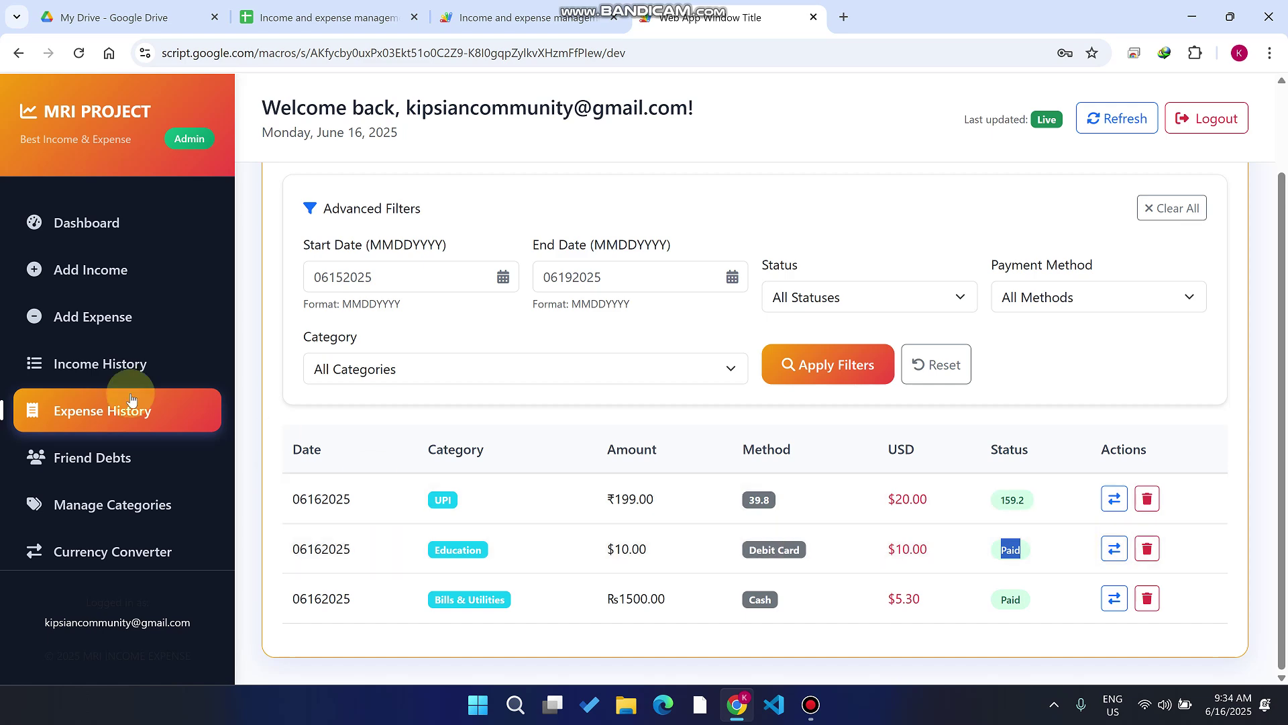
{"action": "left_click", "coordinate": [119, 455]}
{"action": "scroll", "coordinate": [402, 376], "scroll_direction": "down", "scroll_amount": 5}
Enter HN FOODS as the debt description and 15000 as the total amount.
{"action": "left_click", "coordinate": [401, 382]}
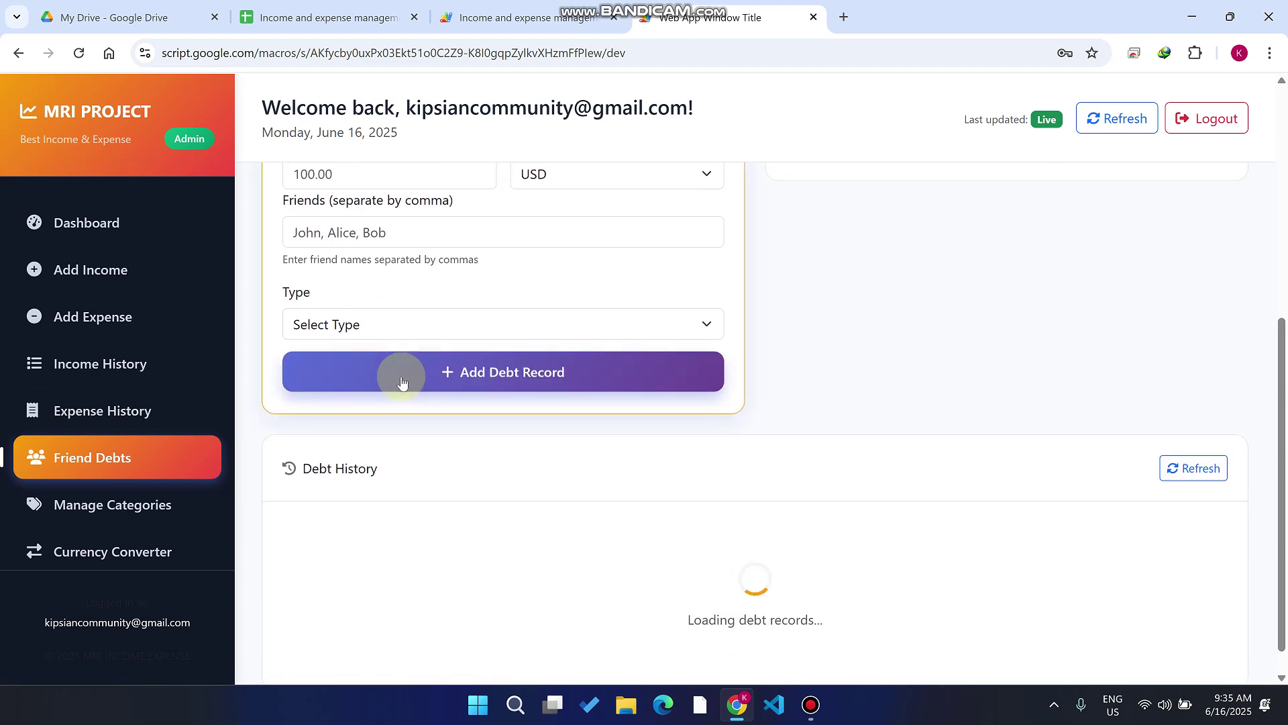
{"action": "scroll", "coordinate": [402, 374], "scroll_direction": "up", "scroll_amount": 5}
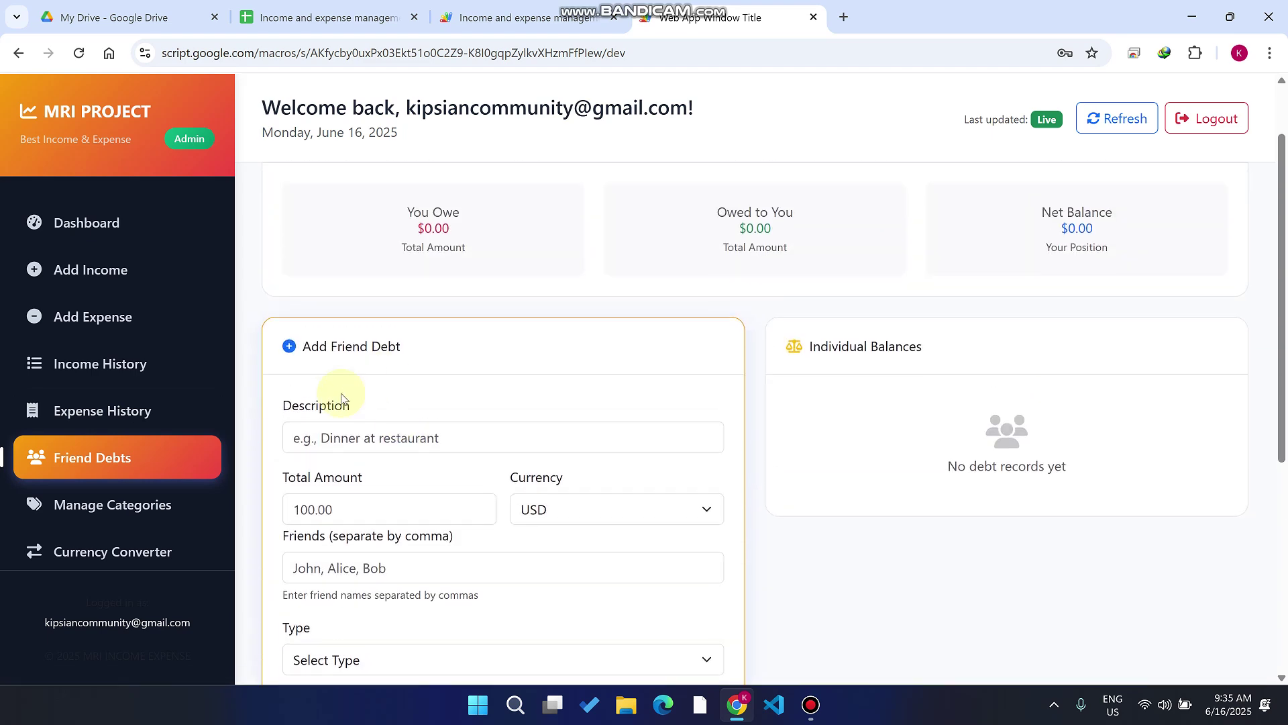
{"action": "left_click", "coordinate": [371, 444]}
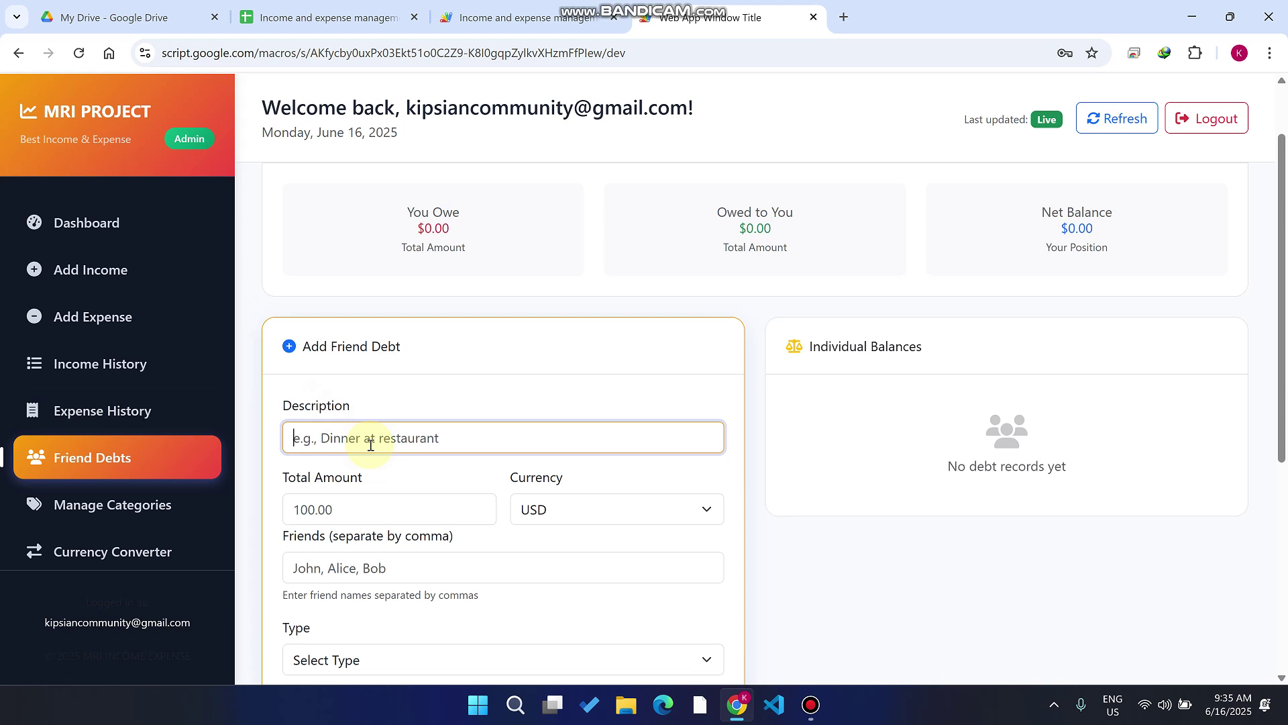
{"action": "type", "text": "HN FOODS"}
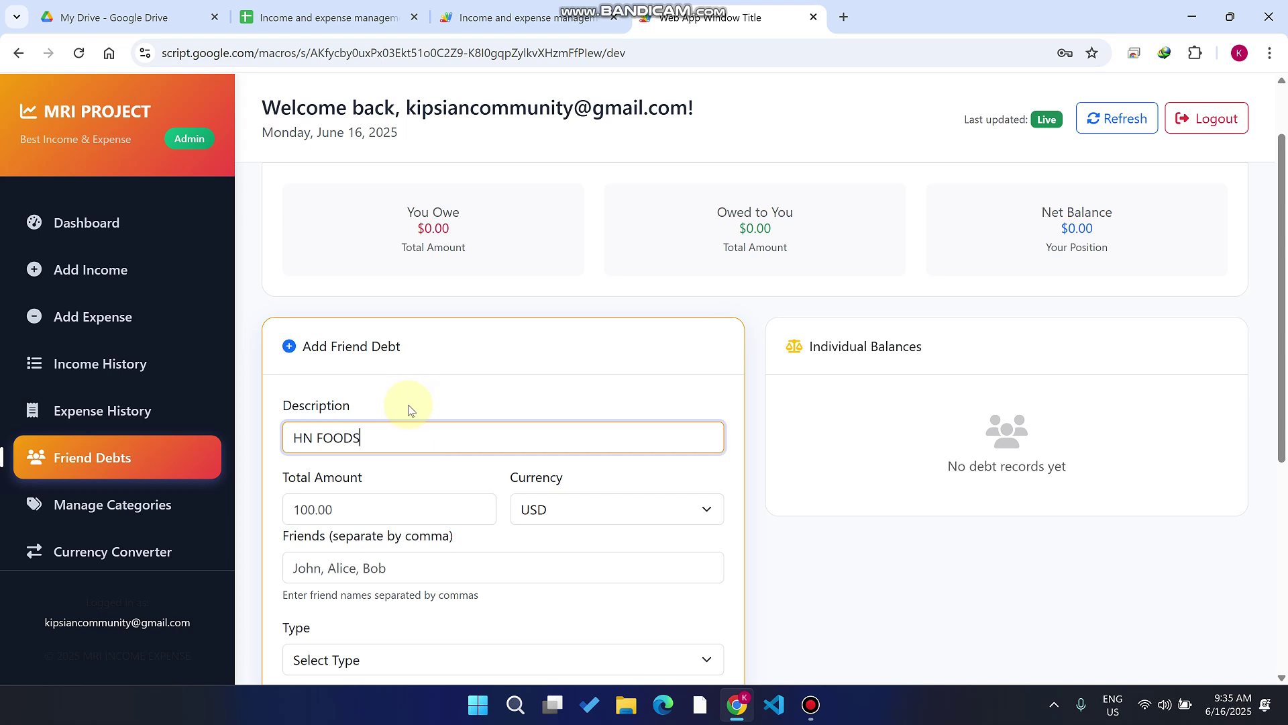
{"action": "scroll", "coordinate": [411, 411], "scroll_direction": "down", "scroll_amount": 1}
{"action": "left_click", "coordinate": [387, 422]}
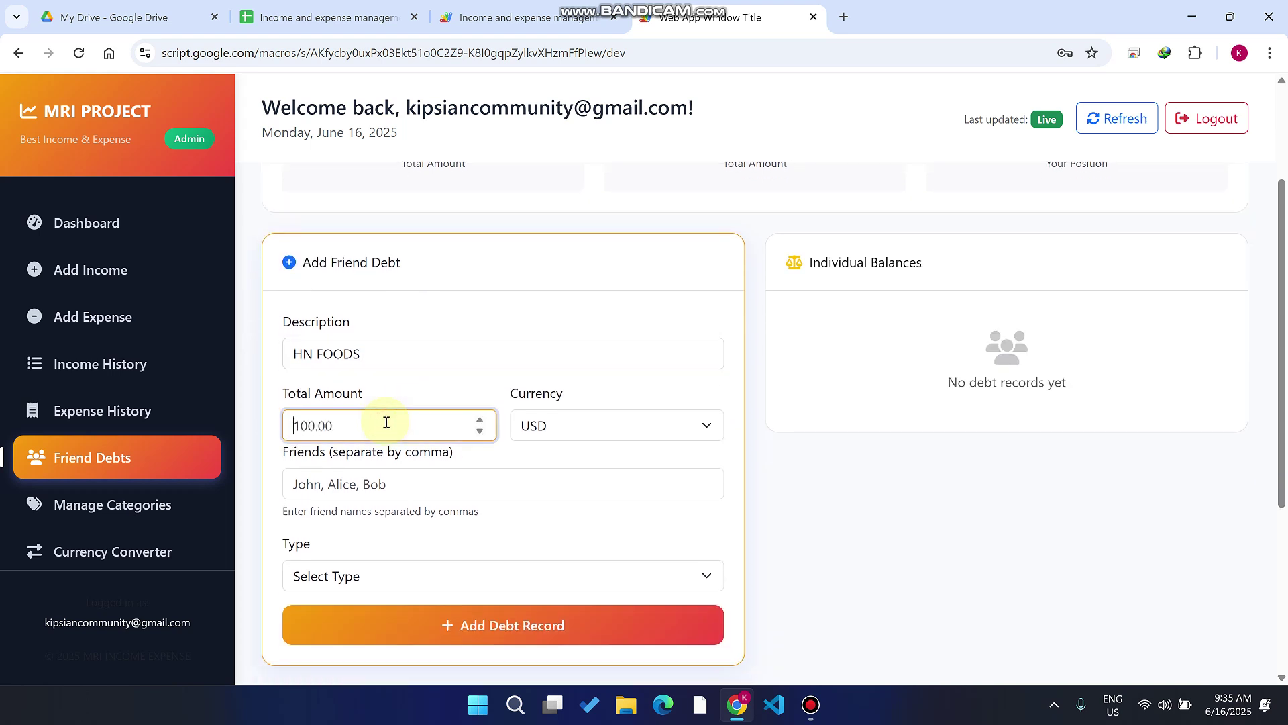
{"action": "type", "text": "15000"}
Set the debt currency to INR and list the five friends to split with.
{"action": "left_click", "coordinate": [610, 432]}
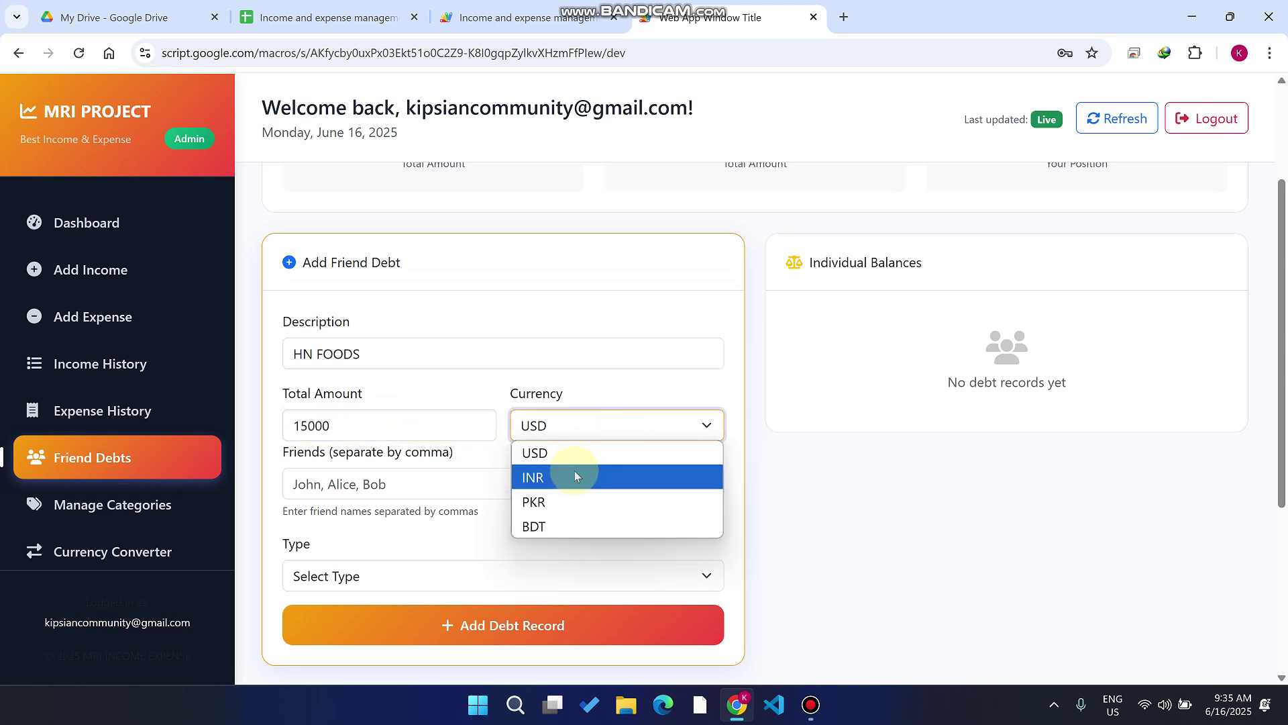
{"action": "left_click", "coordinate": [574, 476]}
{"action": "left_click", "coordinate": [434, 484]}
{"action": "type", "text": "Ramiz,"}
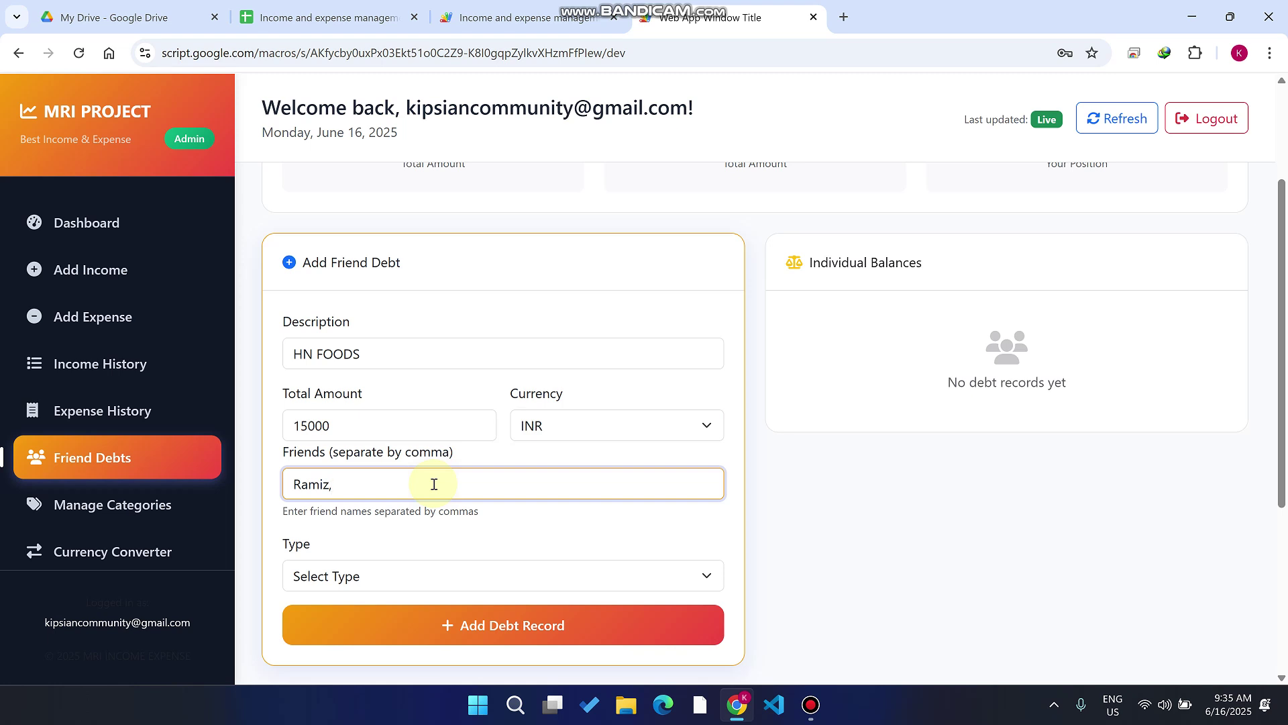
{"action": "type", "text": "Waleed,Awias,John,Siva"}
{"action": "key", "text": "Return"}
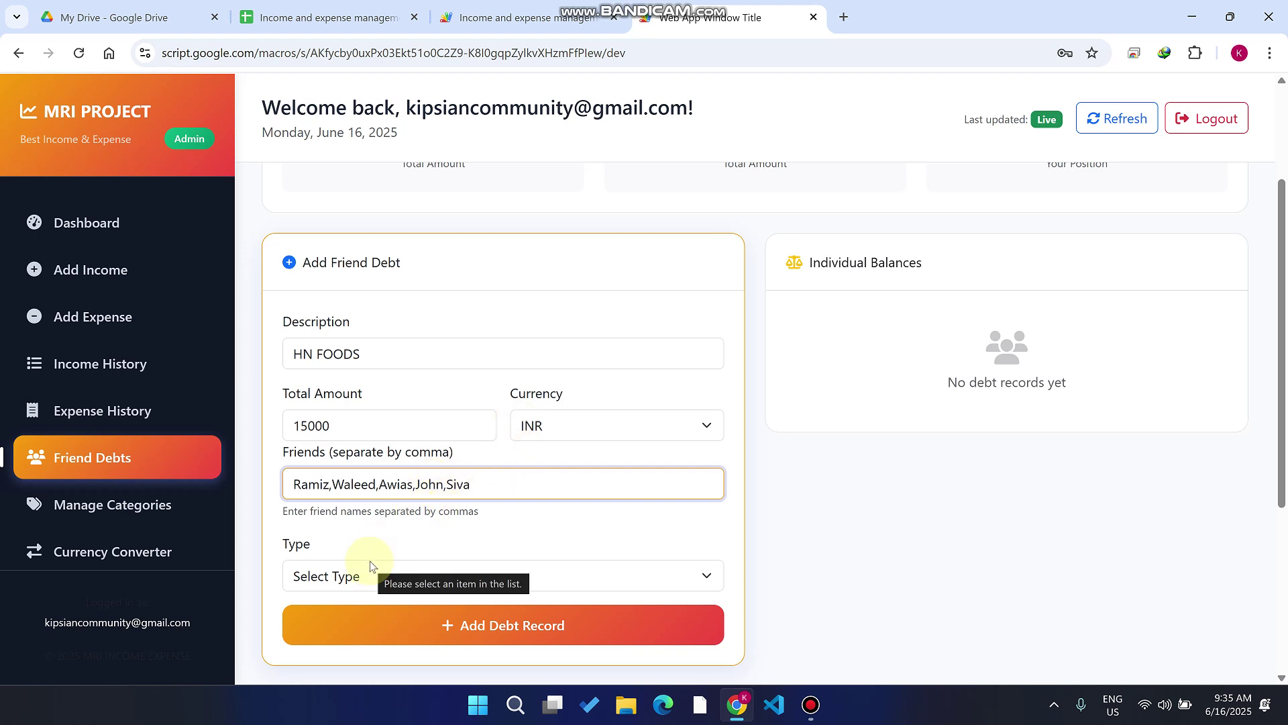
Choose 'I paid for friends' as the debt type and save the record.
{"action": "scroll", "coordinate": [376, 536], "scroll_direction": "down", "scroll_amount": 3}
{"action": "left_click", "coordinate": [365, 410]}
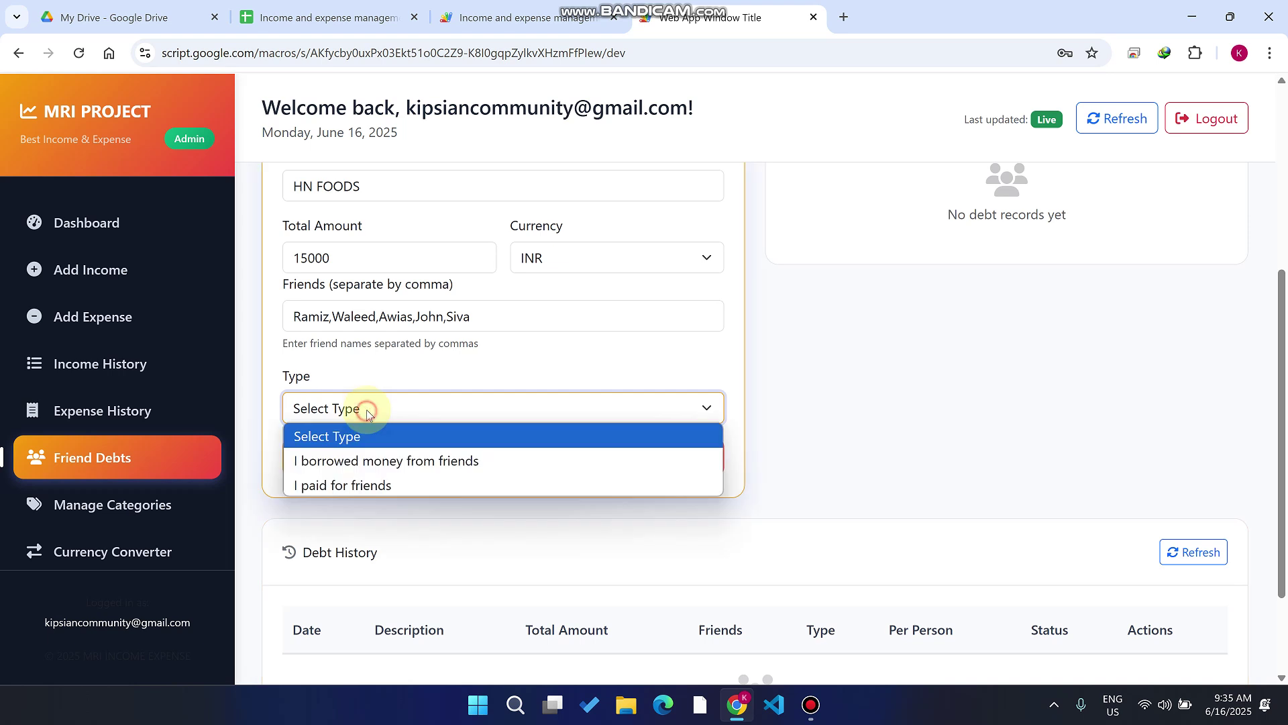
{"action": "left_click", "coordinate": [359, 488]}
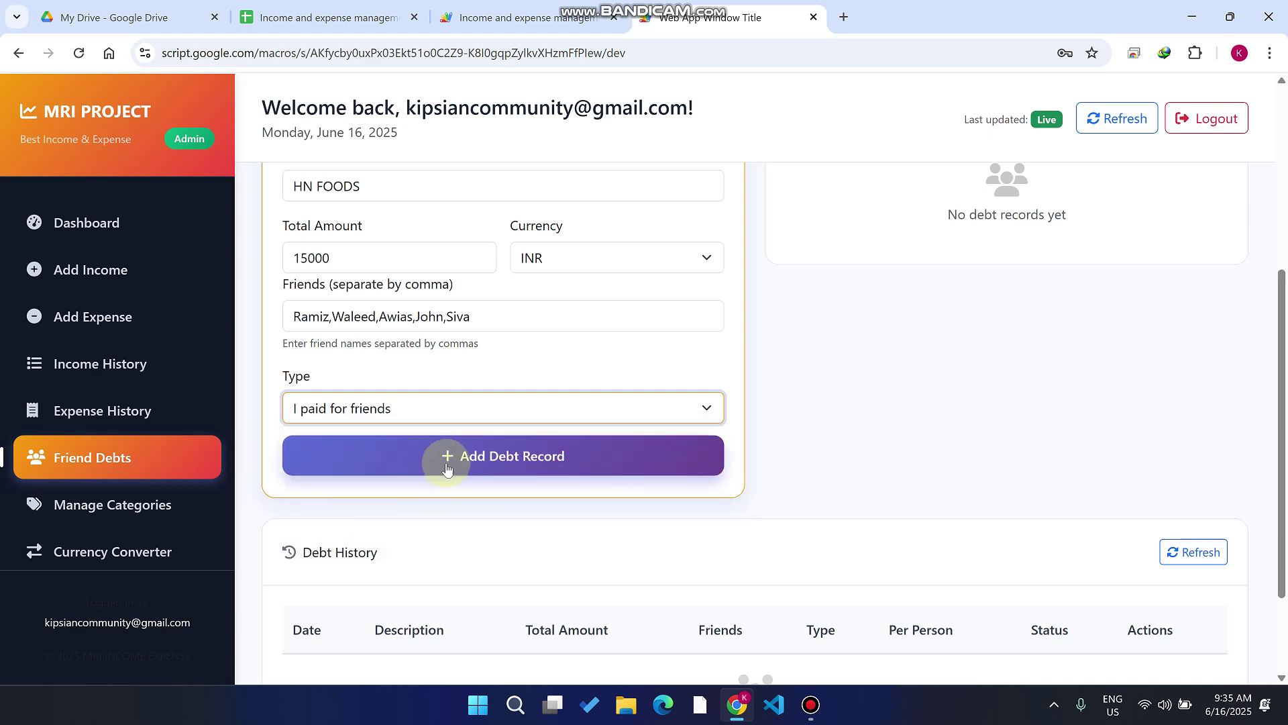
{"action": "left_click", "coordinate": [446, 466]}
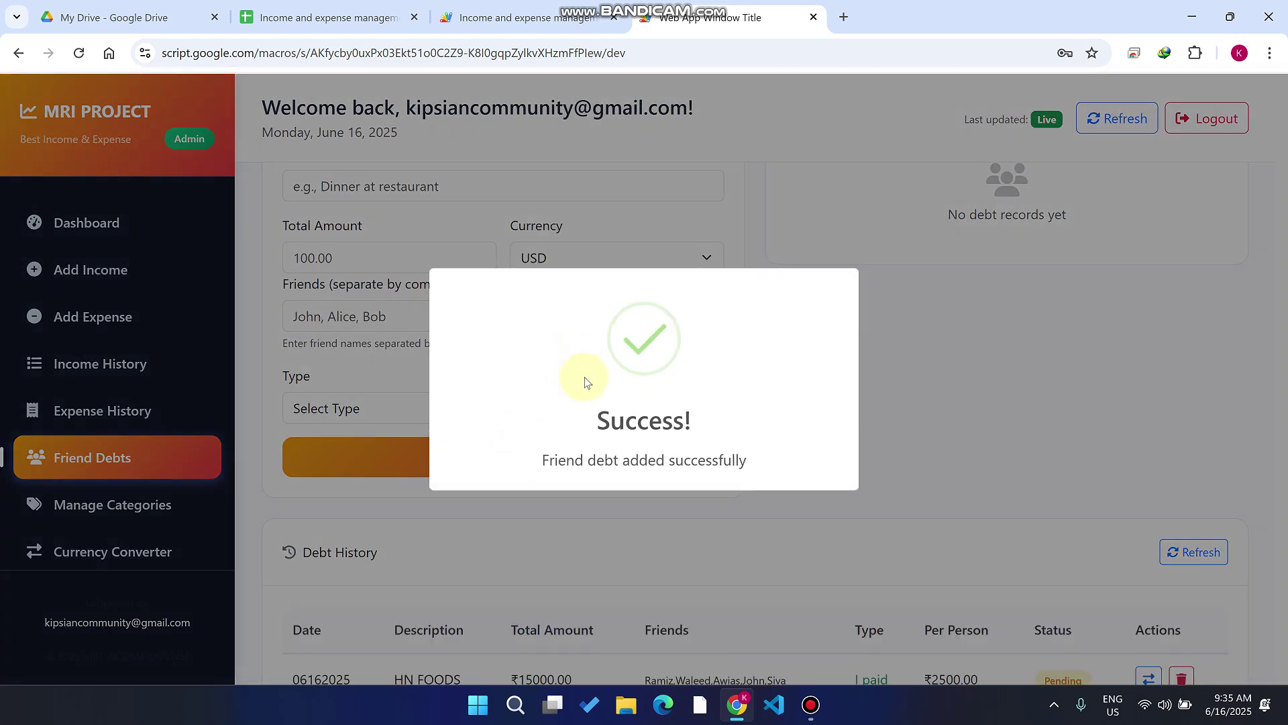
Highlight the 2500.00 each friend owes in Individual Balances.
{"action": "scroll", "coordinate": [617, 402], "scroll_direction": "up", "scroll_amount": 5}
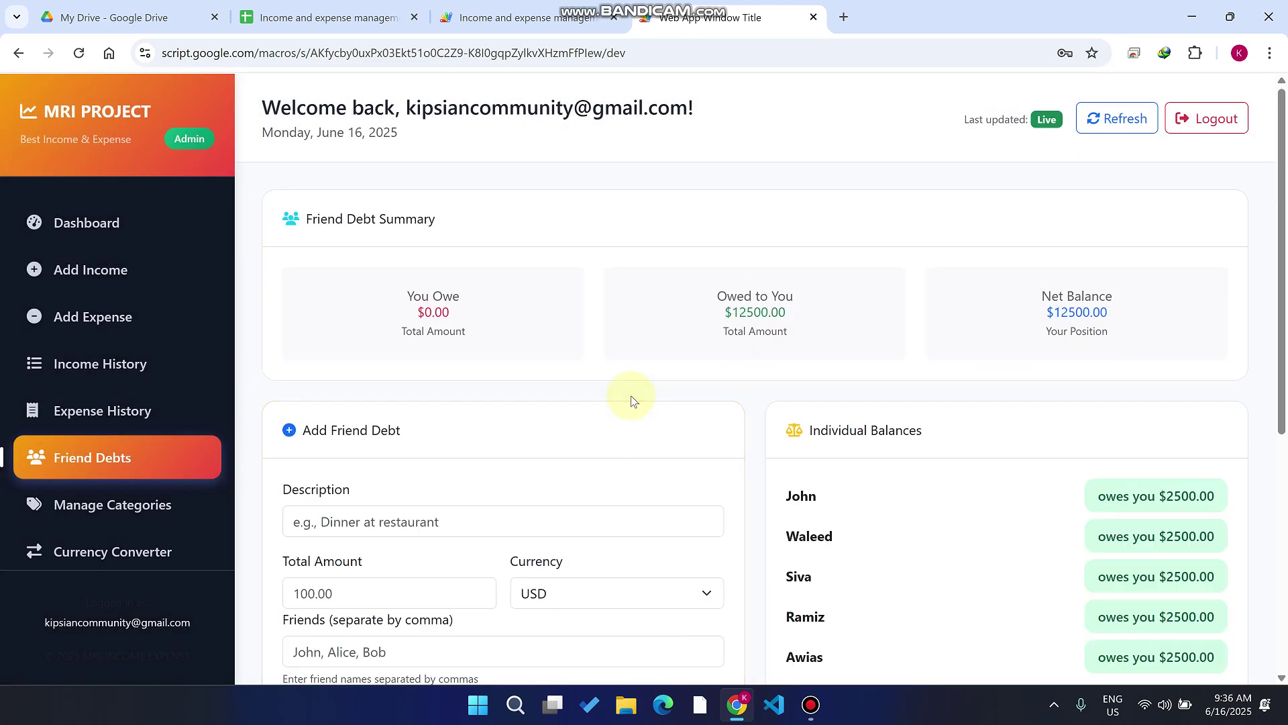
{"action": "scroll", "coordinate": [671, 389], "scroll_direction": "down", "scroll_amount": 6}
{"action": "scroll", "coordinate": [738, 362], "scroll_direction": "up", "scroll_amount": 5}
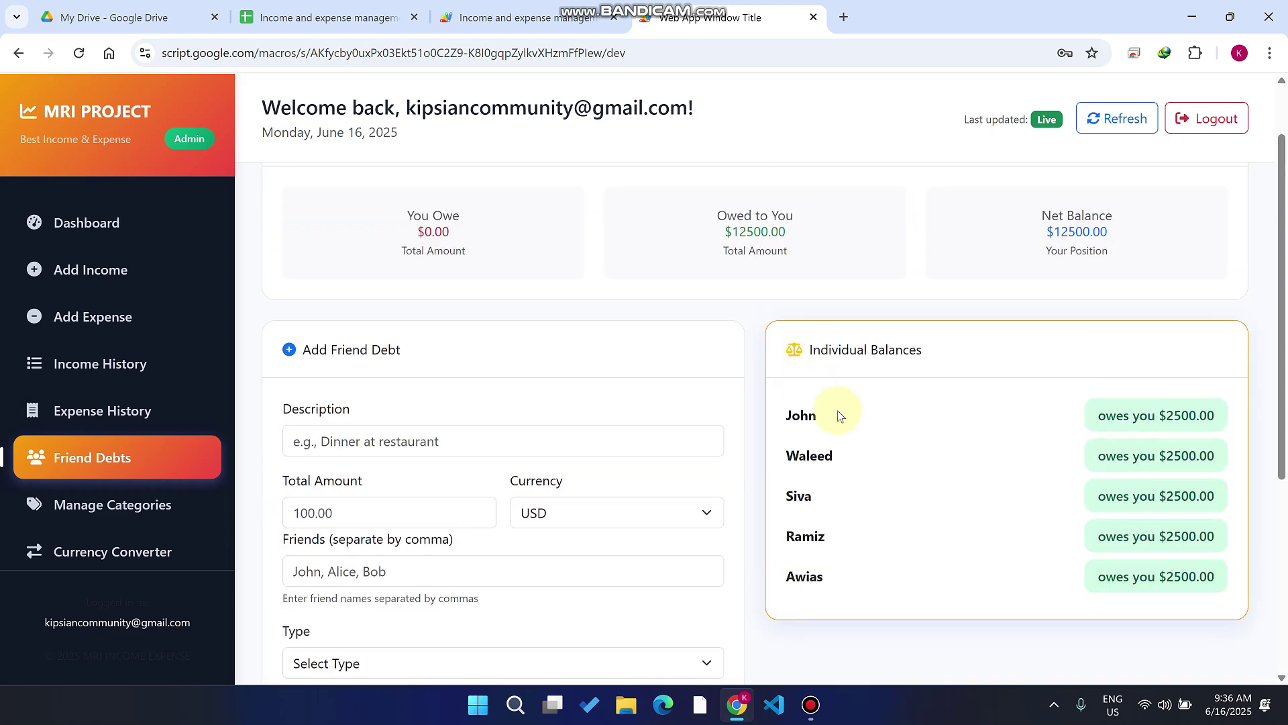
{"action": "left_click_drag", "start_coordinate": [1214, 415], "coordinate": [1167, 416]}
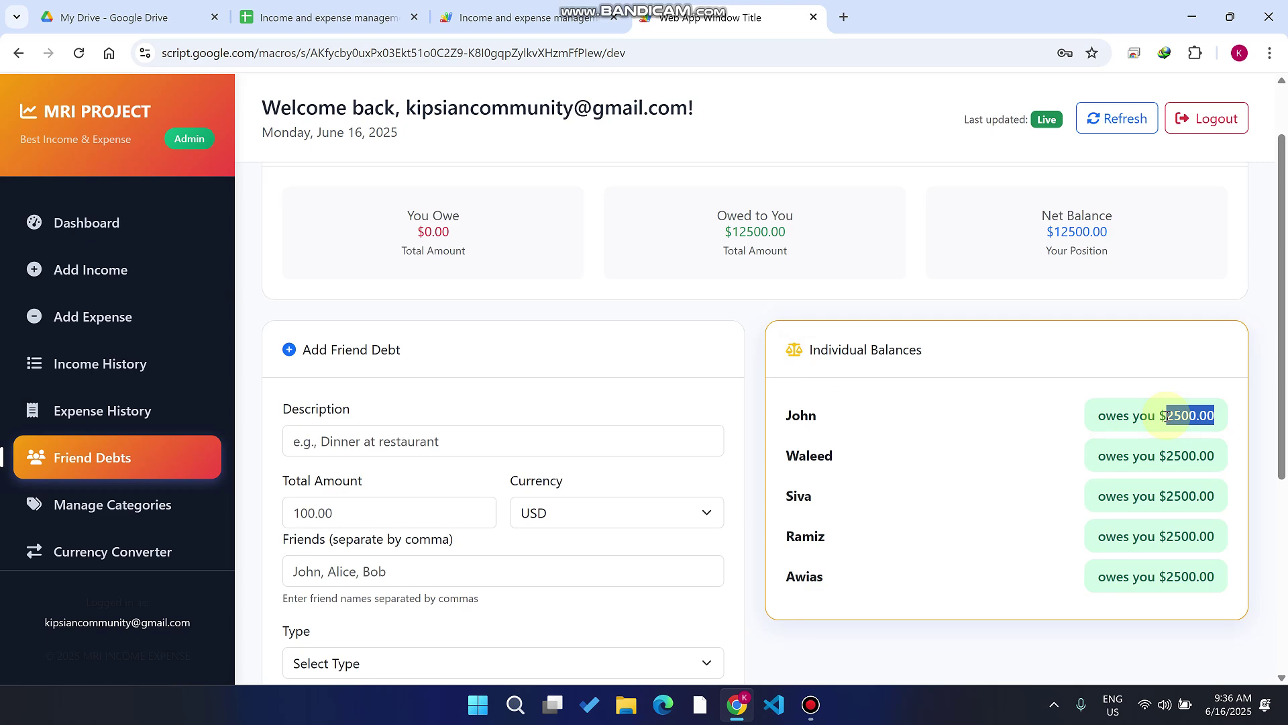
{"action": "scroll", "coordinate": [1174, 409], "scroll_direction": "down", "scroll_amount": 5}
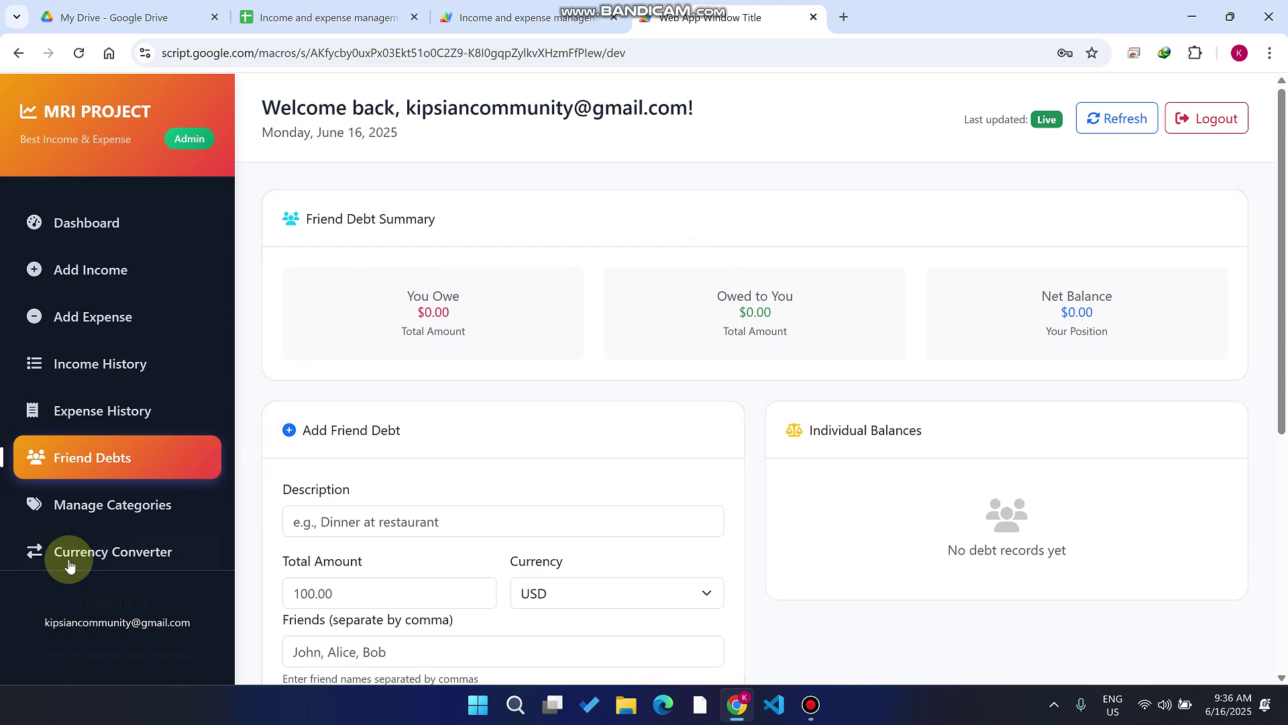
Log out of the admin account and switch to the Google Sheets workbook.
{"action": "left_click", "coordinate": [1193, 118]}
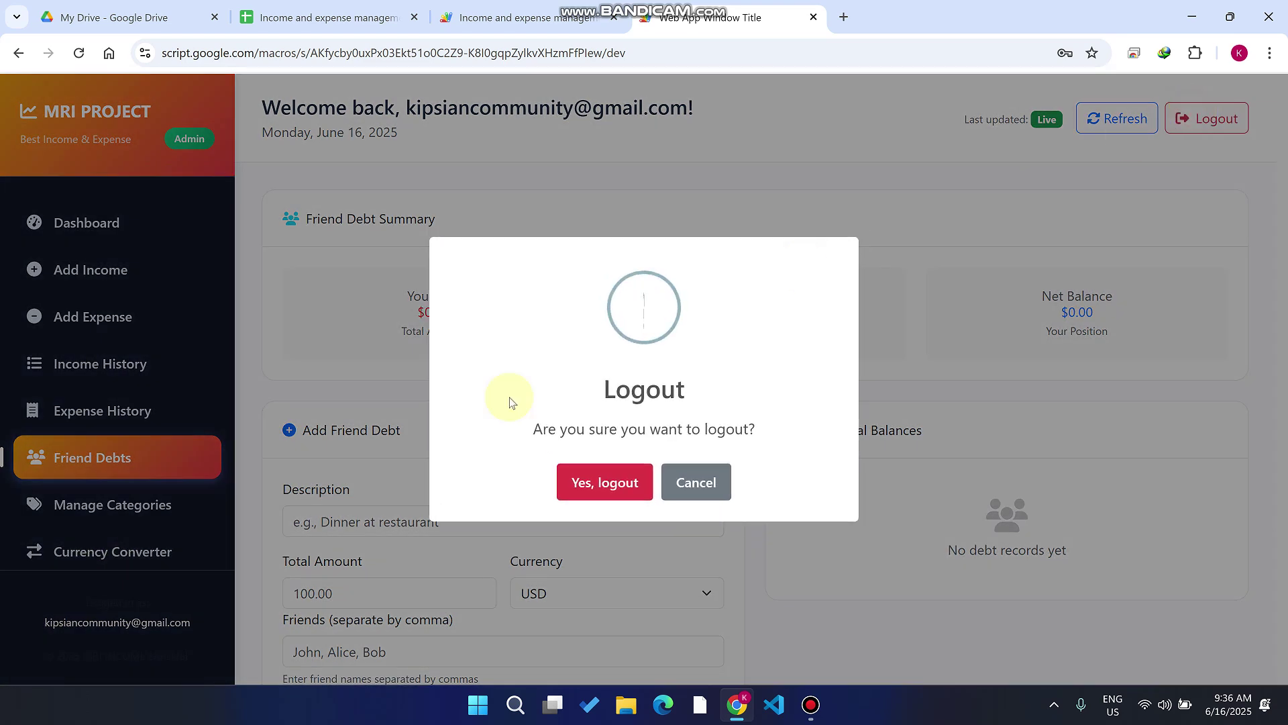
{"action": "left_click", "coordinate": [577, 483]}
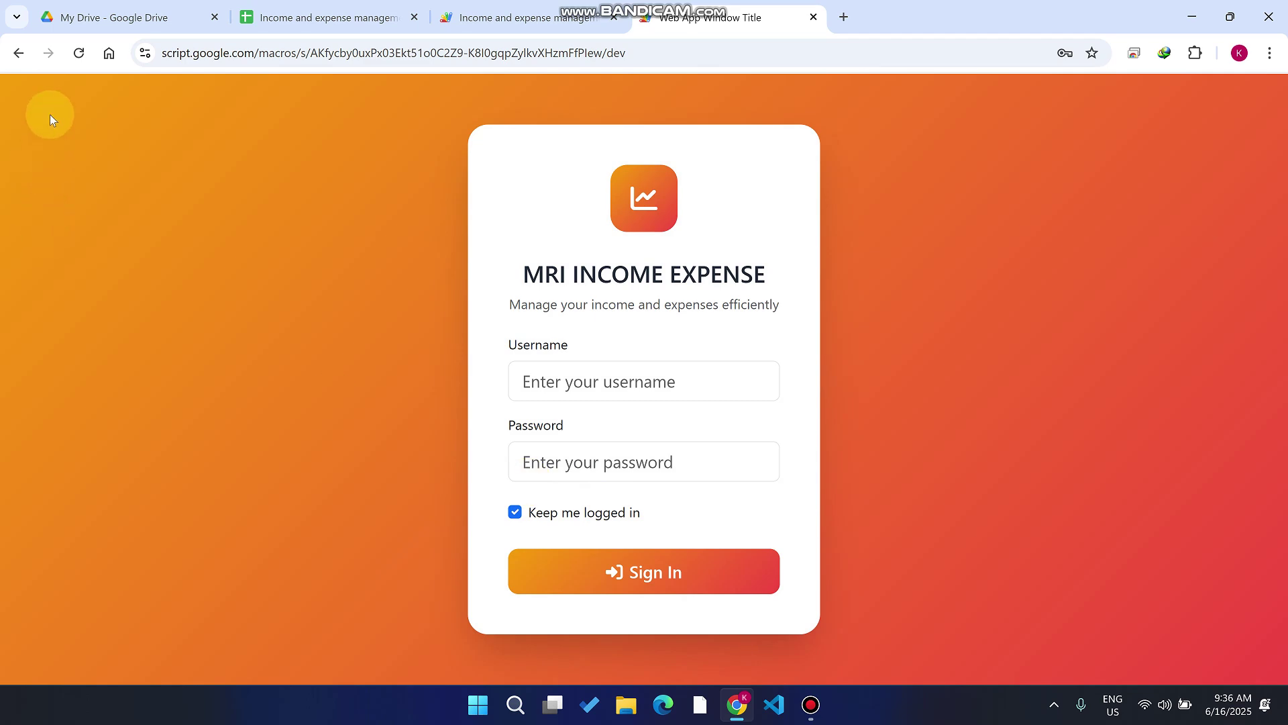
{"action": "left_click", "coordinate": [322, 18]}
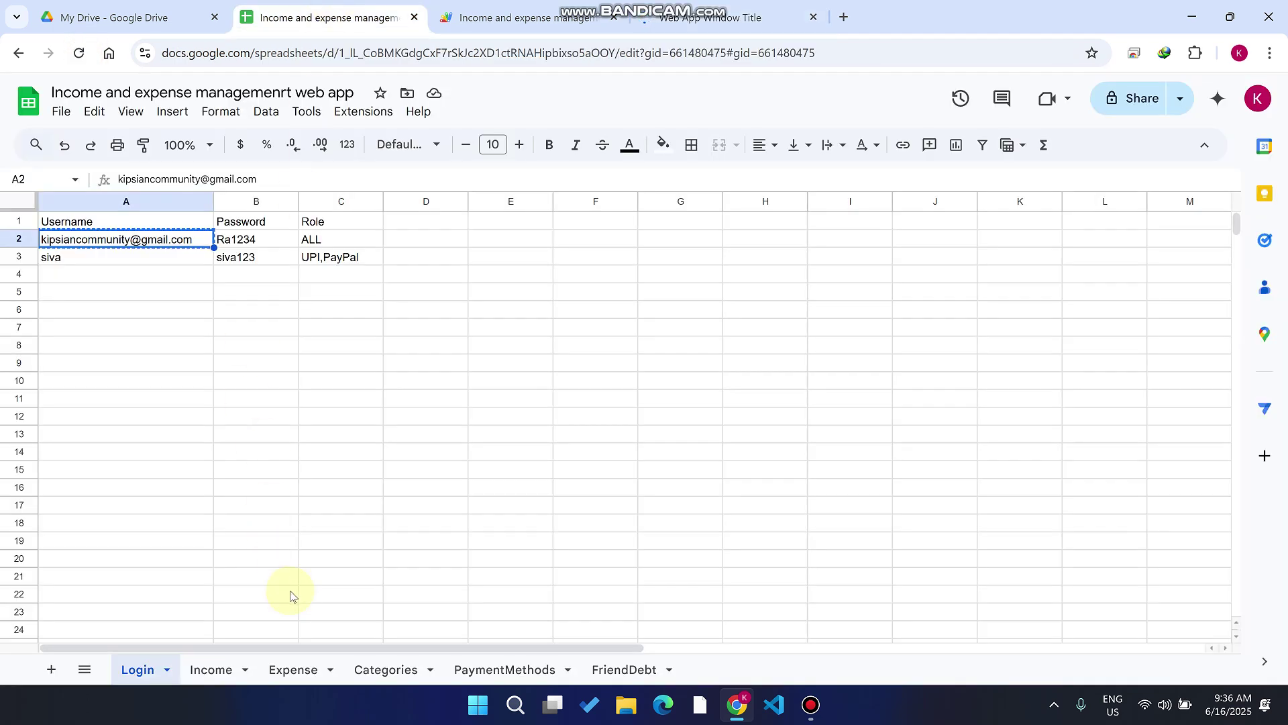
Check the Income sheet's Binance entry, then the UPI,PayPal role in Login cell C3.
{"action": "left_click", "coordinate": [212, 669]}
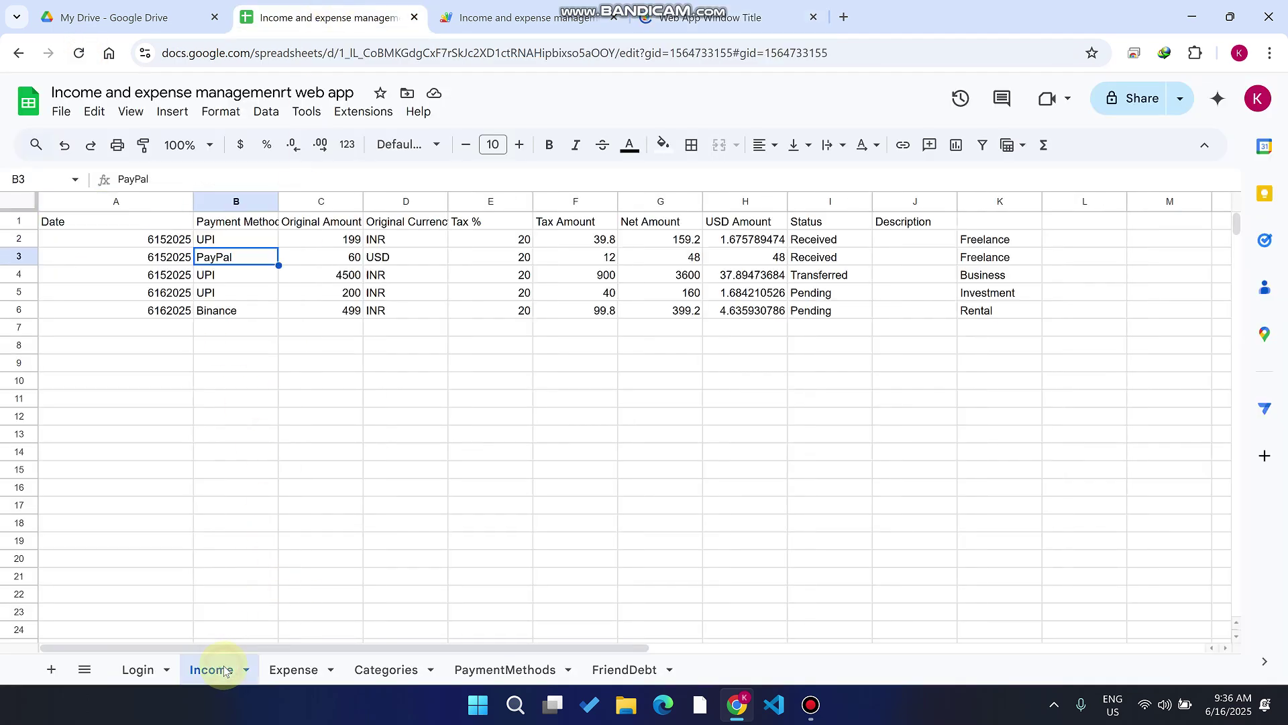
{"action": "left_click", "coordinate": [228, 319]}
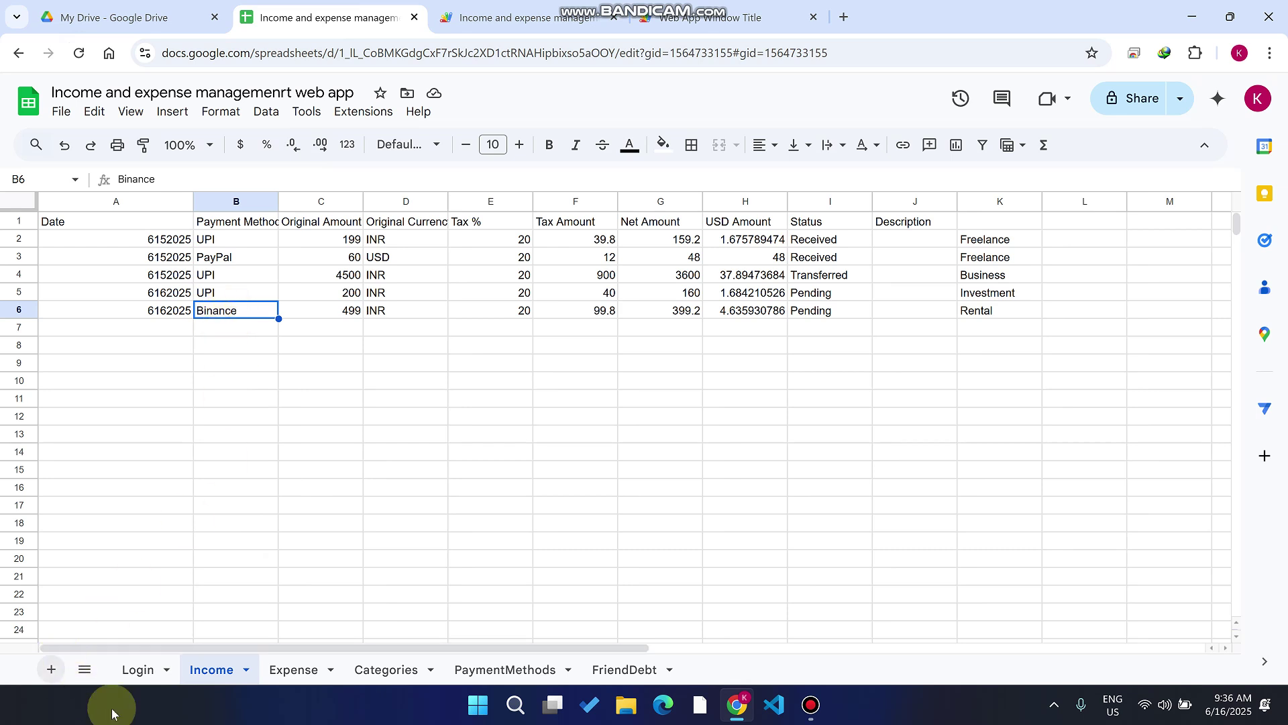
{"action": "left_click", "coordinate": [138, 669]}
{"action": "left_click", "coordinate": [319, 275]}
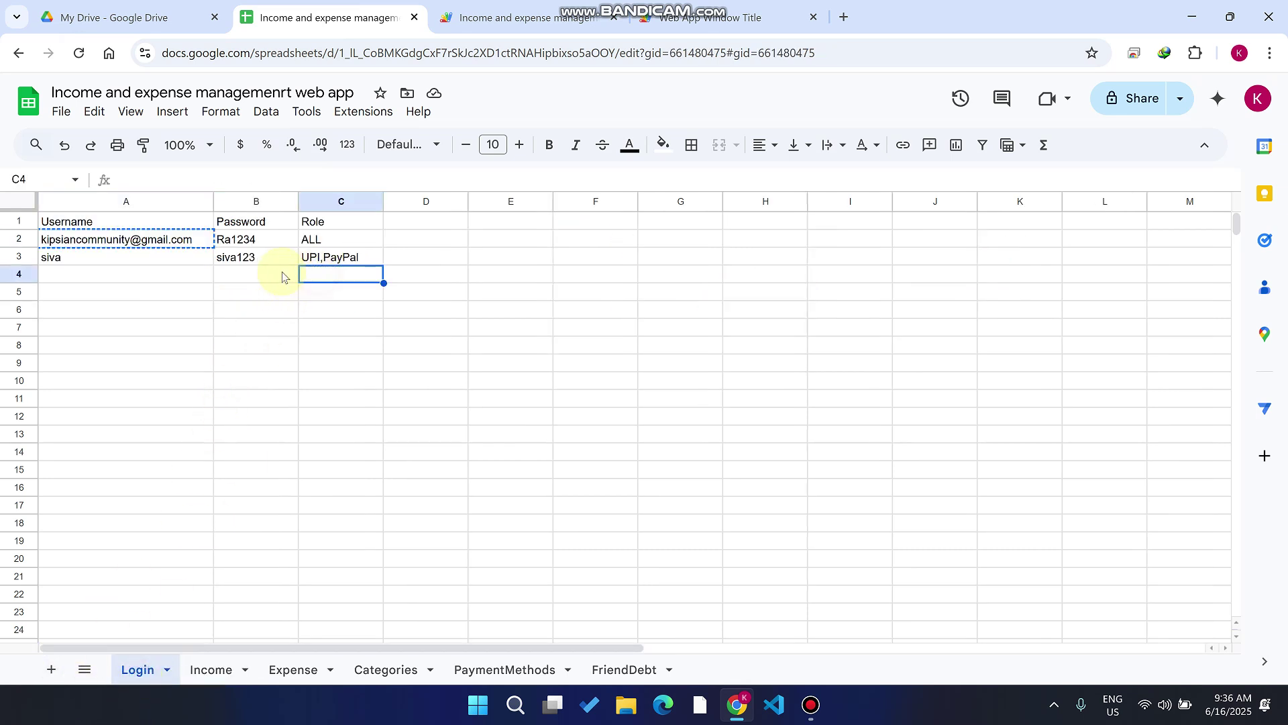
{"action": "left_click", "coordinate": [322, 262]}
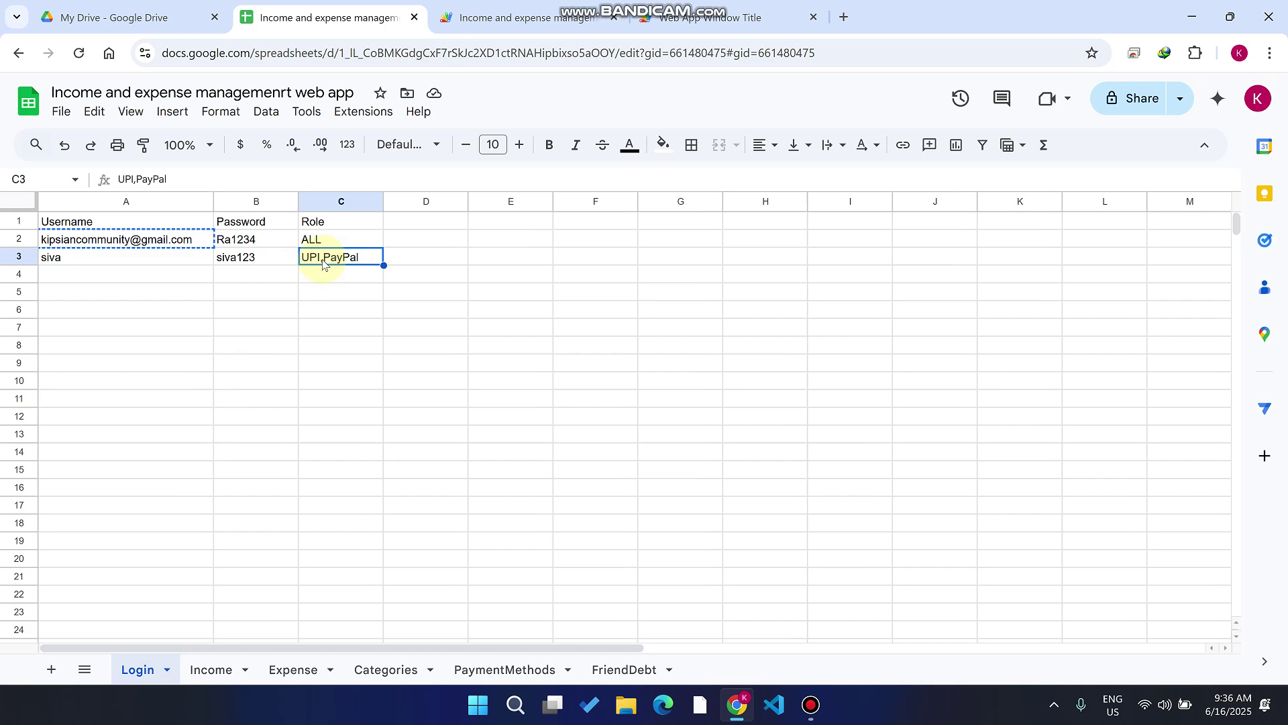
{"action": "left_click", "coordinate": [510, 18]}
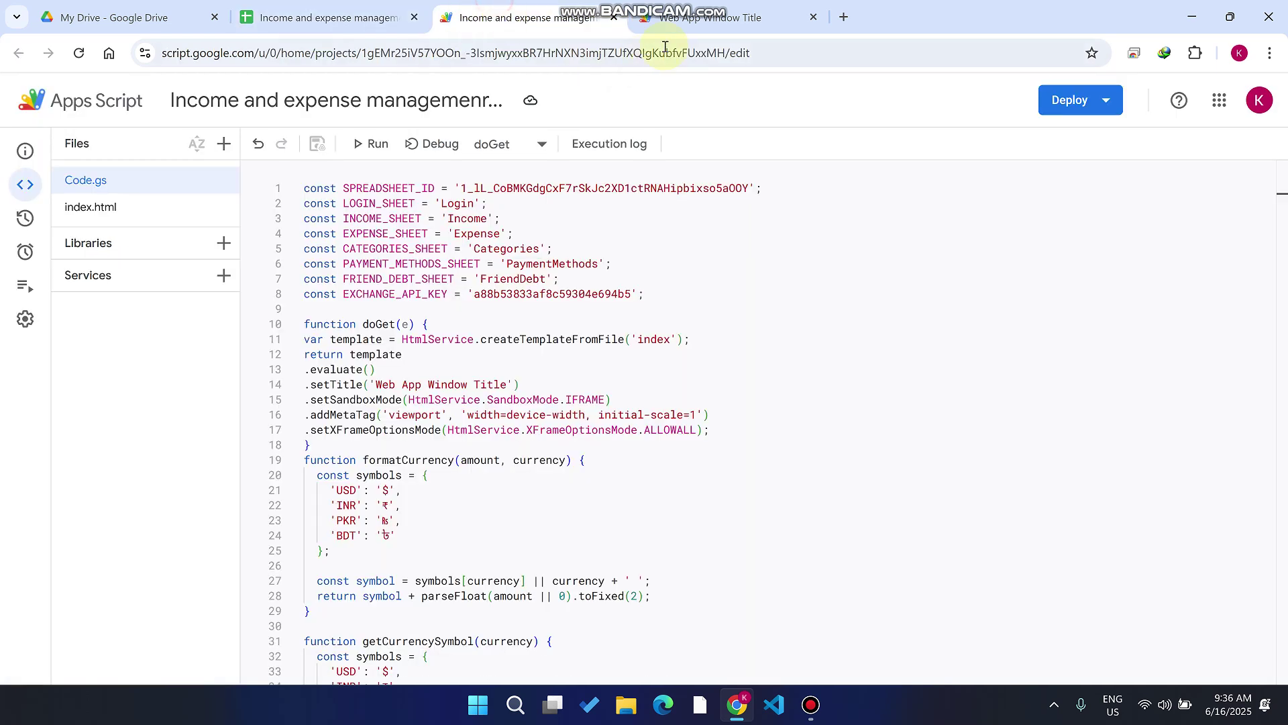
On the web app login page, enter the restricted user's username via the saved suggestion.
{"action": "left_click", "coordinate": [699, 20]}
{"action": "left_click", "coordinate": [583, 400]}
{"action": "type", "text": "s"}
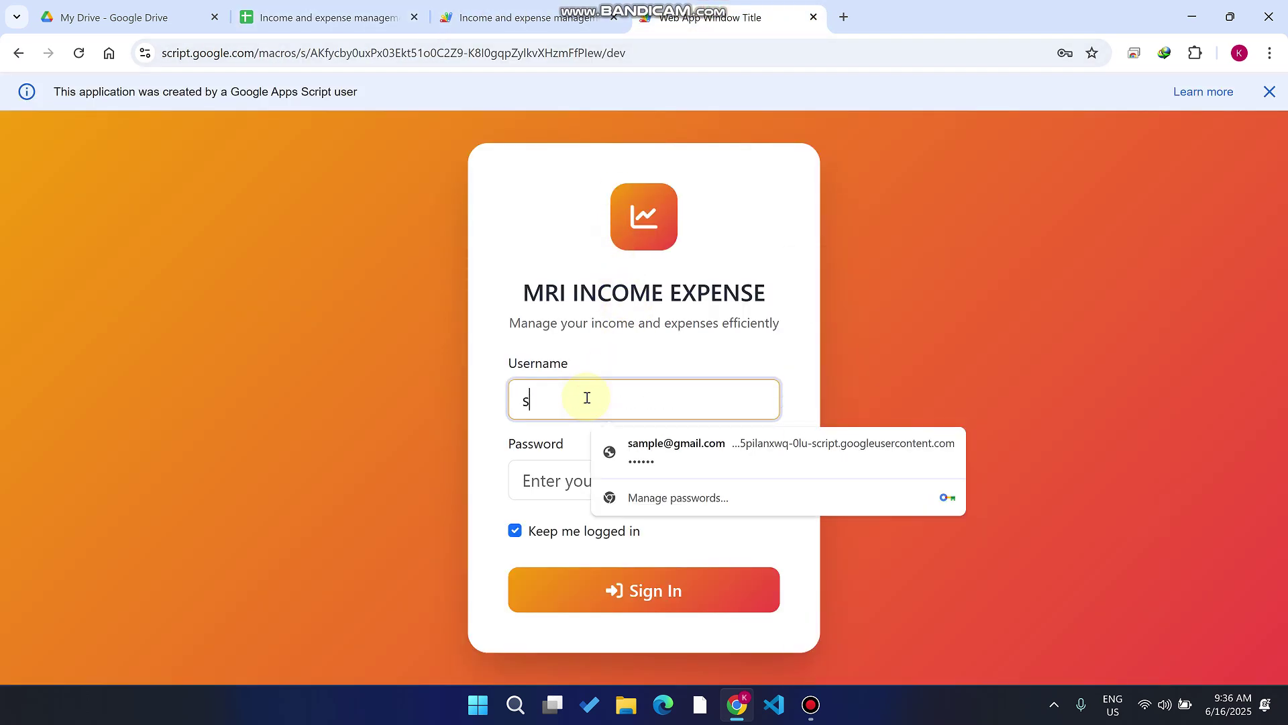
{"action": "type", "text": "iv"}
{"action": "key", "text": "BackSpace"}
{"action": "type", "text": "vs"}
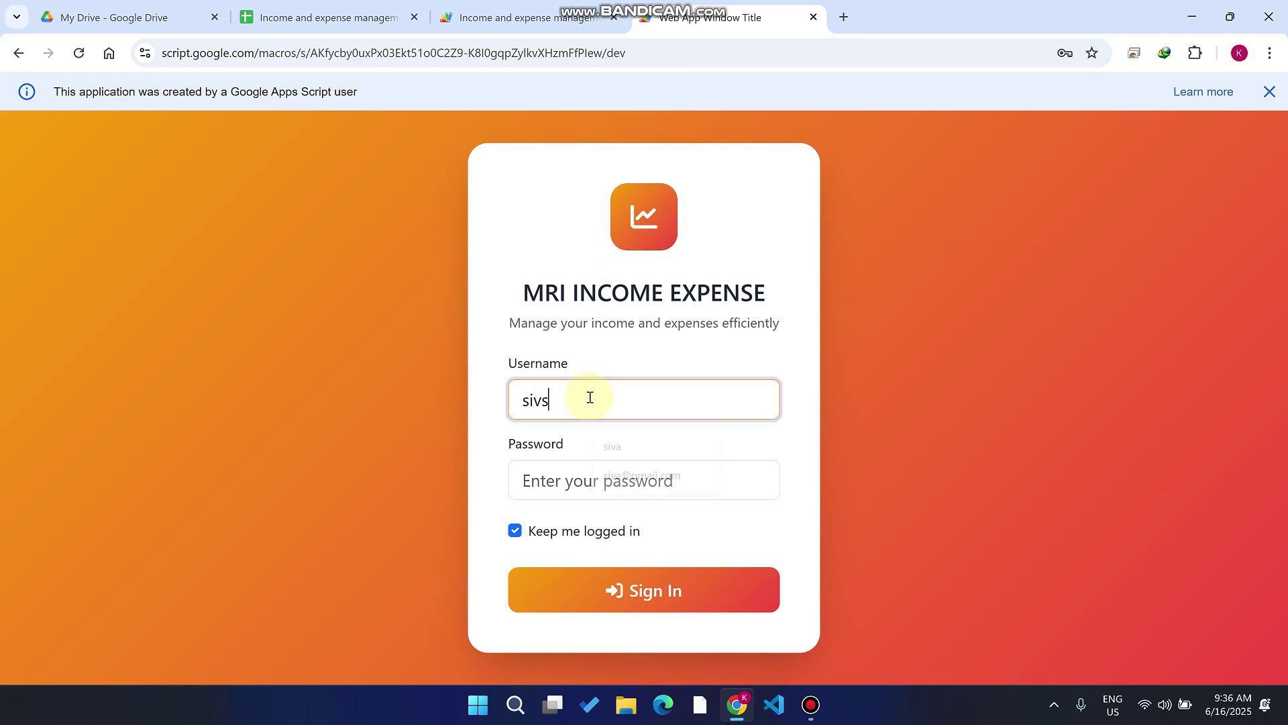
{"action": "key", "text": "BackSpace"}
{"action": "type", "text": "a"}
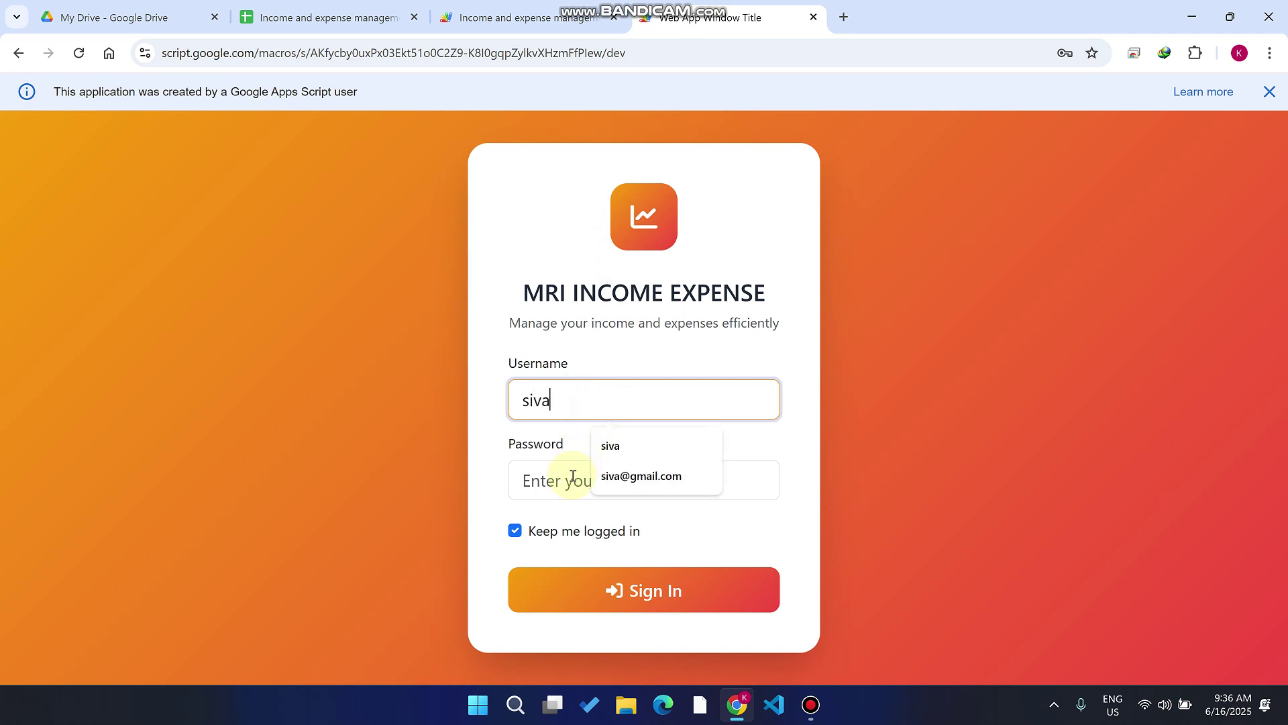
{"action": "left_click", "coordinate": [616, 448]}
{"action": "double_click", "coordinate": [655, 398]}
Enter the account password and sign in as the restricted user.
{"action": "left_click", "coordinate": [540, 481]}
{"action": "type", "text": "•••••••"}
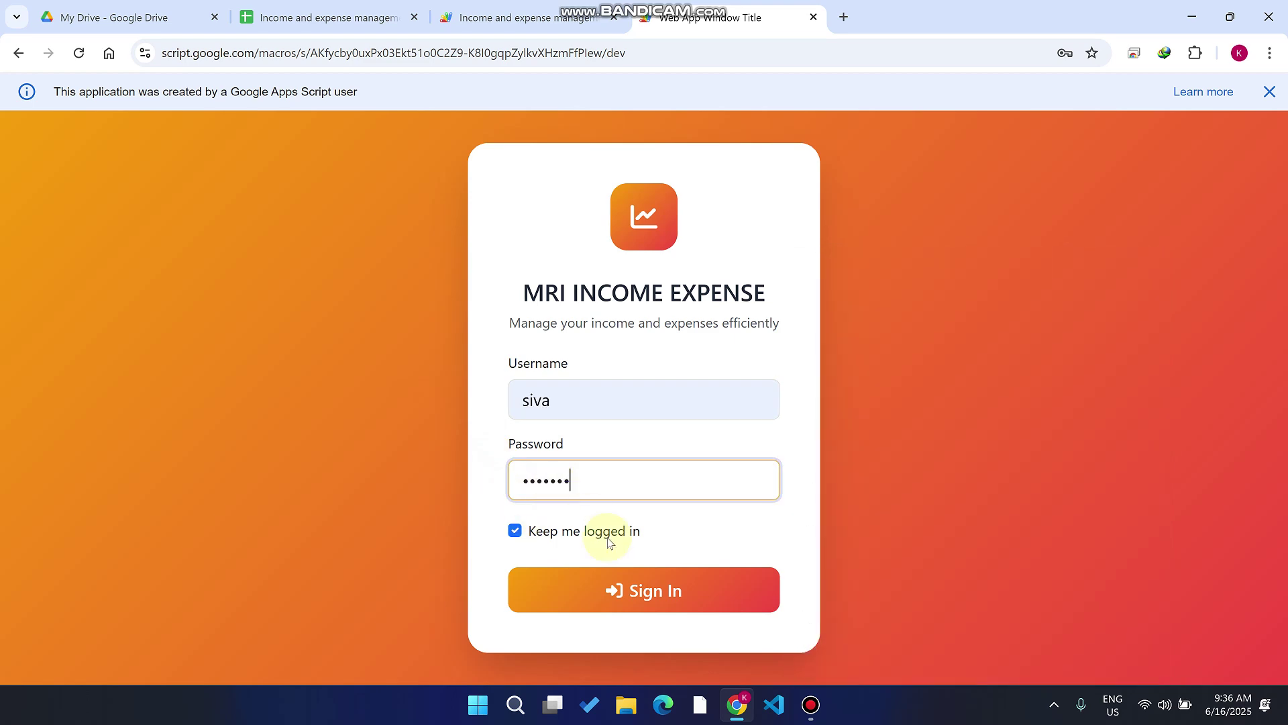
{"action": "left_click", "coordinate": [656, 586]}
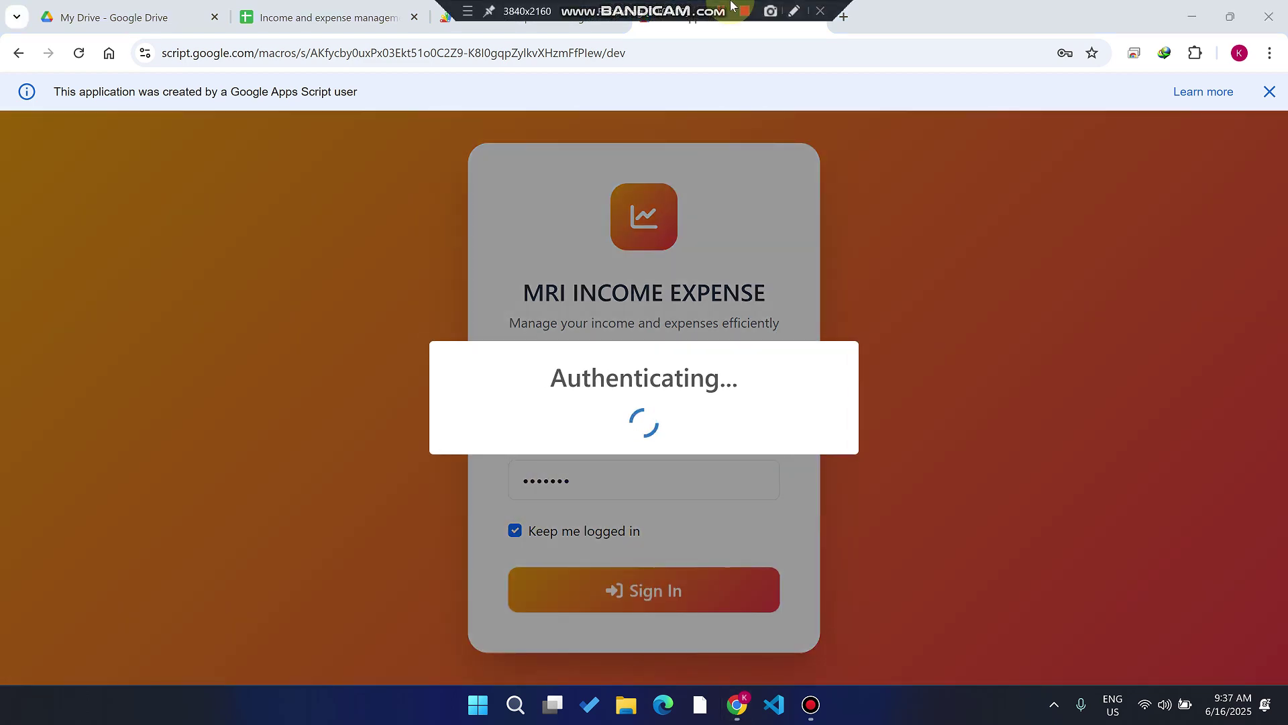